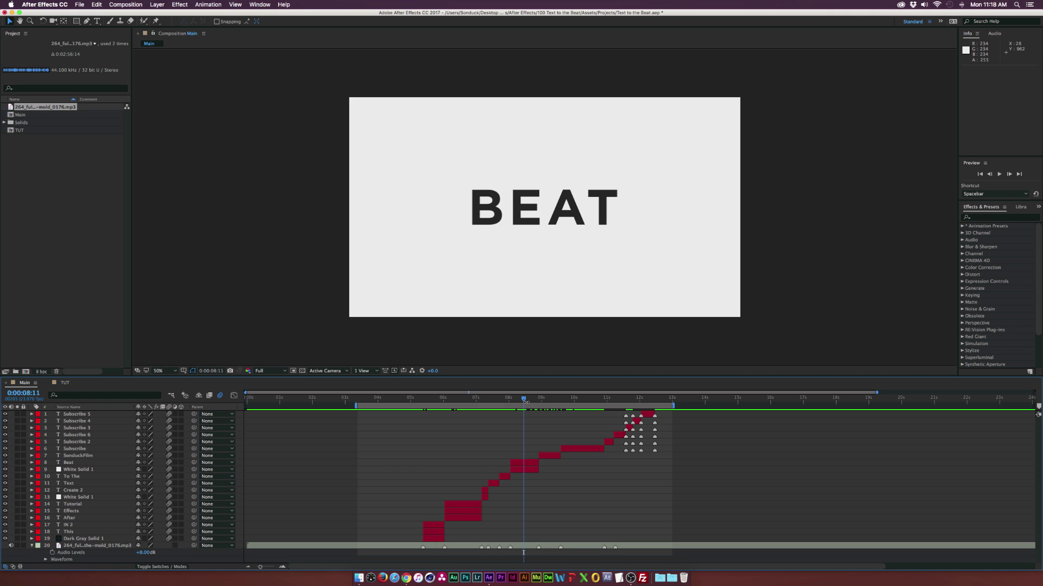
# - Switch to Chrome and view PremiumBeat's Break the Mold track page and the blog author page
pyautogui.moveTo(526, 402)
pyautogui.mouseDown()
pyautogui.moveTo(507, 405)
pyautogui.moveTo(524, 402)
pyautogui.mouseUp()
pyautogui.moveTo(0, 260); pyautogui.dragTo(806, 61)
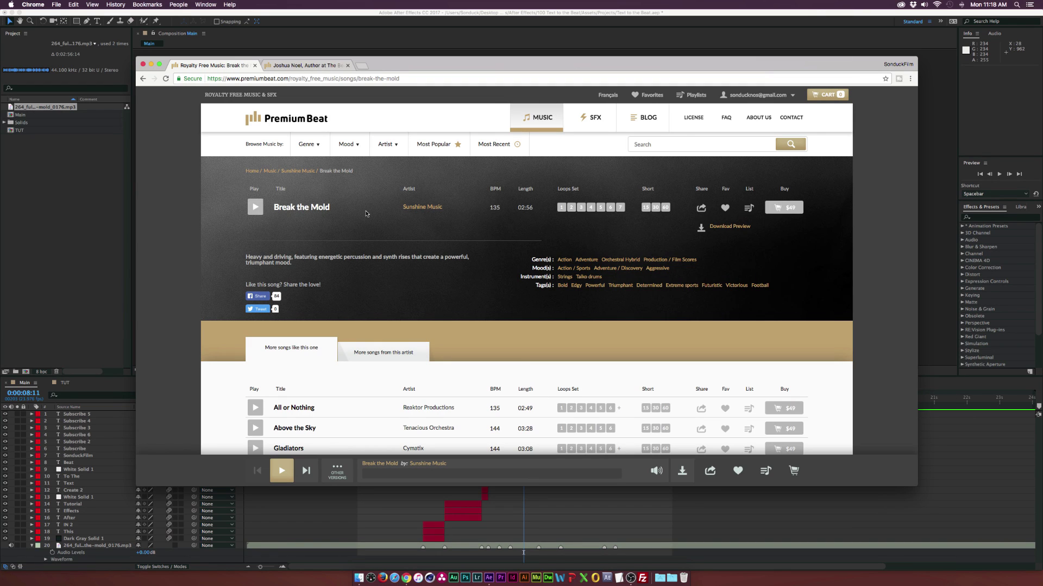
pyautogui.click(298, 66)
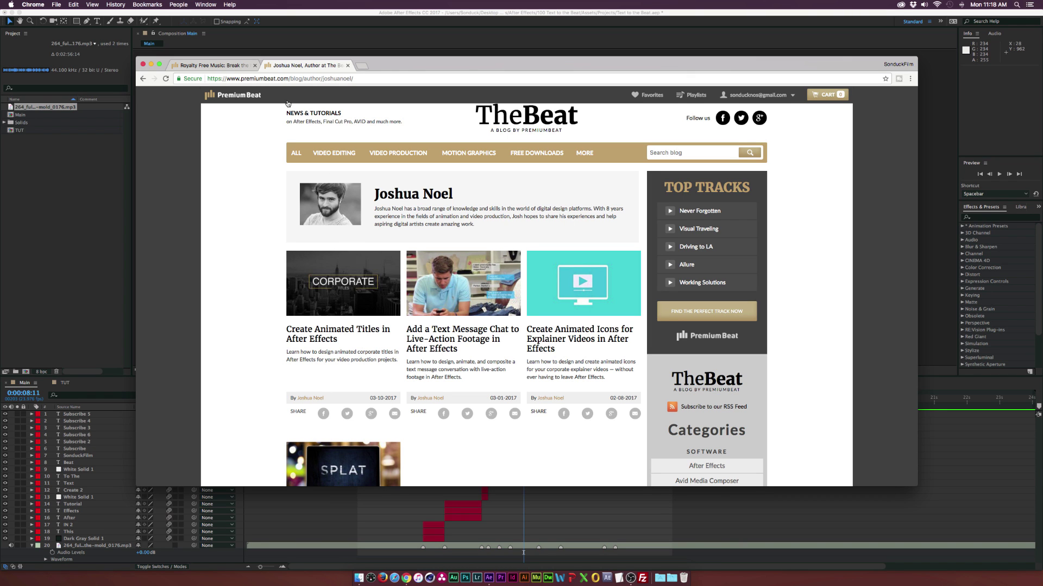
pyautogui.click(217, 65)
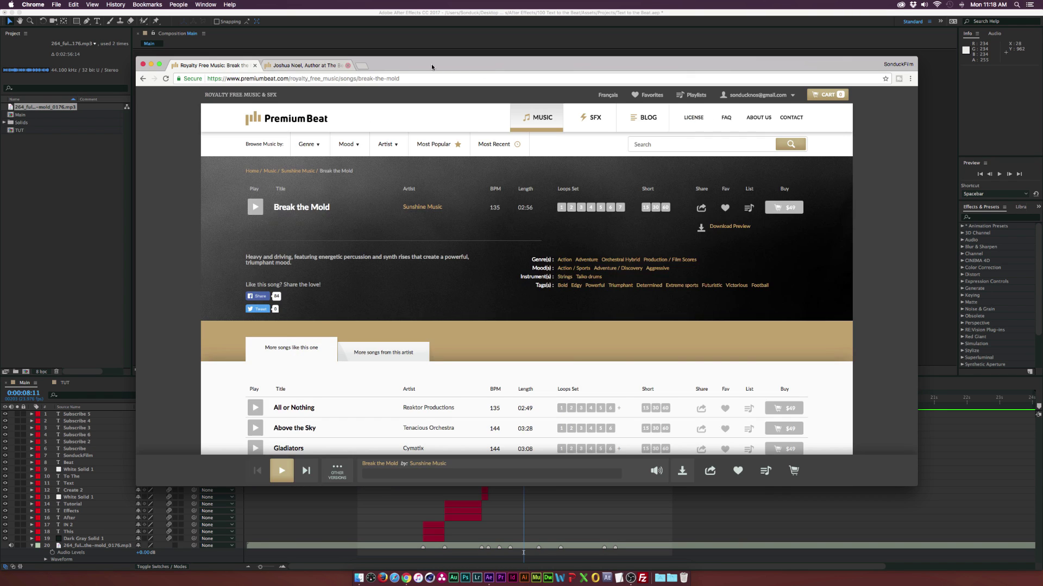
pyautogui.moveTo(509, 63); pyautogui.dragTo(0, 17)
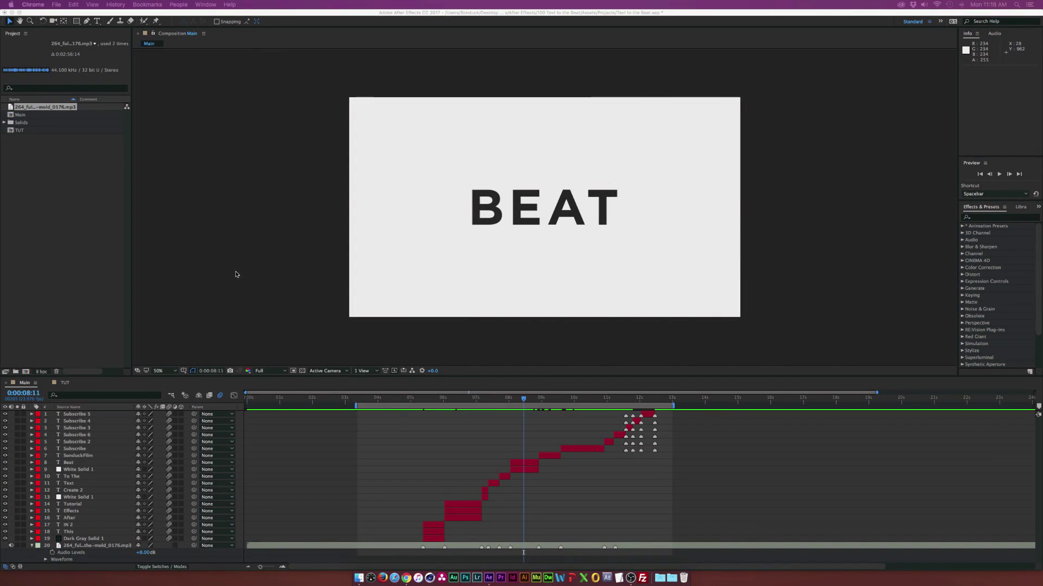
# - Return to After Effects, open the TUT composition and reveal the music layer's audio waveform
pyautogui.click(204, 277)
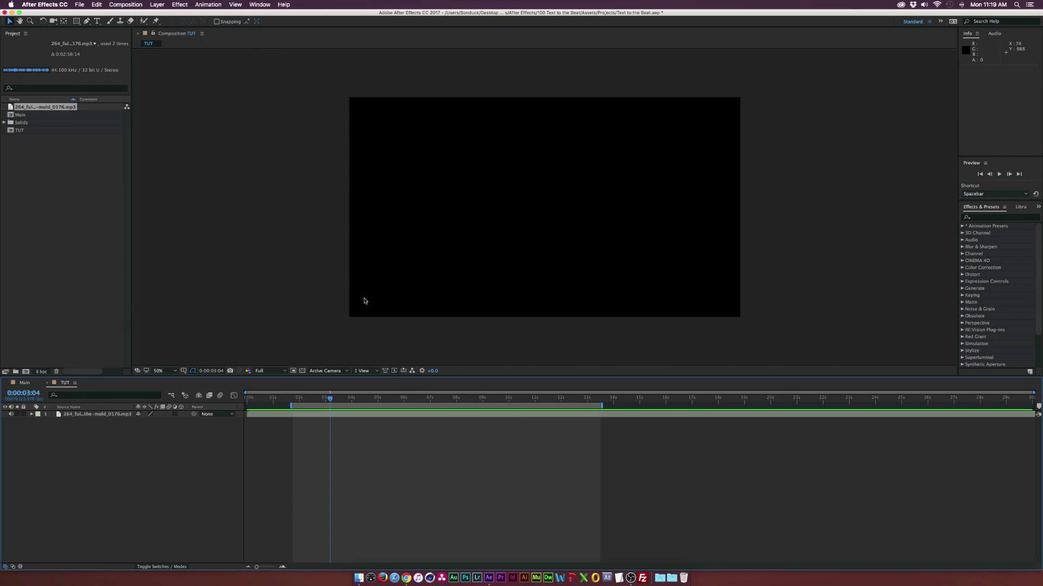
pyautogui.click(95, 415)
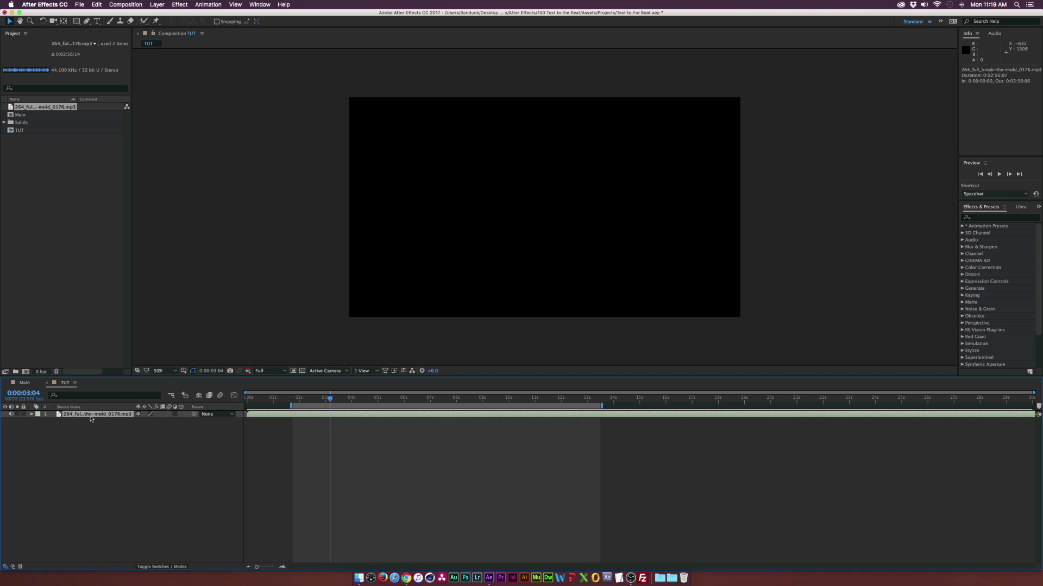
pyautogui.press('l')
pyautogui.press('l')
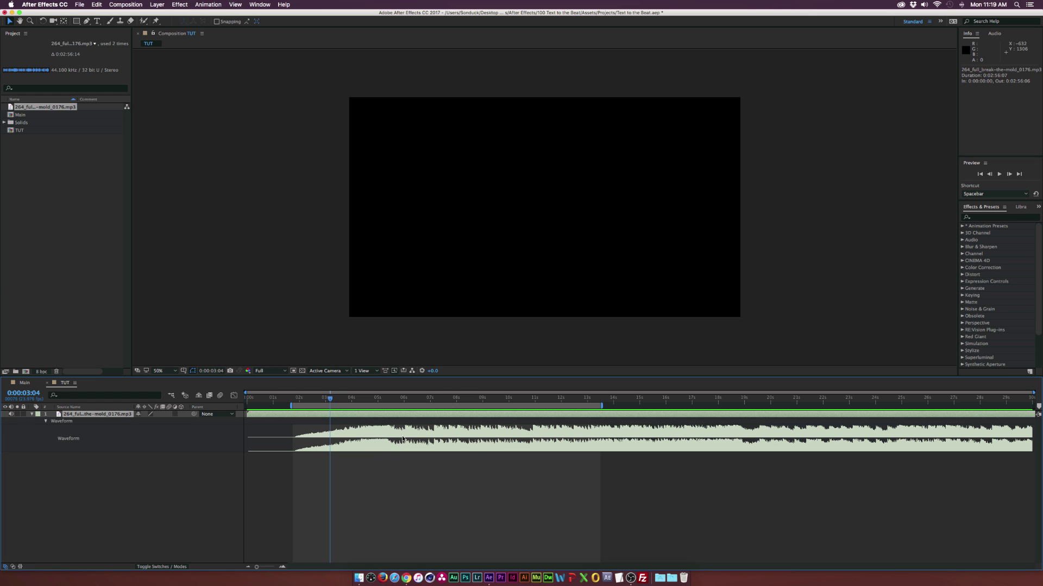
# - Preview the music with the system volume raised, then start the work area at 0:00:04:14
pyautogui.press('space')
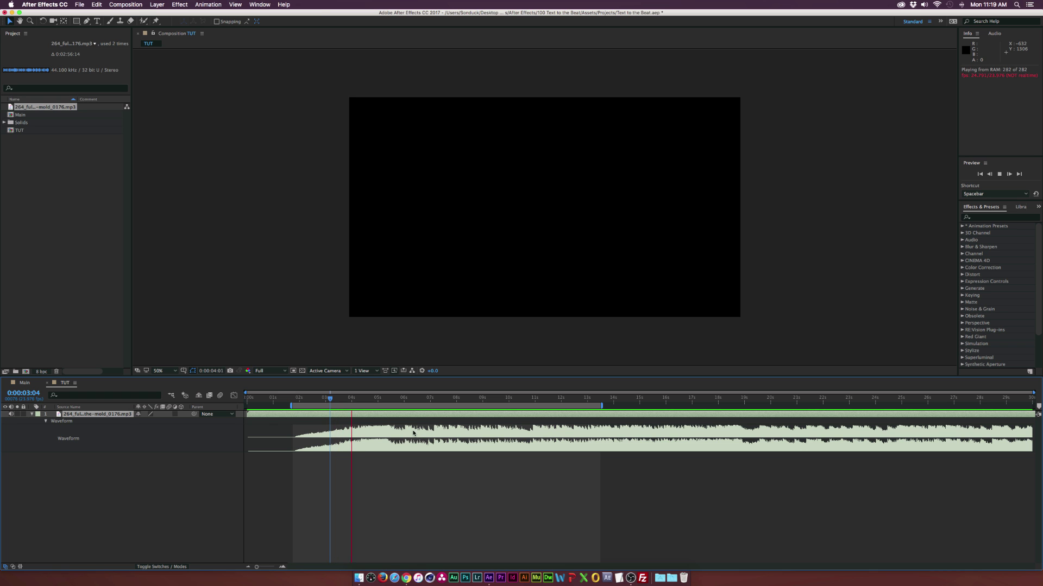
pyautogui.press('XF86AudioRaiseVolume')
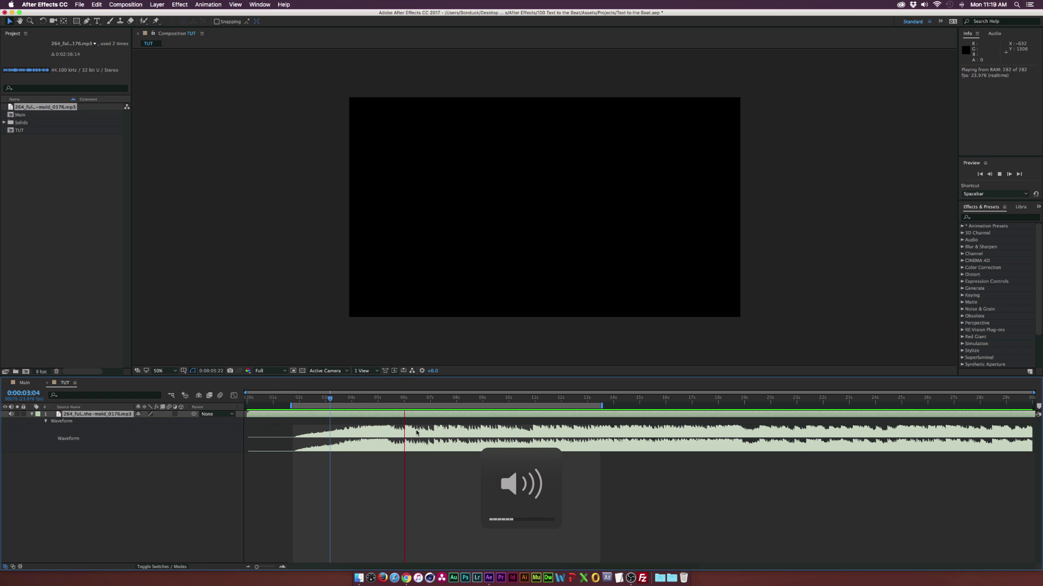
pyautogui.press('space')
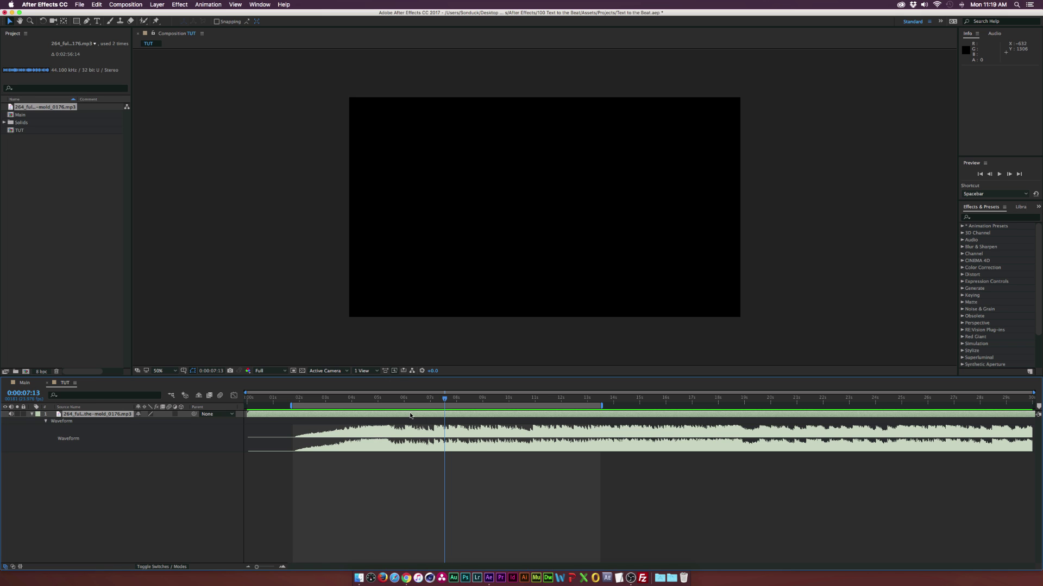
pyautogui.moveTo(402, 400); pyautogui.dragTo(367, 400)
pyautogui.press('b')
# - Play the music up to the first beat and add a layer marker at 0:00:05:12
pyautogui.press('space')
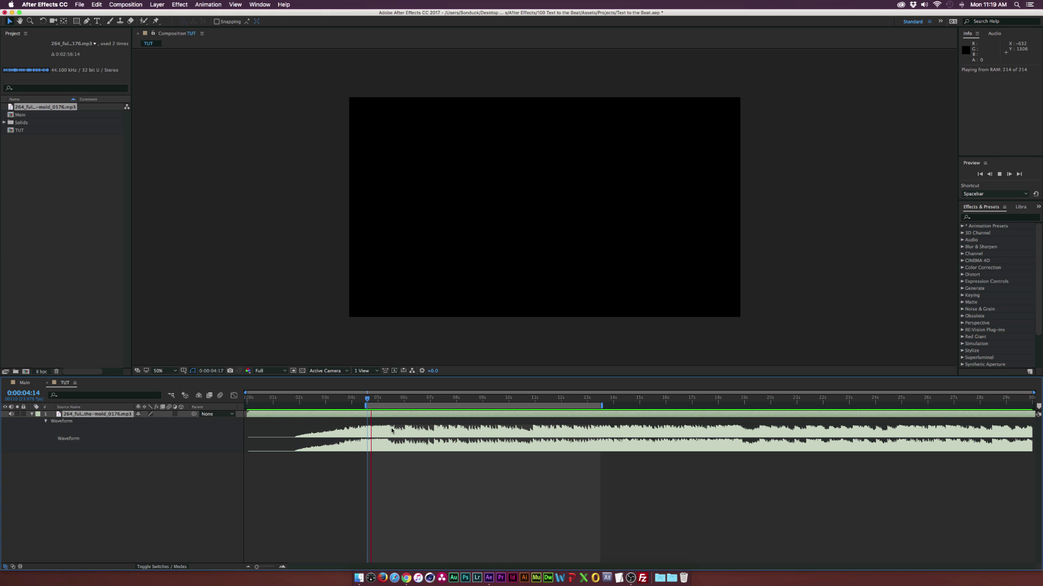
pyautogui.press('space')
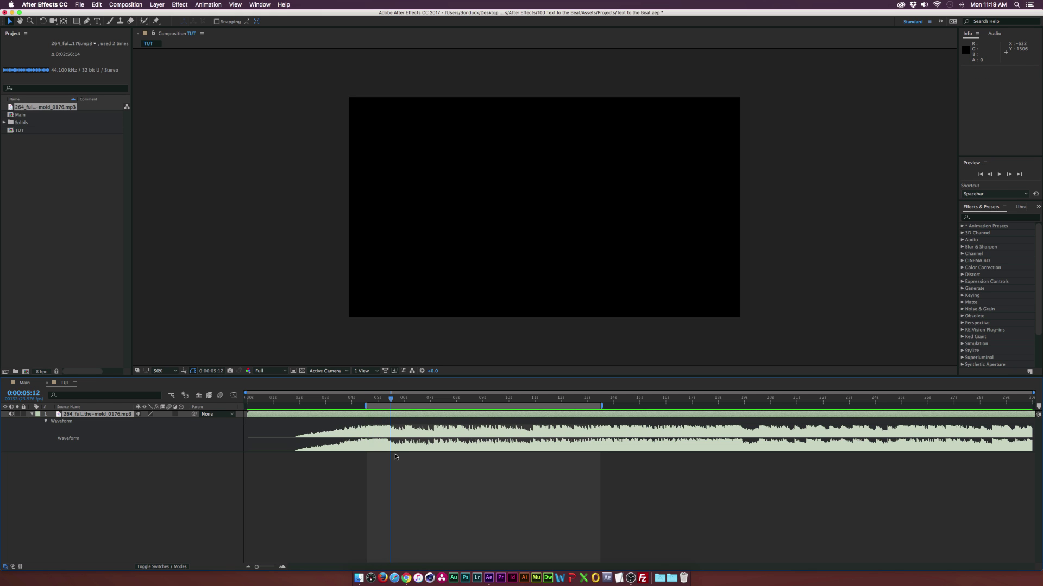
pyautogui.click(127, 415)
pyautogui.click(157, 5)
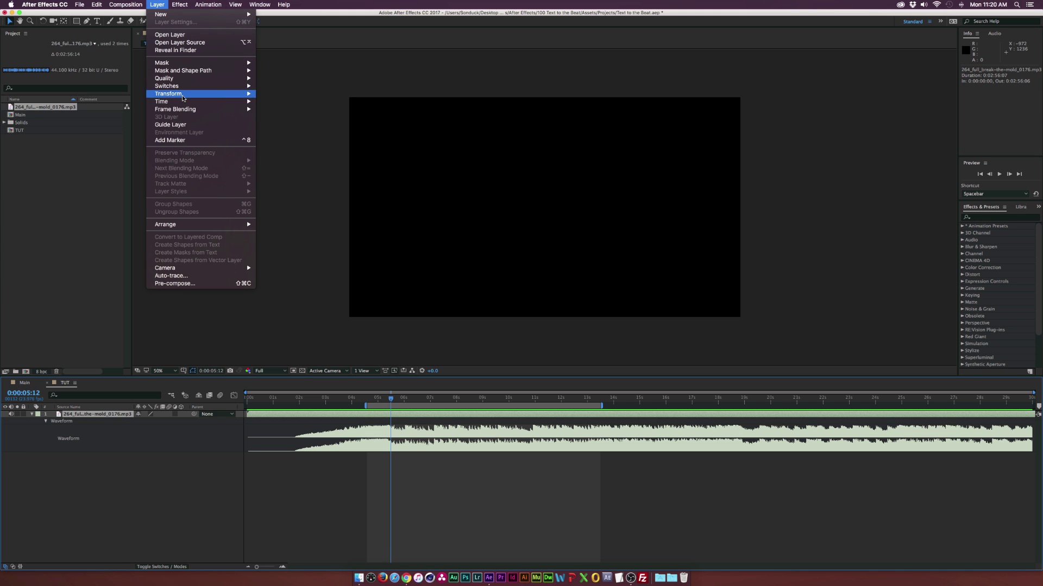
pyautogui.click(183, 141)
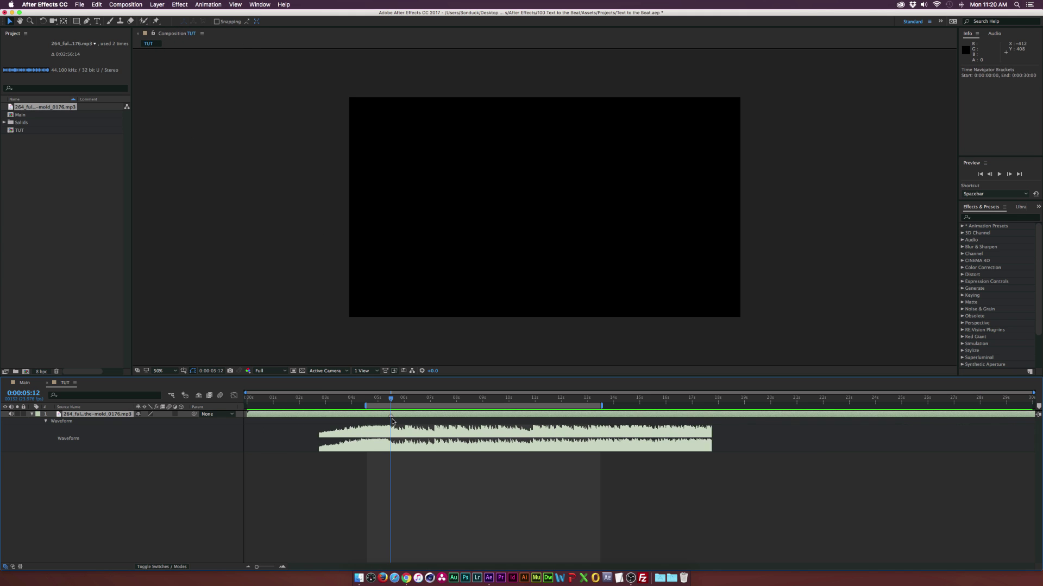
# - Play on from the first marker and add a layer marker on the next beat at 0:00:06:01
pyautogui.moveTo(392, 399); pyautogui.dragTo(391, 399)
pyautogui.press('space')
pyautogui.press('space')
pyautogui.press('=')
pyautogui.press('=')
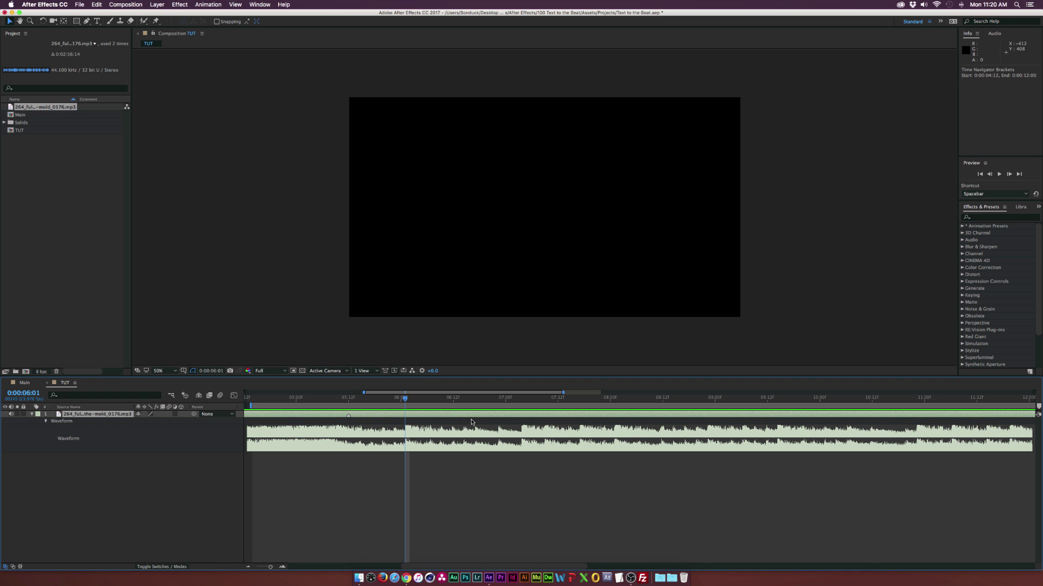
pyautogui.click(157, 5)
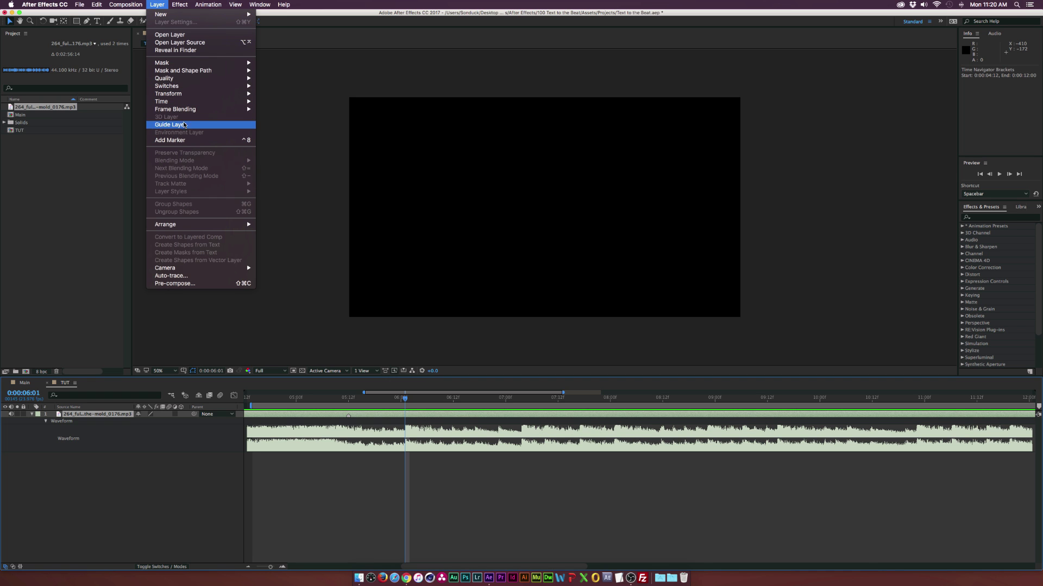
pyautogui.click(183, 140)
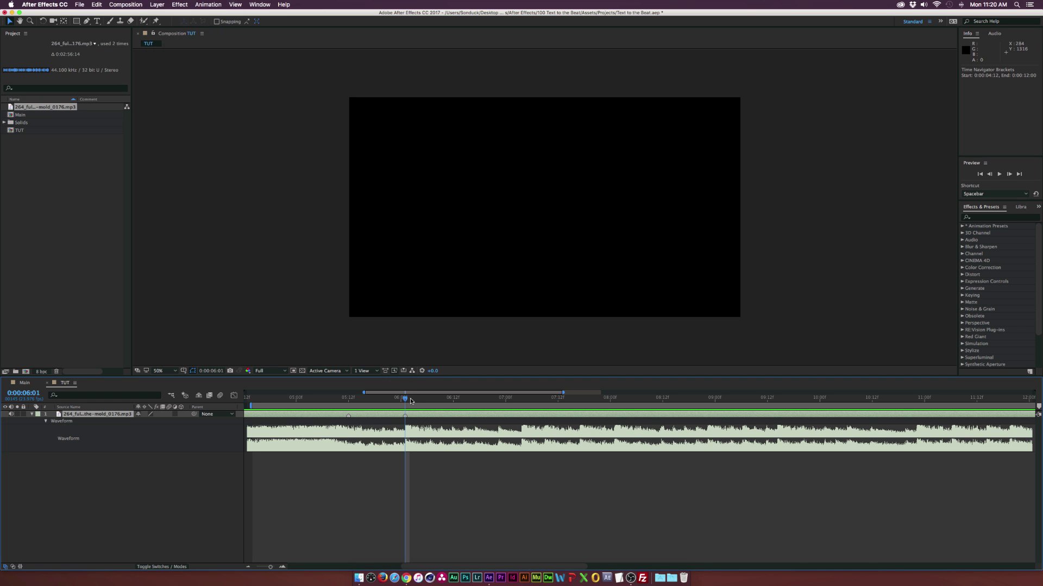
# - Listen for the following beats and add music layer markers at 0:00:07:04 and 0:00:07:09
pyautogui.press('space')
pyautogui.press('space')
pyautogui.click(523, 403)
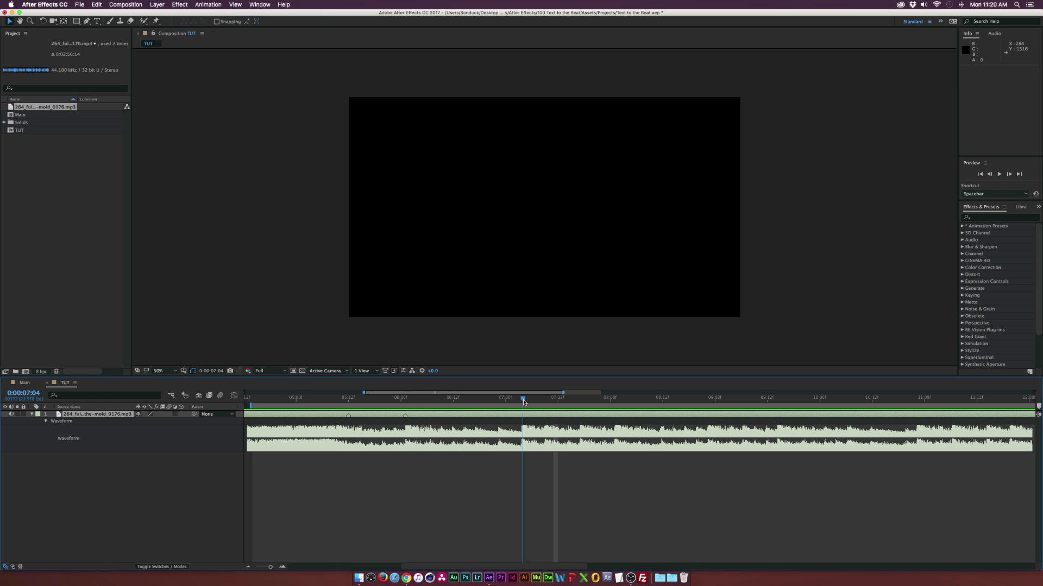
pyautogui.click(157, 4)
pyautogui.click(179, 139)
pyautogui.moveTo(538, 401); pyautogui.dragTo(545, 401)
pyautogui.click(157, 5)
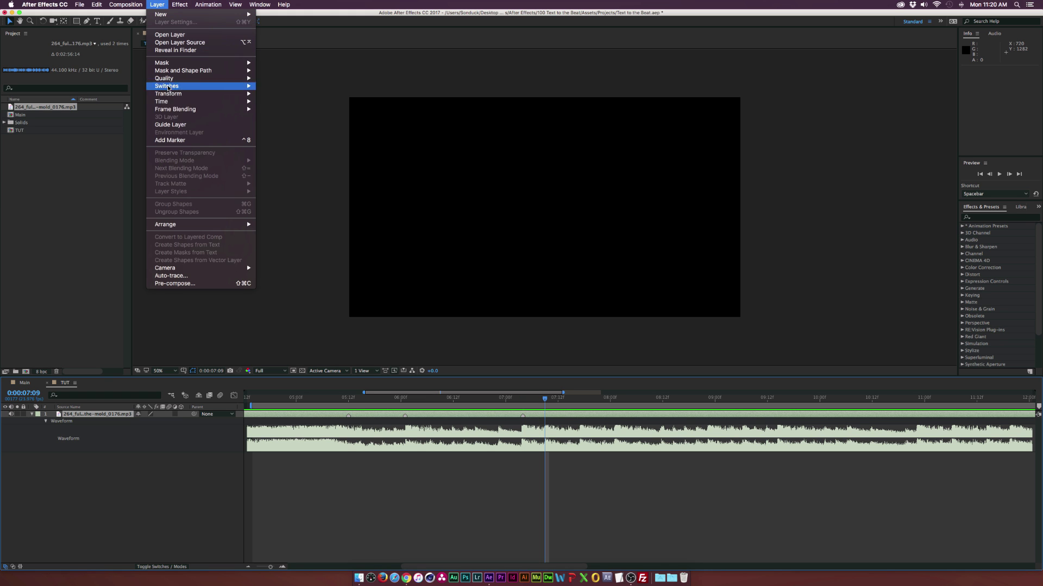
pyautogui.click(170, 143)
# - Add music layer markers on the waveform peaks at 0:00:07:17 and 0:00:08:01
pyautogui.press('space')
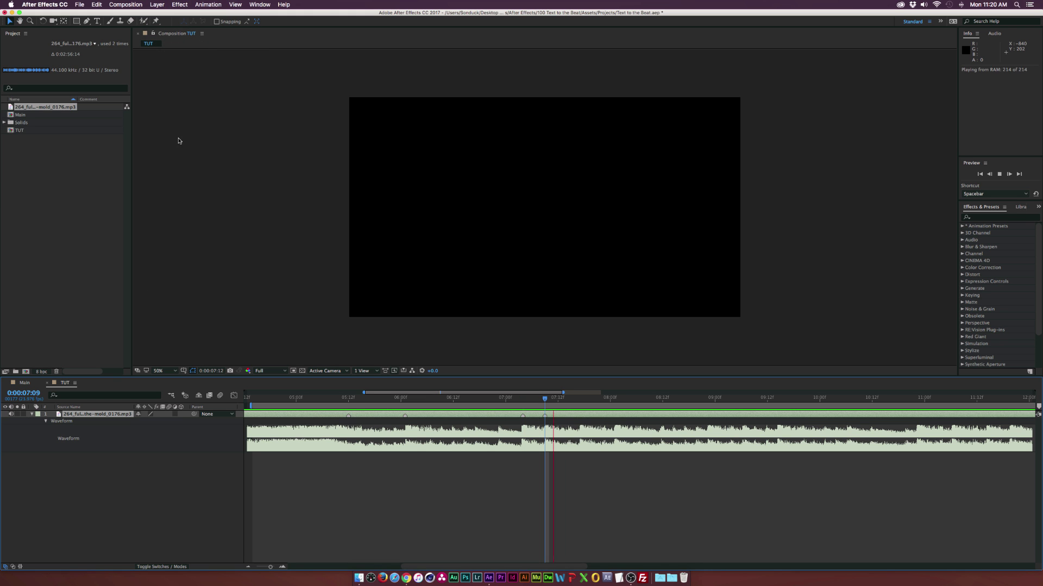
pyautogui.press('space')
pyautogui.click(579, 400)
pyautogui.click(157, 5)
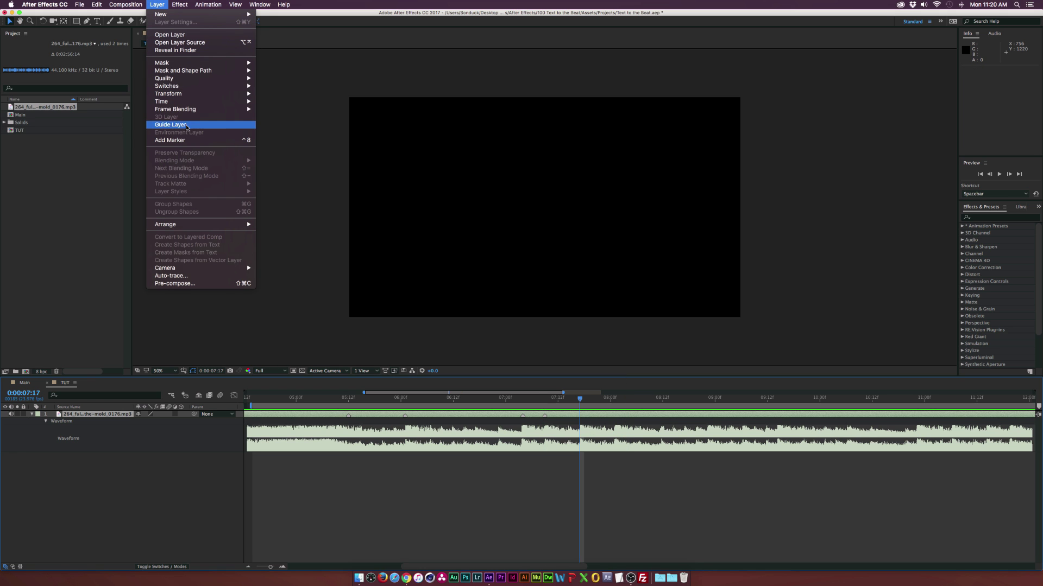
pyautogui.click(180, 143)
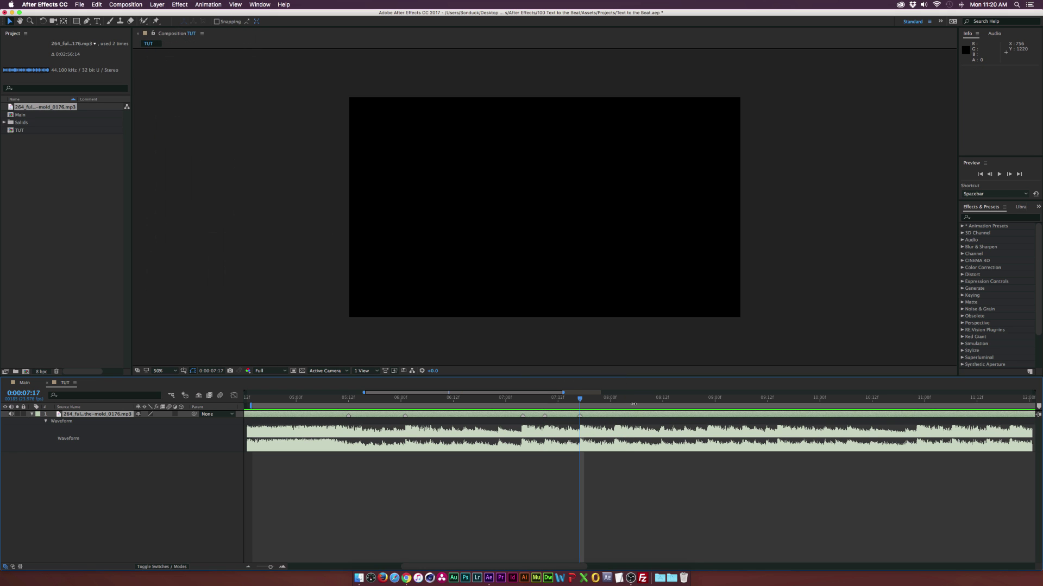
pyautogui.click(614, 399)
pyautogui.click(157, 4)
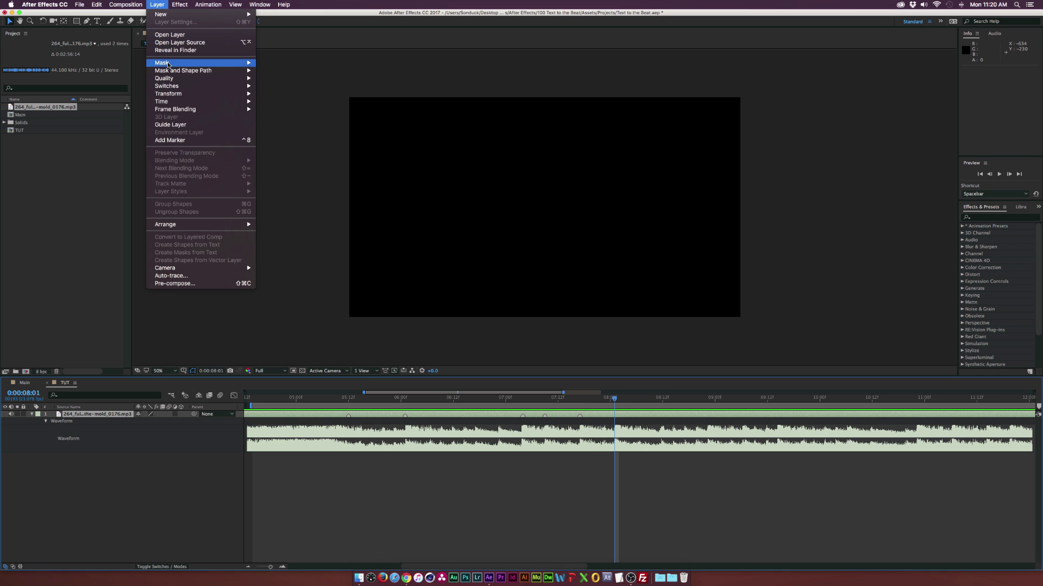
pyautogui.click(179, 141)
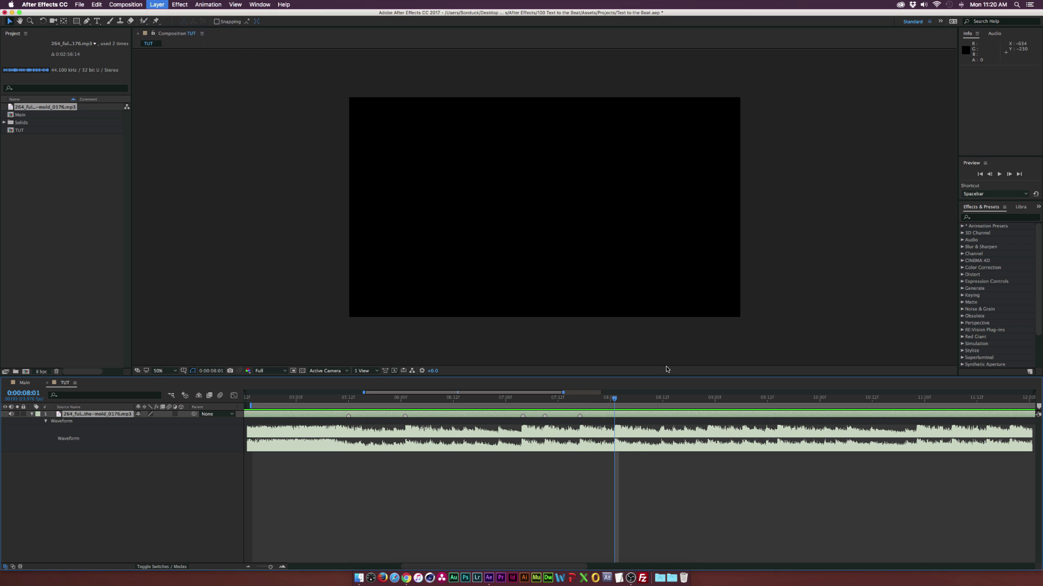
# - Replay the music from 0:00:07:12 and add a layer marker at 0:00:08:22
pyautogui.click(575, 405)
pyautogui.moveTo(572, 400); pyautogui.dragTo(558, 400)
pyautogui.press('space')
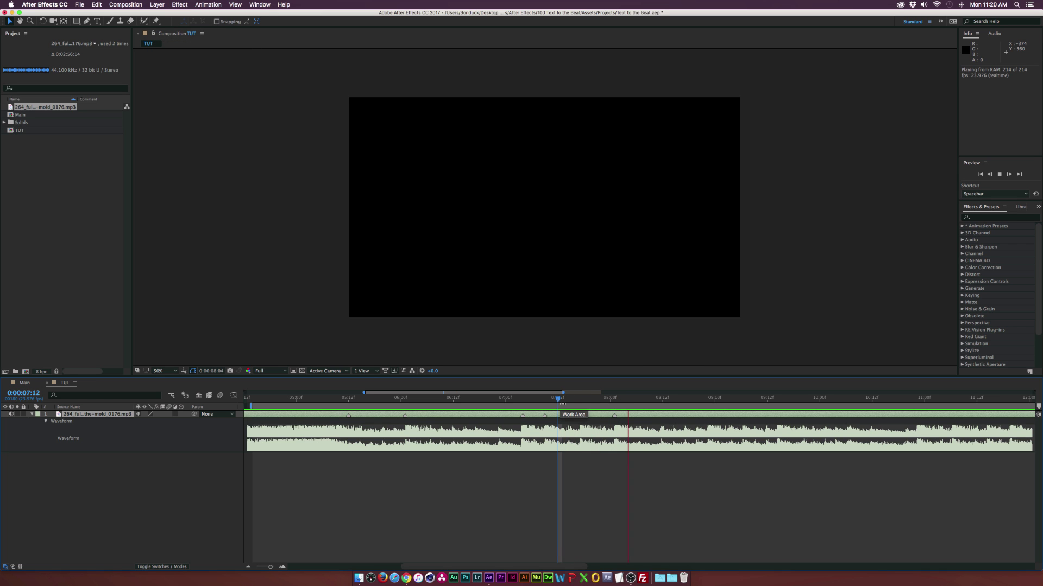
pyautogui.press('space')
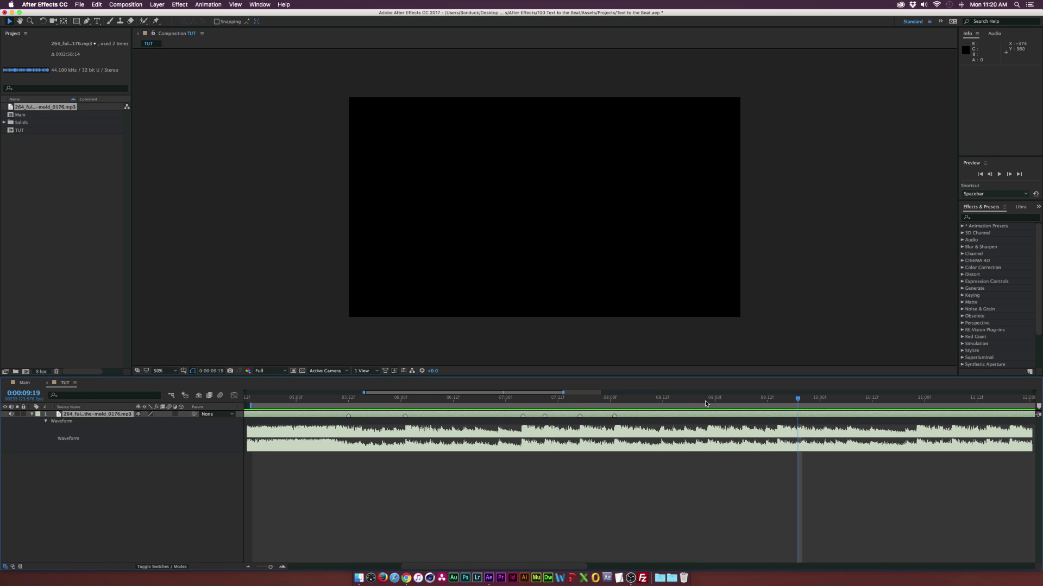
pyautogui.click(706, 399)
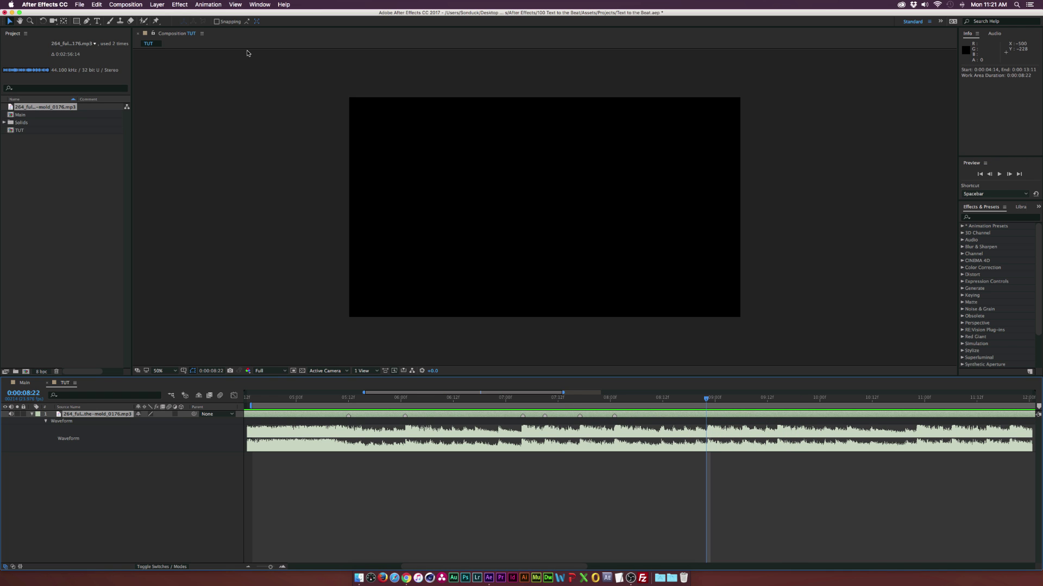
pyautogui.click(156, 5)
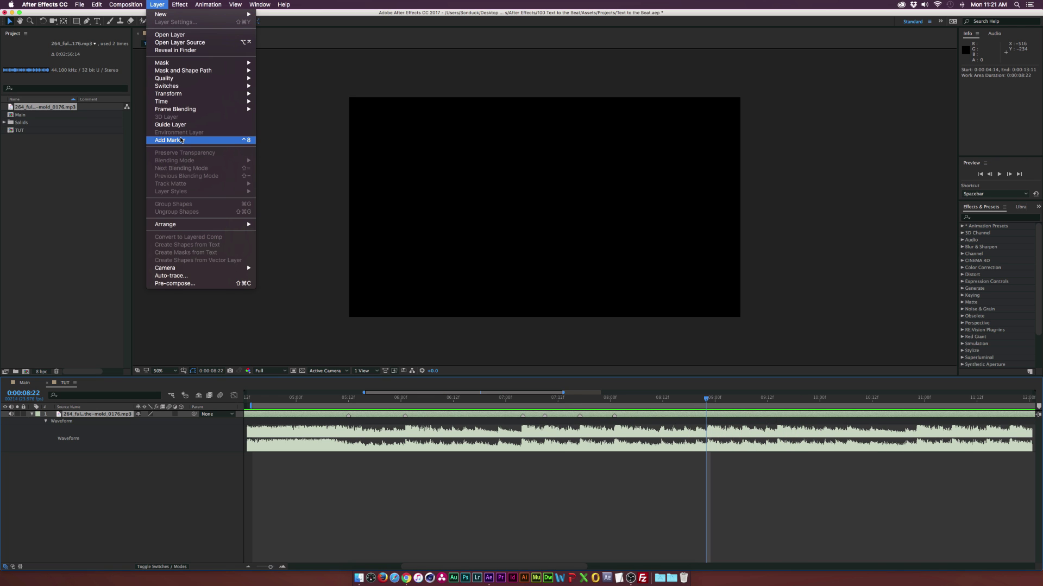
# - Add music layer markers on the beats at 0:00:09:13 and 0:00:10:22
pyautogui.moveTo(771, 399); pyautogui.dragTo(771, 399)
pyautogui.click(157, 5)
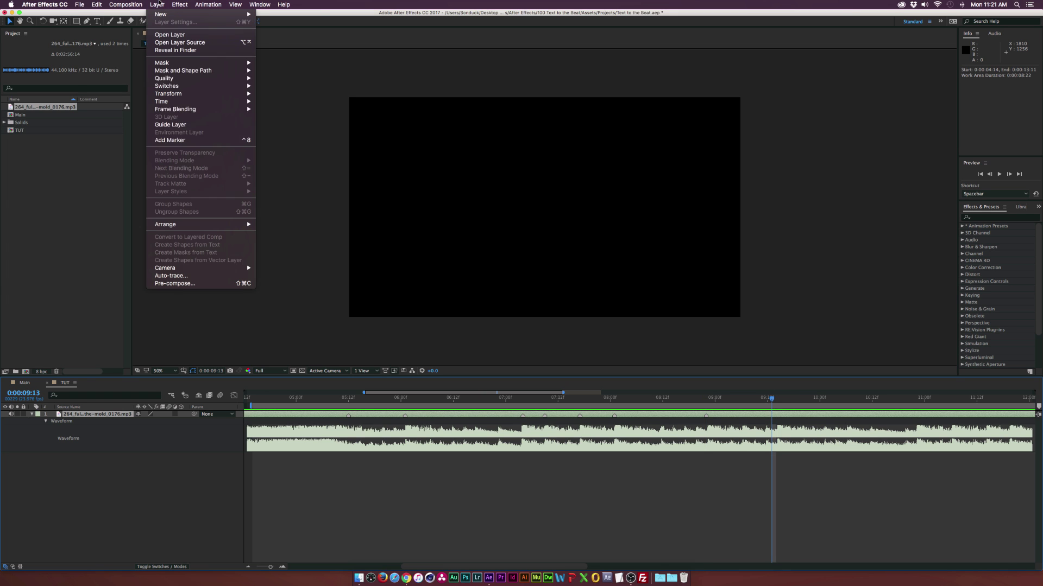
pyautogui.click(172, 143)
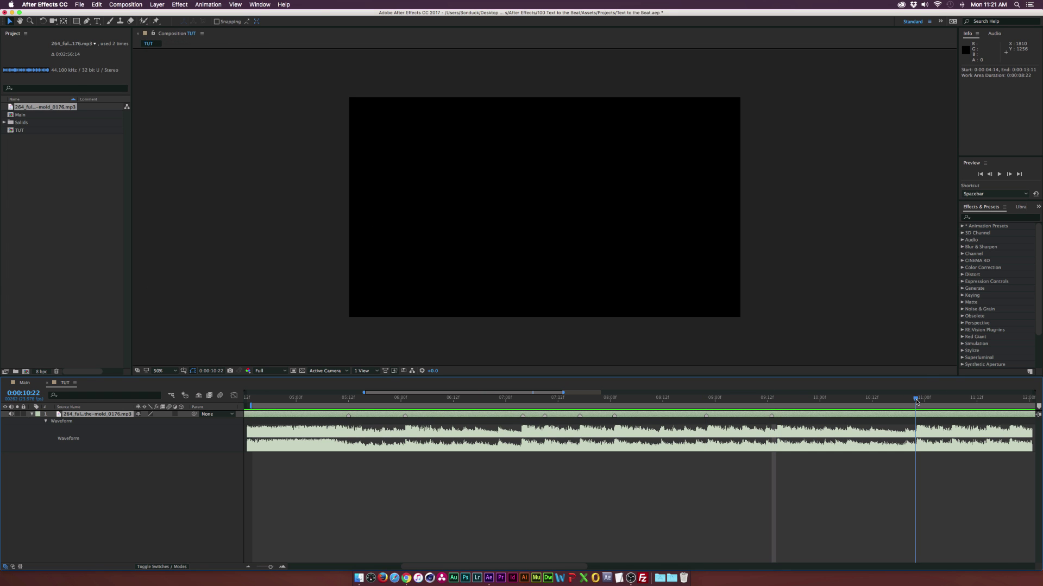
pyautogui.click(159, 5)
pyautogui.click(175, 143)
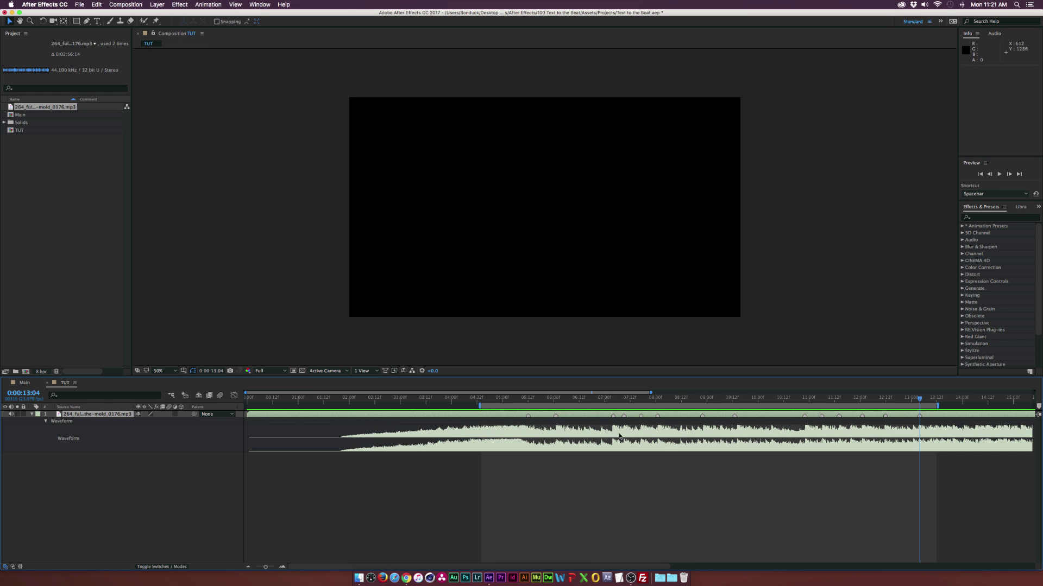
# - Play back the music to check the markers against the beat
pyautogui.press('-')
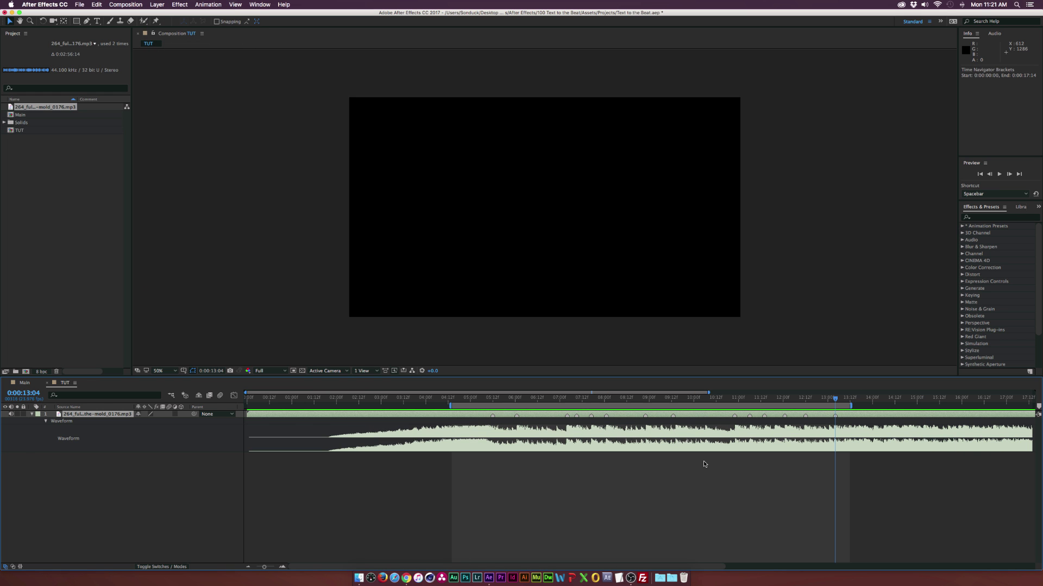
pyautogui.press('space')
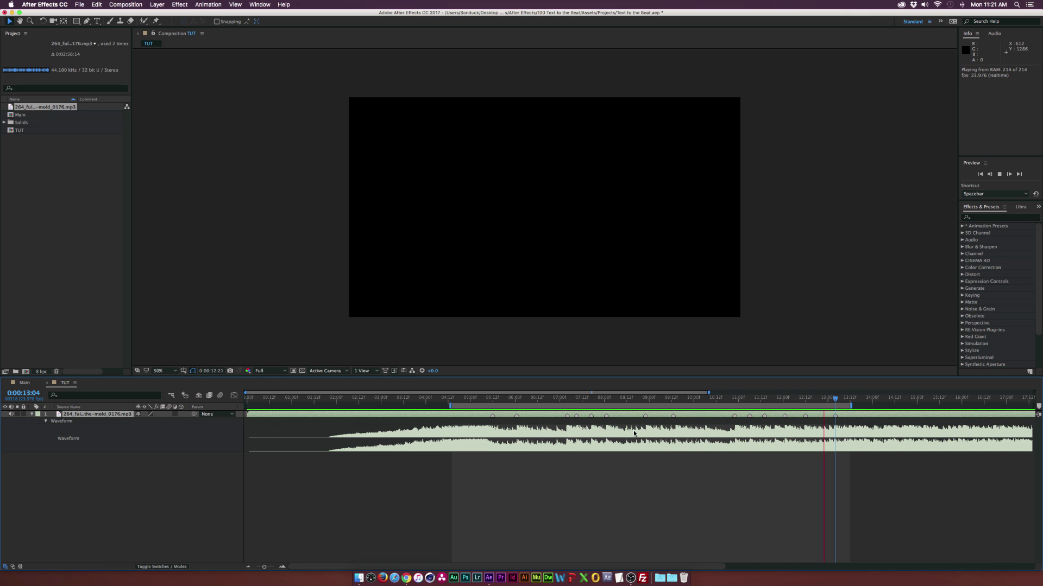
pyautogui.press('space')
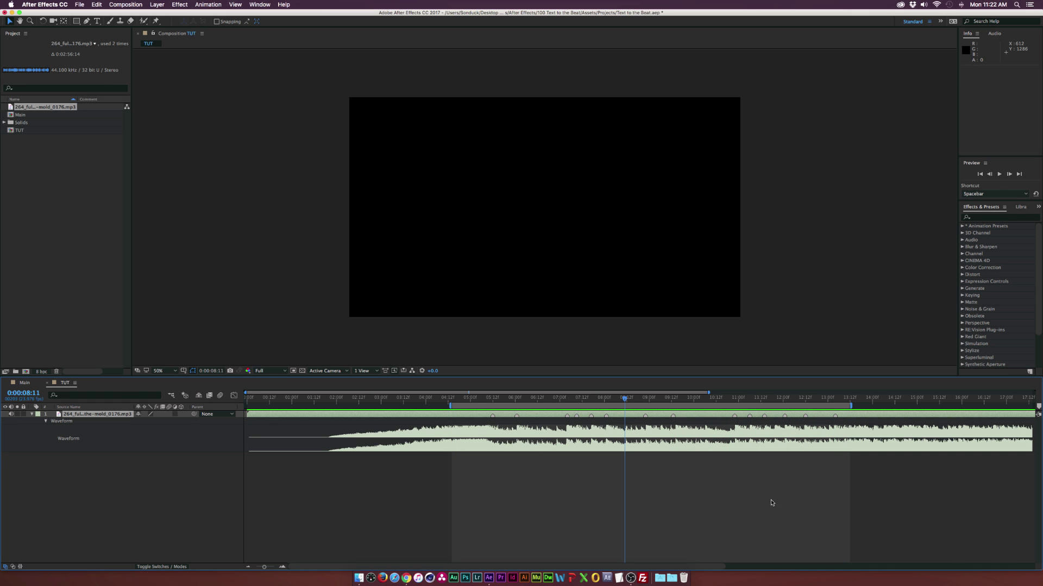
# - Add the text IN near the middle of the frame at the first beat marker, 0:00:05:12
pyautogui.click(656, 482)
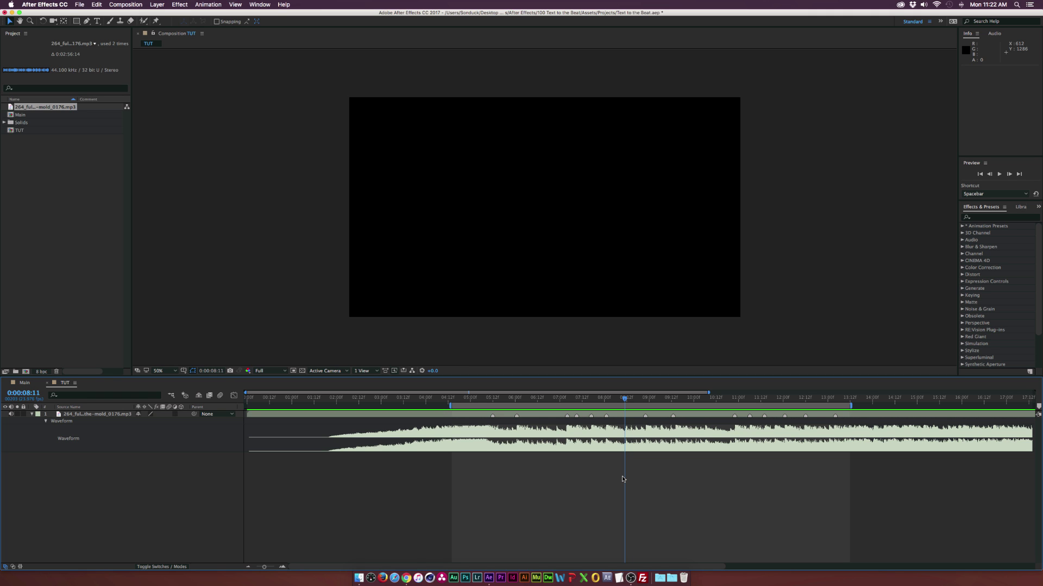
pyautogui.moveTo(499, 400); pyautogui.dragTo(492, 399)
pyautogui.click(97, 21)
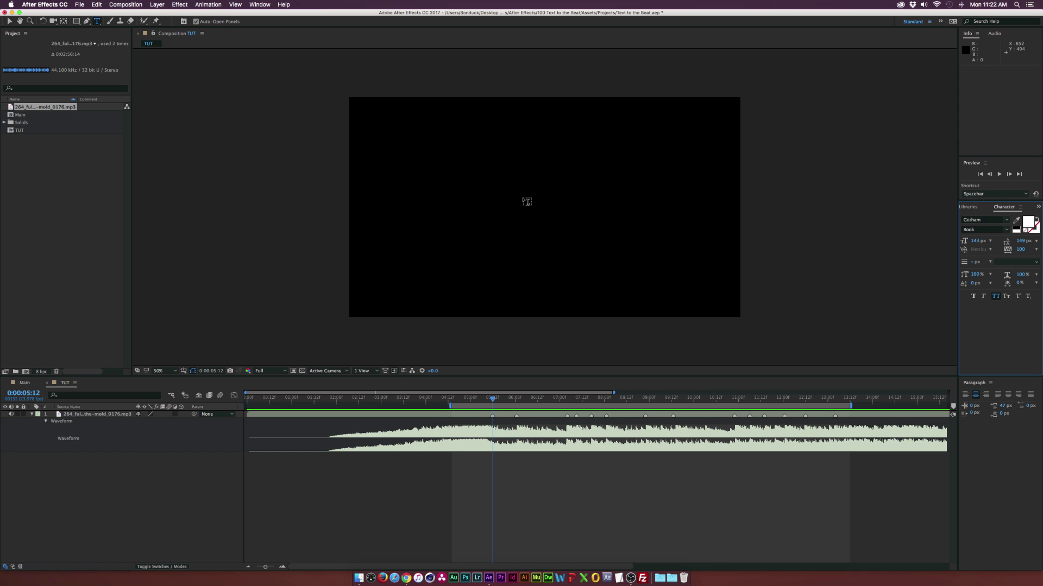
pyautogui.click(539, 209)
pyautogui.write('IN')
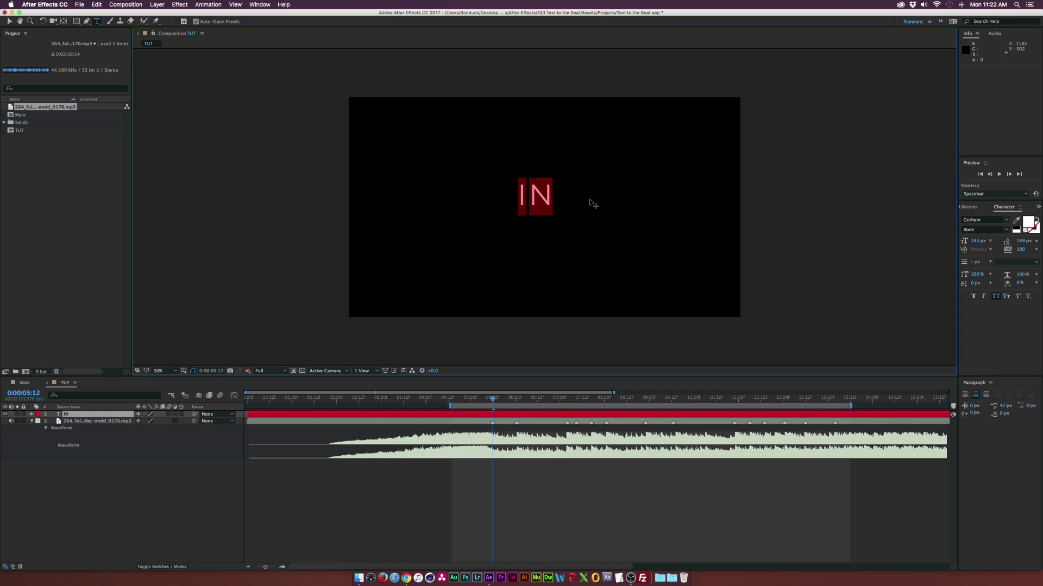
pyautogui.press('Right')
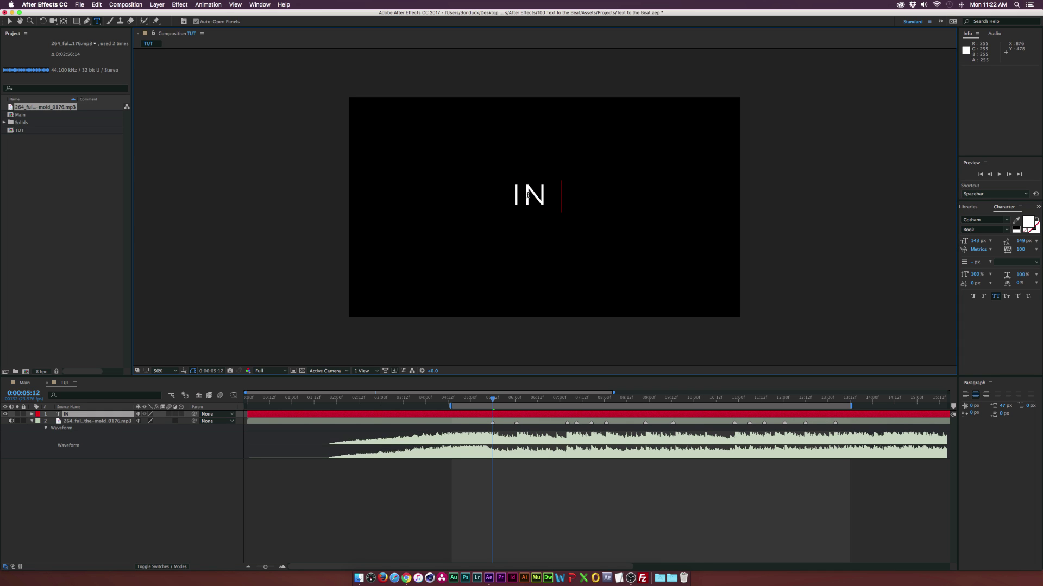
pyautogui.press('BackSpace')
# - Set the IN text's font style to Gotham Bold and finish editing the text
pyautogui.press('super+a')
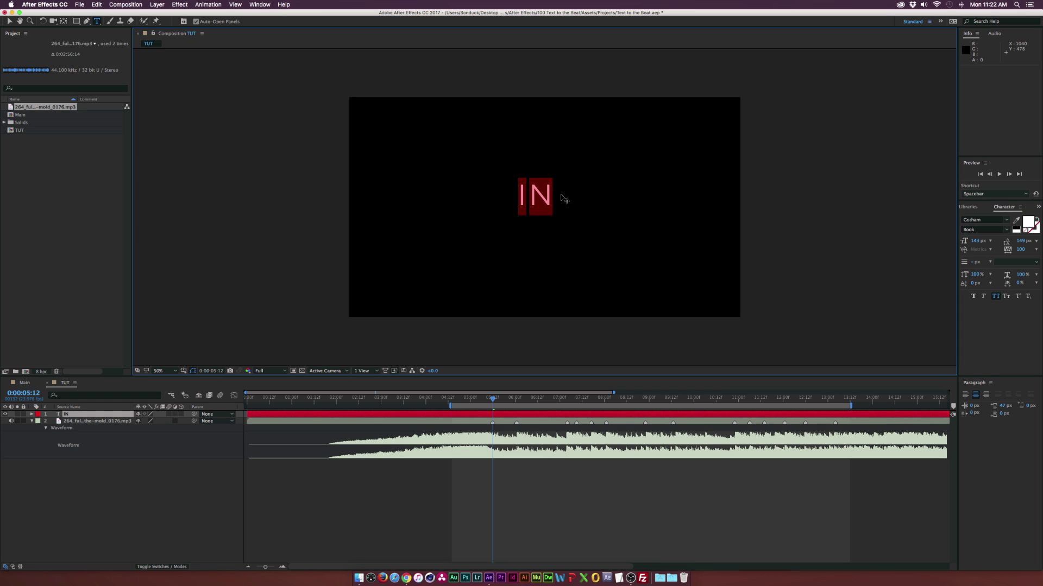
pyautogui.click(1006, 230)
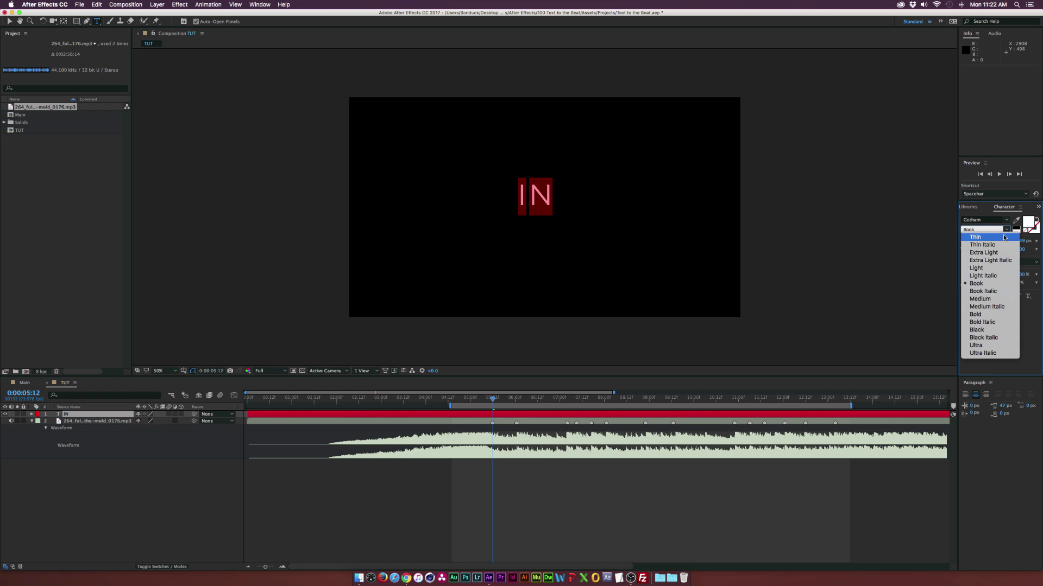
pyautogui.click(983, 315)
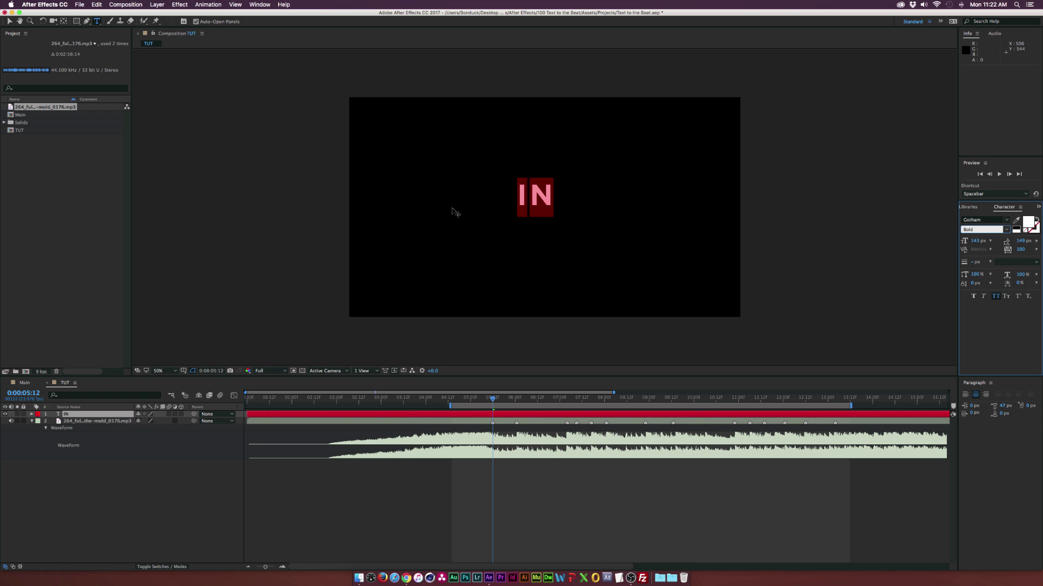
pyautogui.click(531, 197)
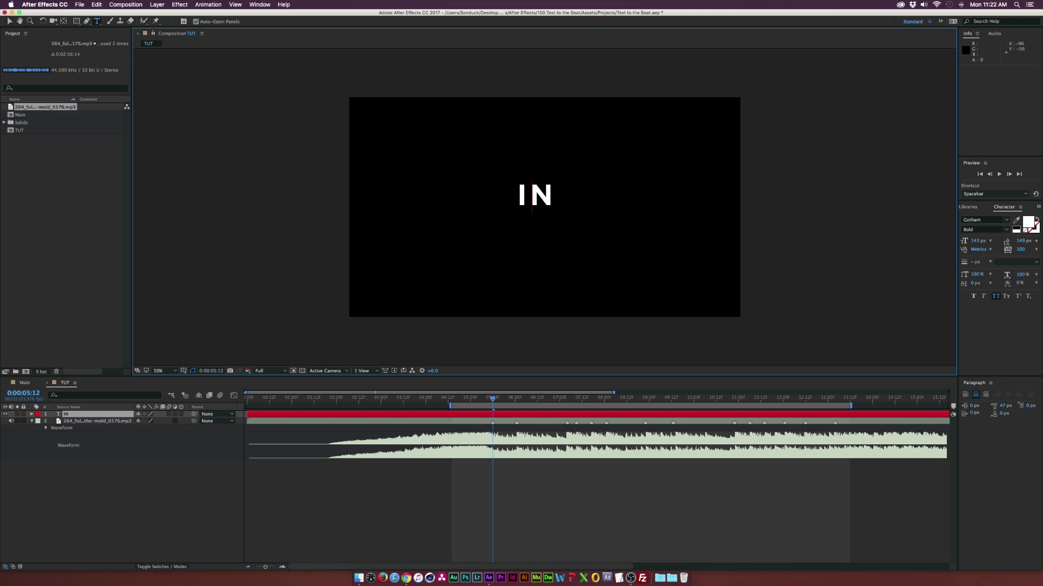
pyautogui.click(8, 21)
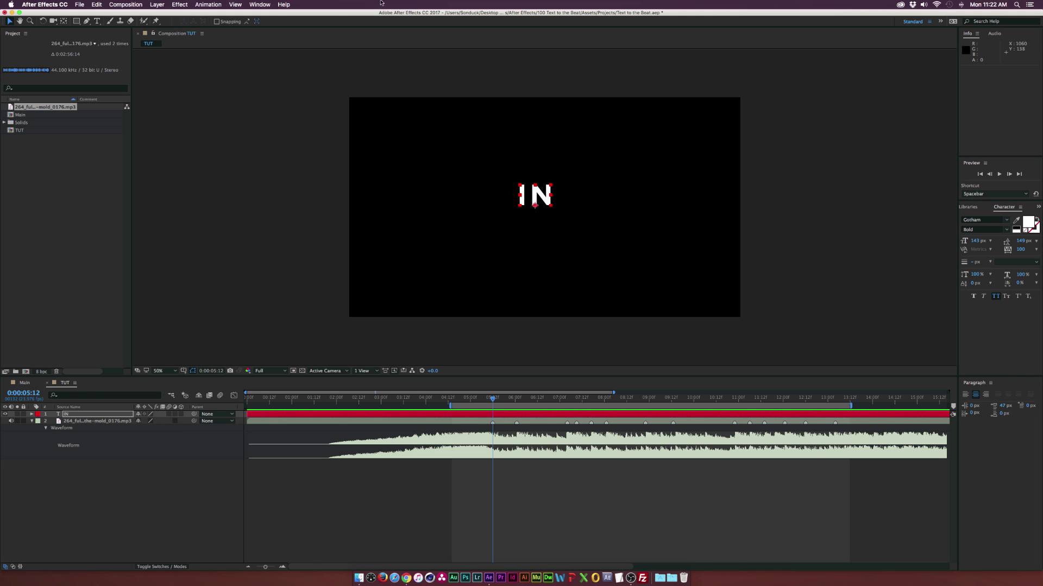
# - Centre IN in the composition, and shift it about 96 px to the left
pyautogui.click(264, 4)
pyautogui.click(271, 44)
pyautogui.click(980, 404)
pyautogui.click(1023, 405)
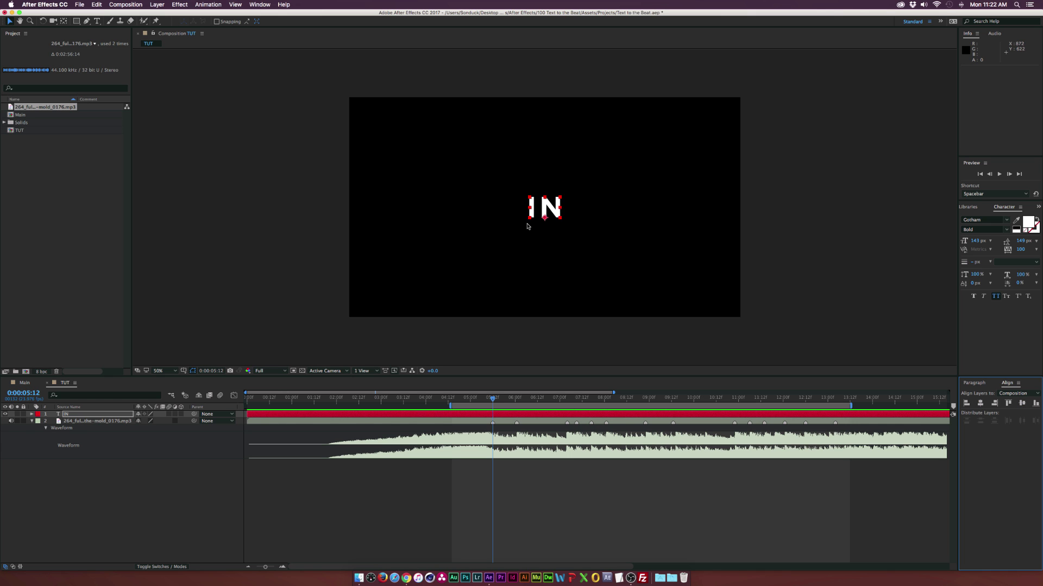
pyautogui.moveTo(555, 208); pyautogui.dragTo(534, 208)
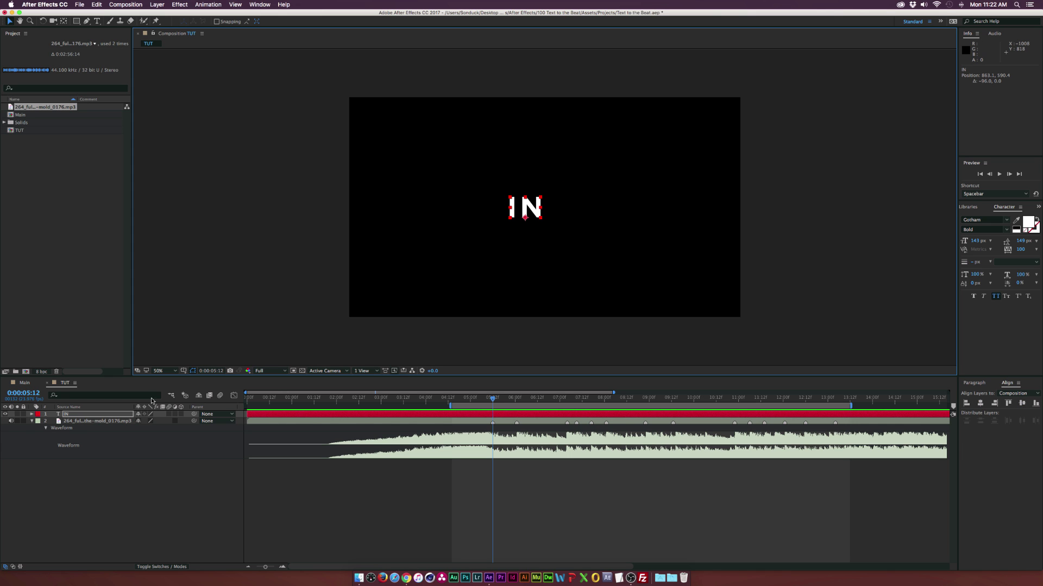
# - Duplicate the IN layer, offset the copy to the right and change its text to This
pyautogui.press('super+d')
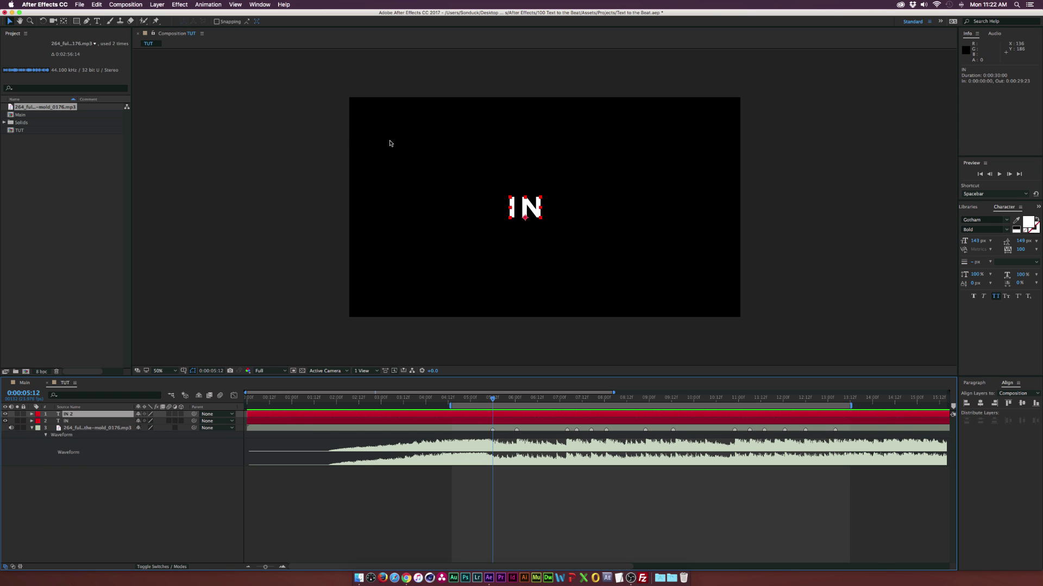
pyautogui.moveTo(509, 211); pyautogui.dragTo(580, 213)
pyautogui.press('super+t')
pyautogui.doubleClick(570, 208)
pyautogui.write('This')
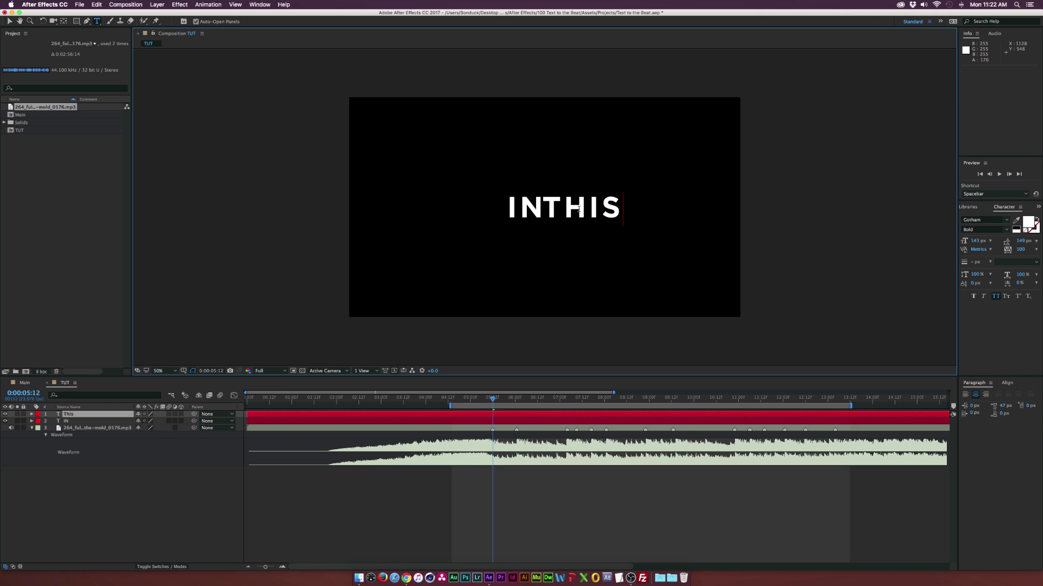
# - Move THIS about 50 px right to leave a word space, and enlarge both words to 189 px, roughly centred
pyautogui.click(9, 21)
pyautogui.moveTo(565, 218); pyautogui.dragTo(578, 217)
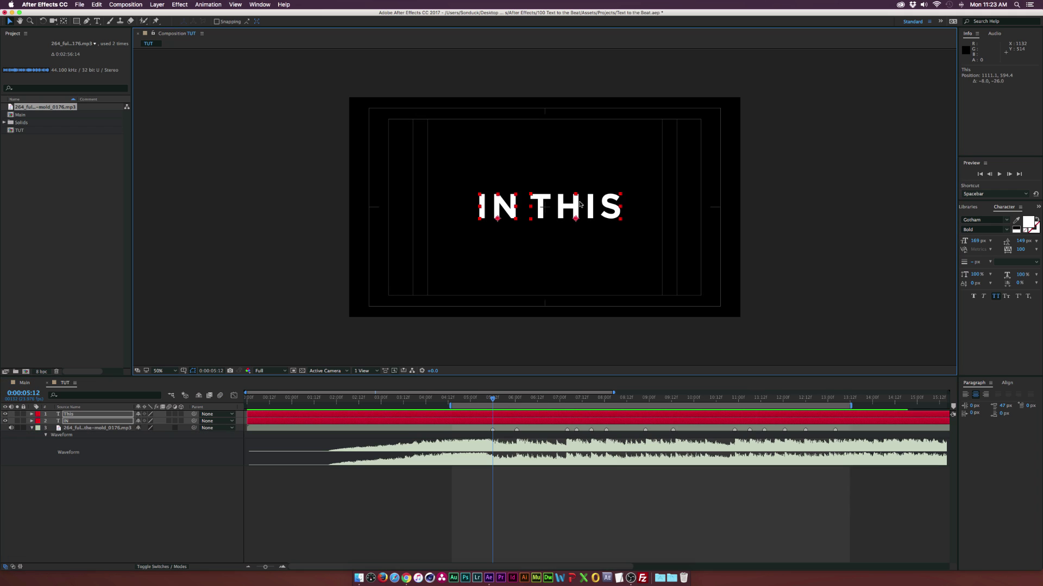
pyautogui.press("'")
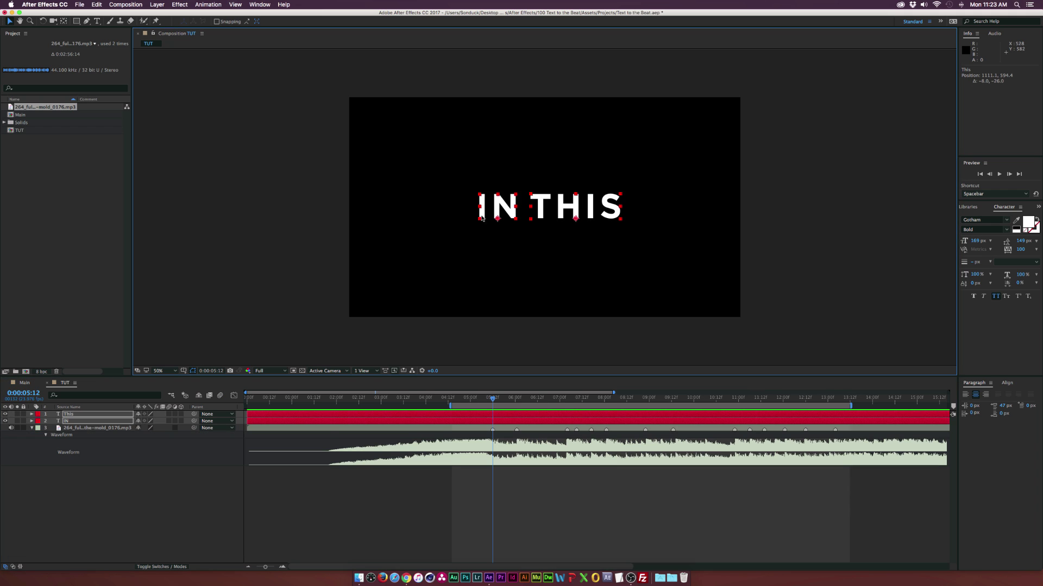
pyautogui.click(169, 498)
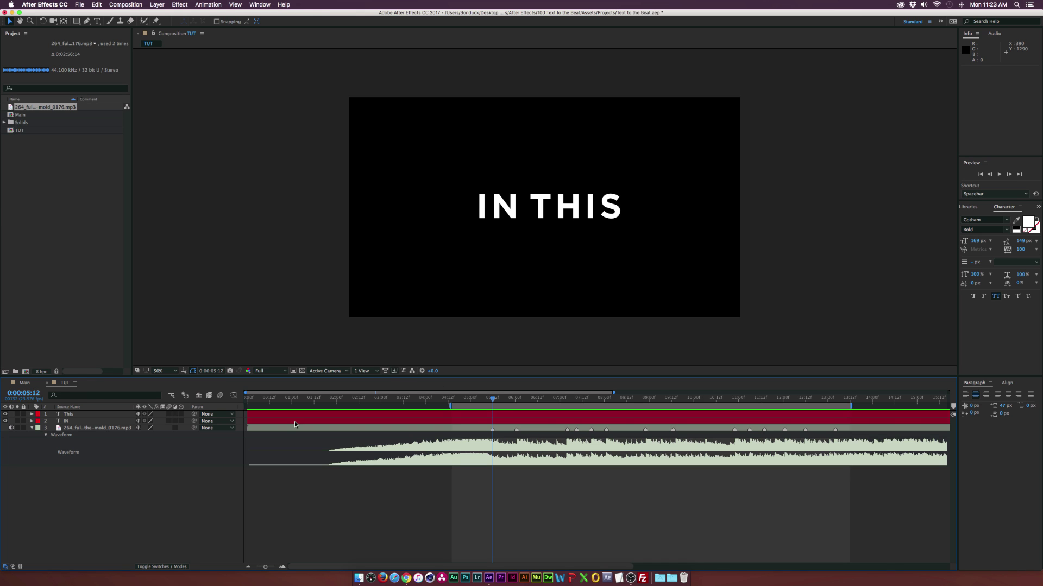
# - Trim the IN and This layers to run from 0:00:05:12 to the second marker at 0:00:06:01, deleting the remainder
pyautogui.click(90, 414)
pyautogui.keyDown('shift'); pyautogui.click(88, 421); pyautogui.keyUp('shift')
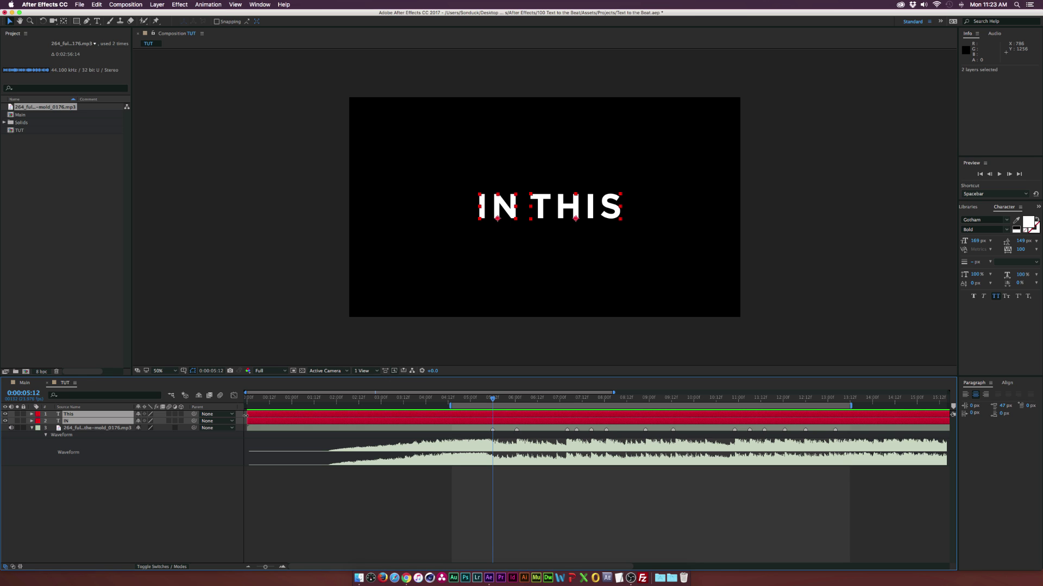
pyautogui.moveTo(245, 415); pyautogui.dragTo(517, 401)
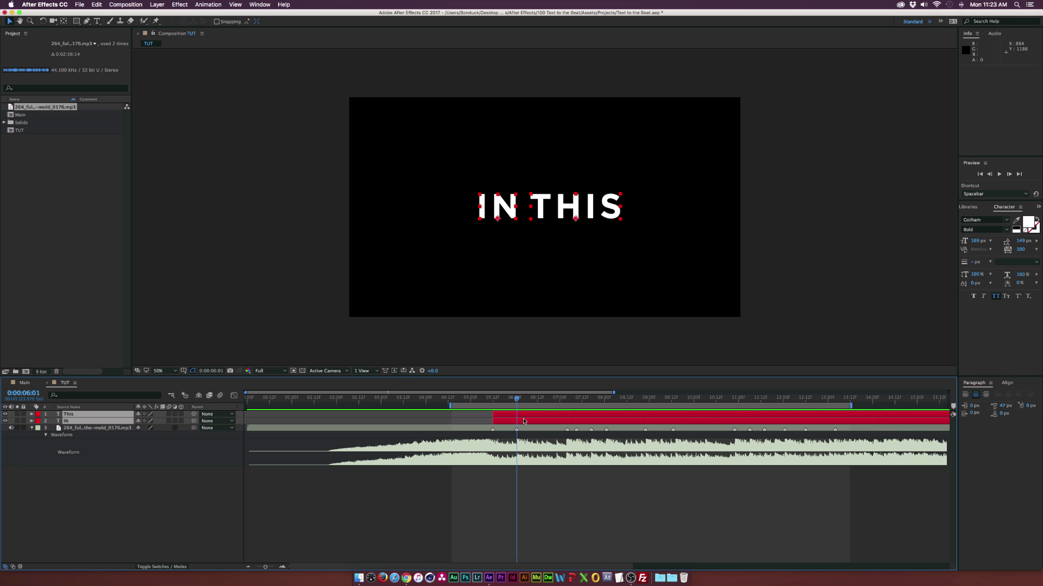
pyautogui.click(97, 4)
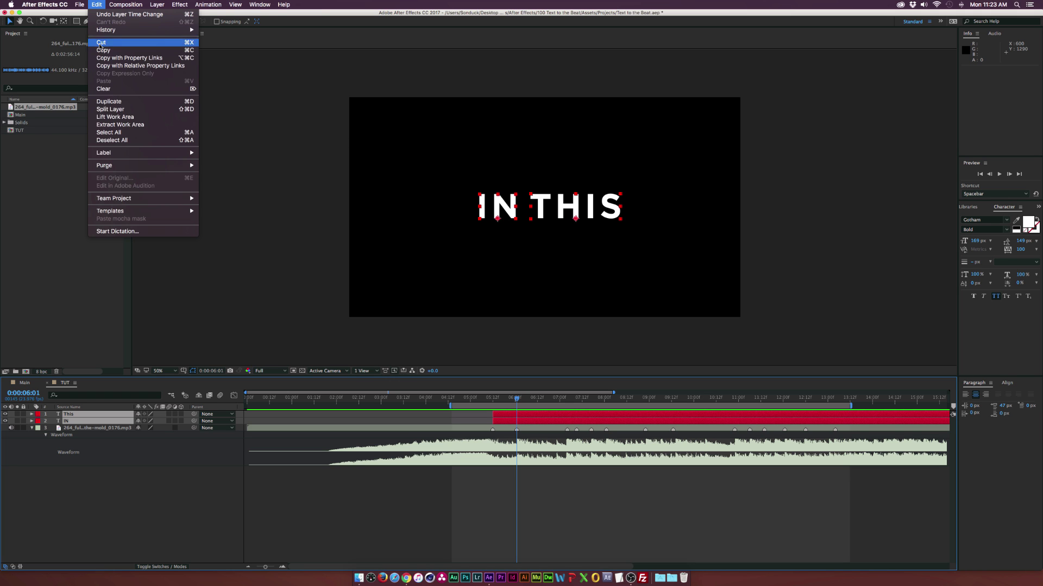
pyautogui.click(106, 111)
pyautogui.press('Delete')
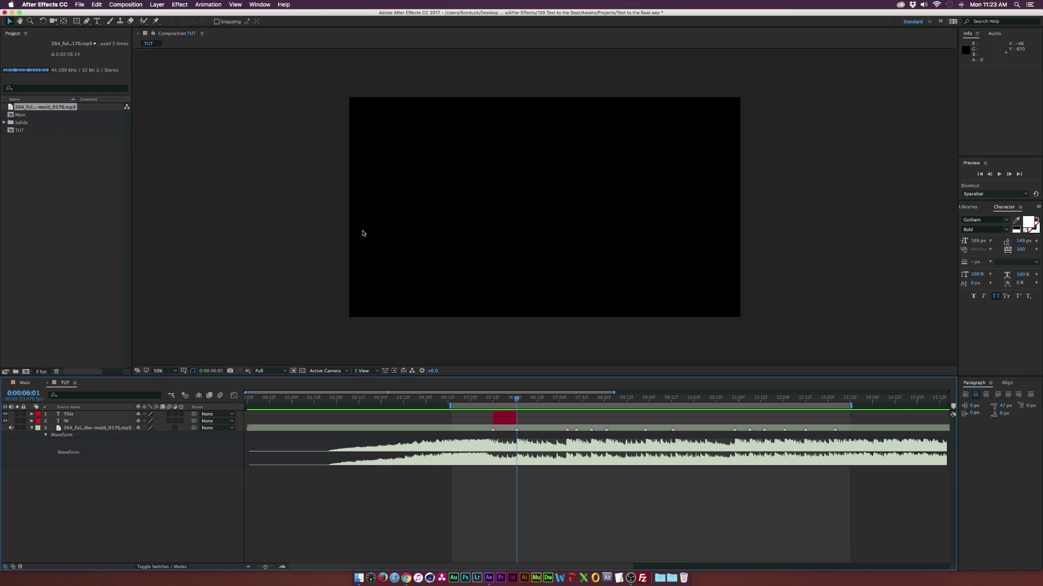
# - Duplicate the This layer and make the copy span from 0:00:06:01 to 0:00:07:03, between the second and third markers
pyautogui.moveTo(506, 399)
pyautogui.mouseDown()
pyautogui.moveTo(485, 400)
pyautogui.moveTo(517, 400)
pyautogui.mouseUp()
pyautogui.click(81, 416)
pyautogui.press('super+d')
pyautogui.moveTo(509, 418); pyautogui.dragTo(540, 415)
pyautogui.click(565, 400)
pyautogui.click(565, 400)
pyautogui.moveTo(541, 414); pyautogui.dragTo(521, 438)
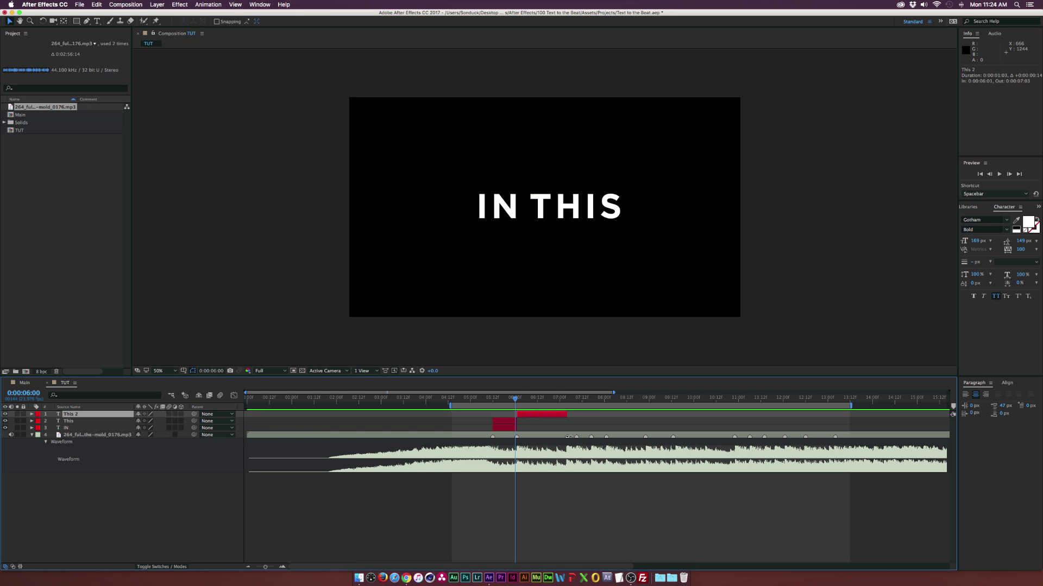
# - Change the duplicated layer's text to After and move it about 214 px to the left
pyautogui.moveTo(539, 403); pyautogui.dragTo(537, 400)
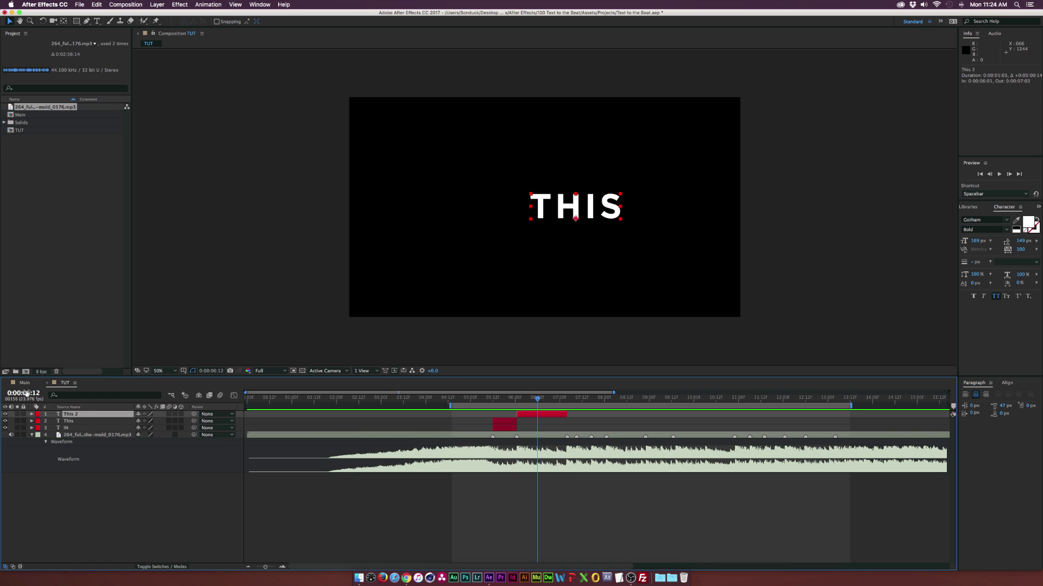
pyautogui.click(98, 21)
pyautogui.click(555, 203)
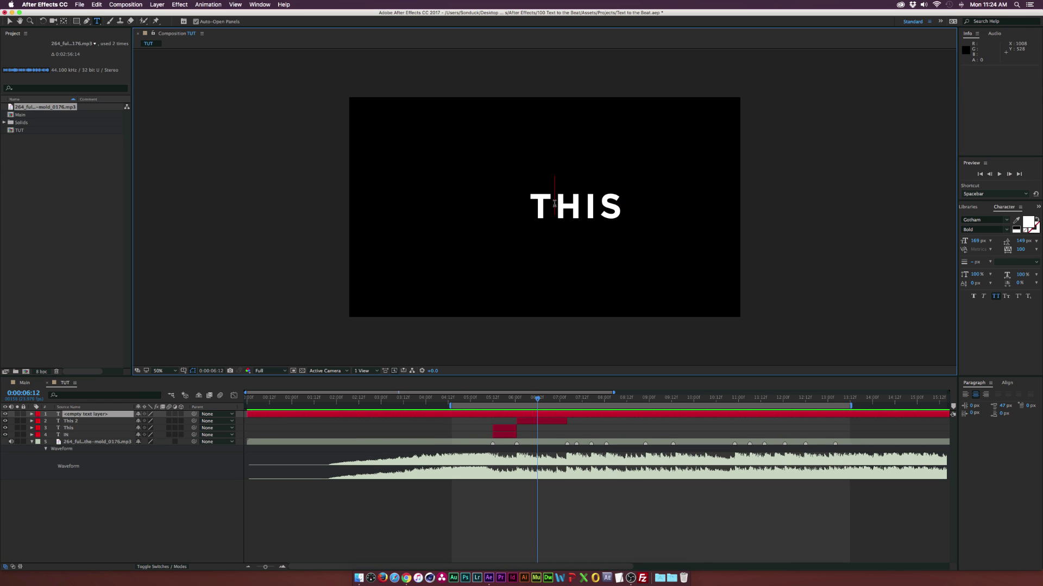
pyautogui.click(554, 203)
pyautogui.doubleClick(557, 207)
pyautogui.write('After')
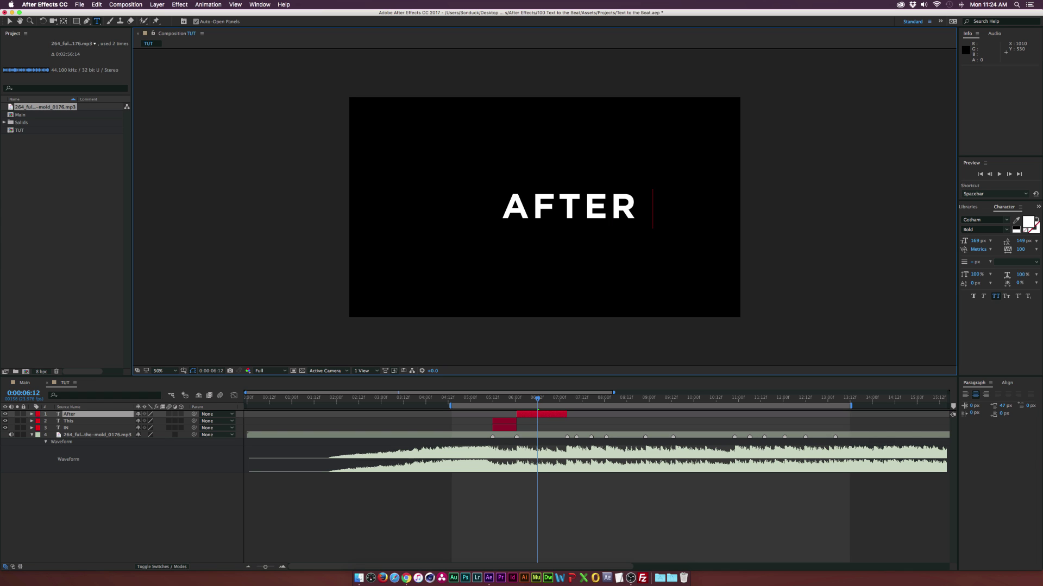
pyautogui.click(9, 21)
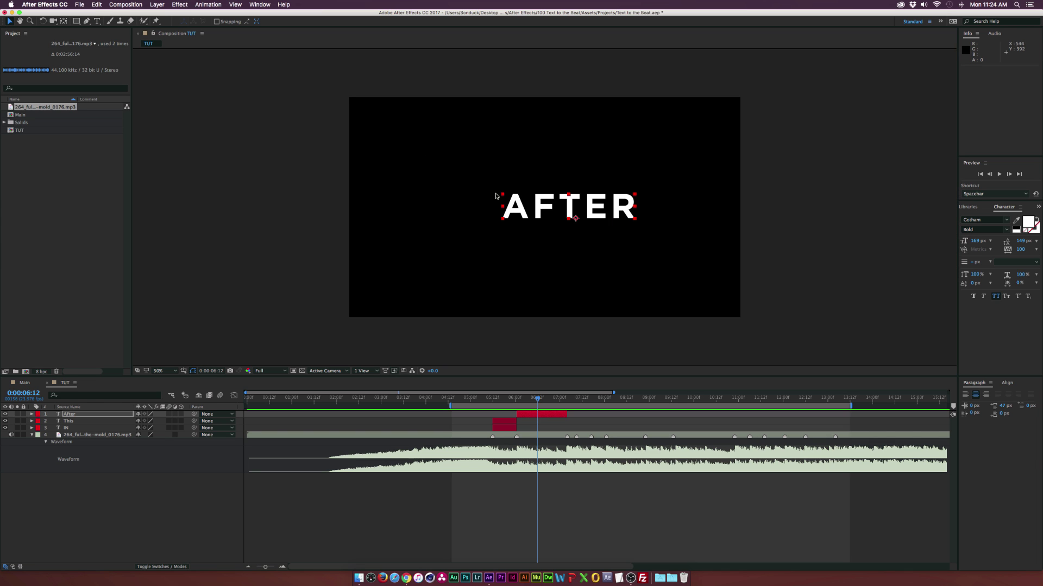
pyautogui.moveTo(588, 217); pyautogui.dragTo(530, 217)
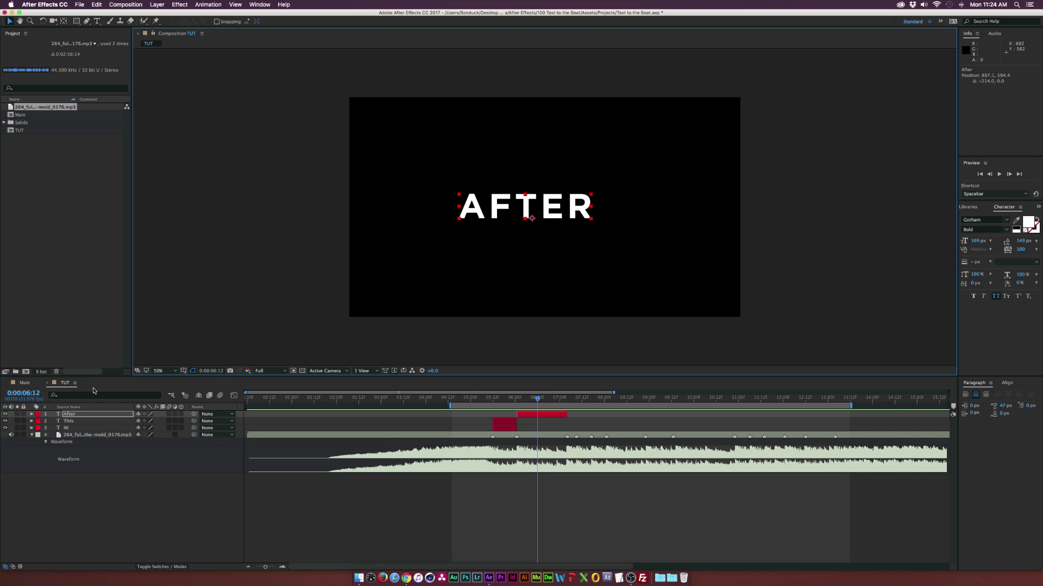
# - Duplicate the After layer and move the copy to the right of the original, about 832 px over
pyautogui.press('Return')
pyautogui.press('super+d')
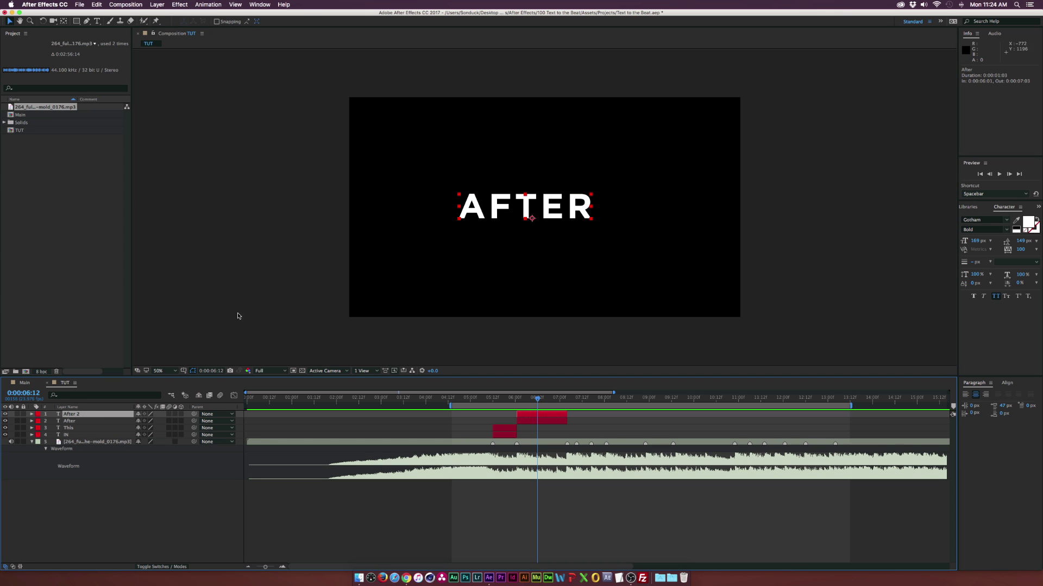
pyautogui.moveTo(510, 223); pyautogui.dragTo(654, 224)
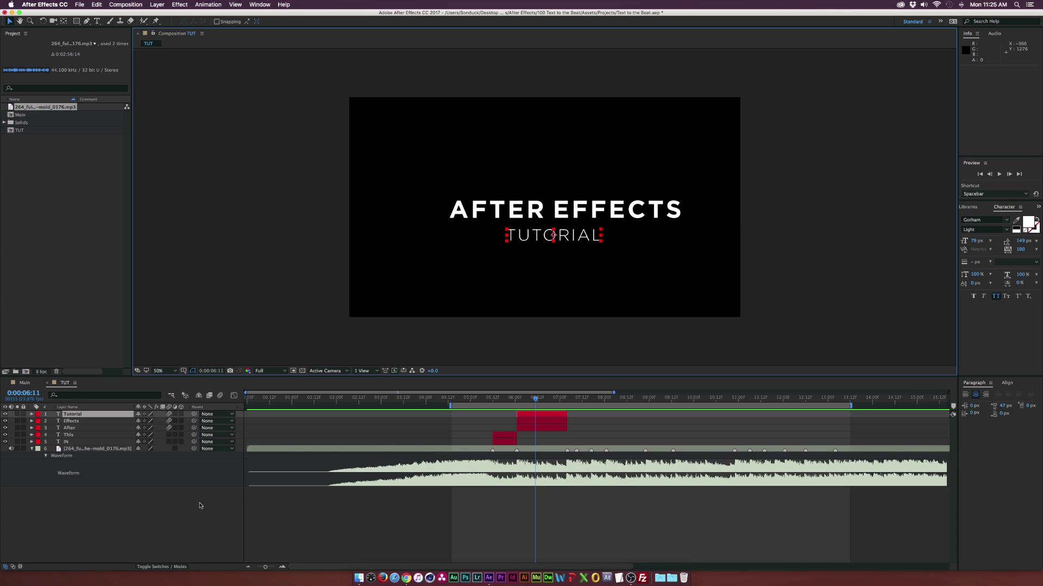
pyautogui.click(216, 493)
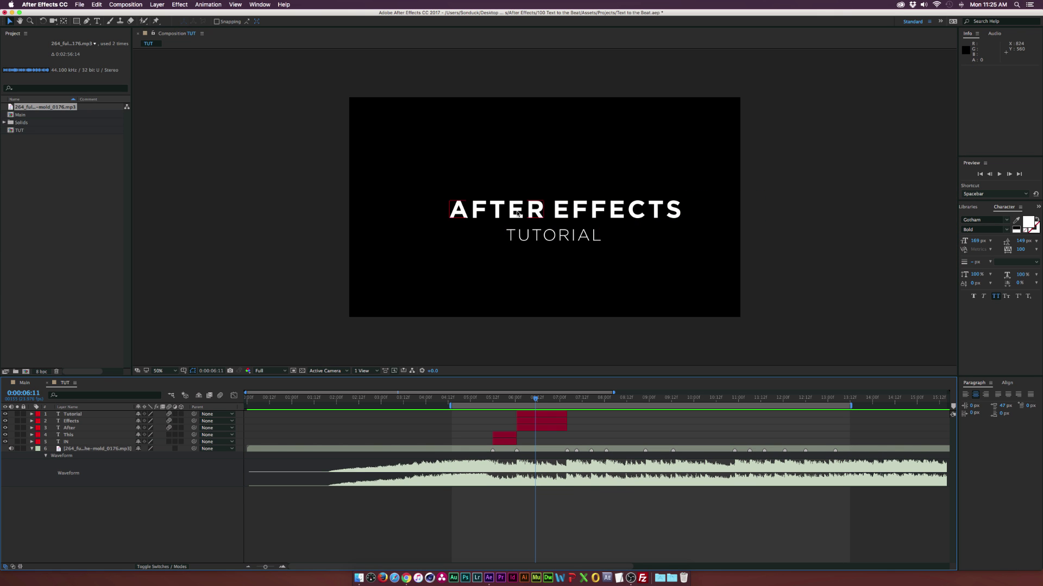
# - Set the TUTORIAL line's font style to Gotham Light
pyautogui.click(556, 239)
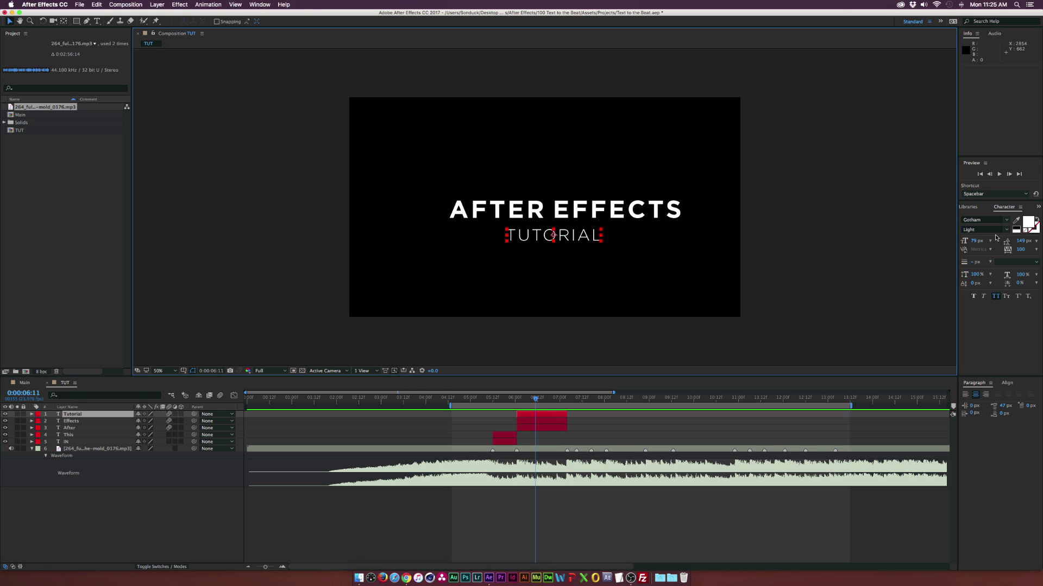
pyautogui.click(1005, 230)
pyautogui.click(969, 270)
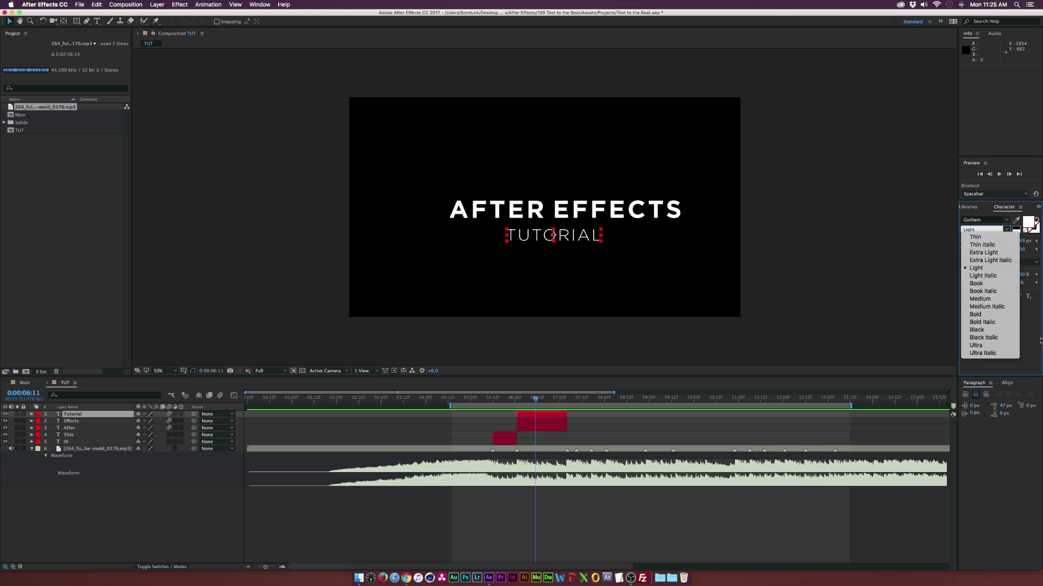
# - Add a new text layer reading Create at the third marker, 0:00:07:04
pyautogui.moveTo(541, 399); pyautogui.dragTo(566, 397)
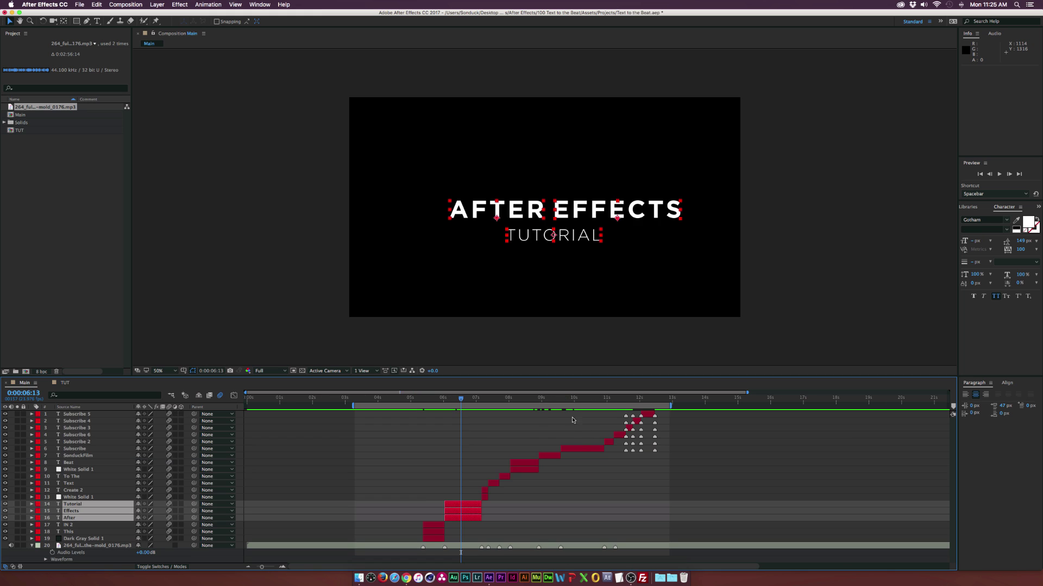
pyautogui.moveTo(477, 398)
pyautogui.mouseDown()
pyautogui.moveTo(529, 398)
pyautogui.moveTo(482, 399)
pyautogui.mouseUp()
pyautogui.click(64, 383)
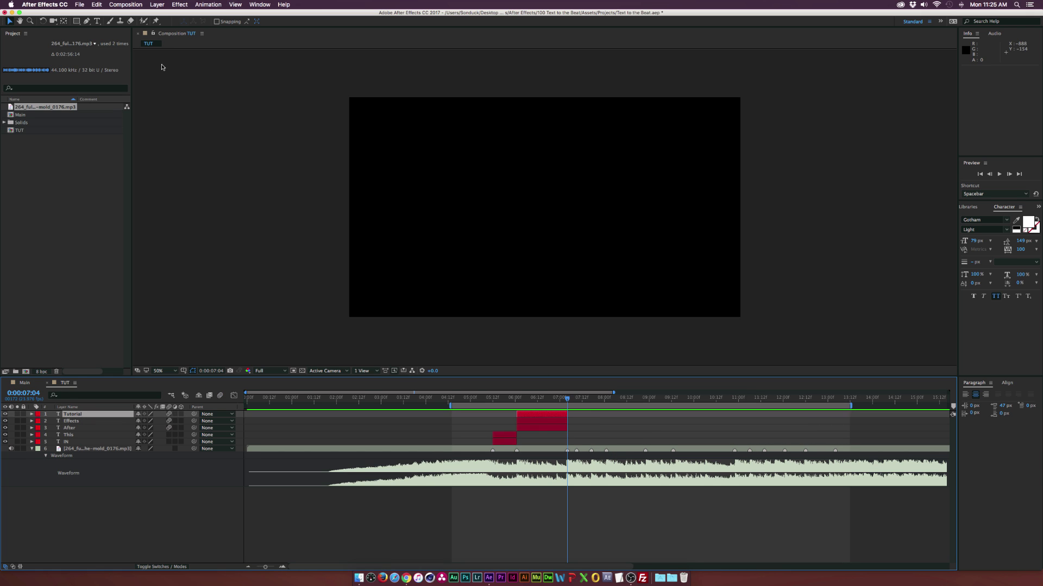
pyautogui.click(98, 21)
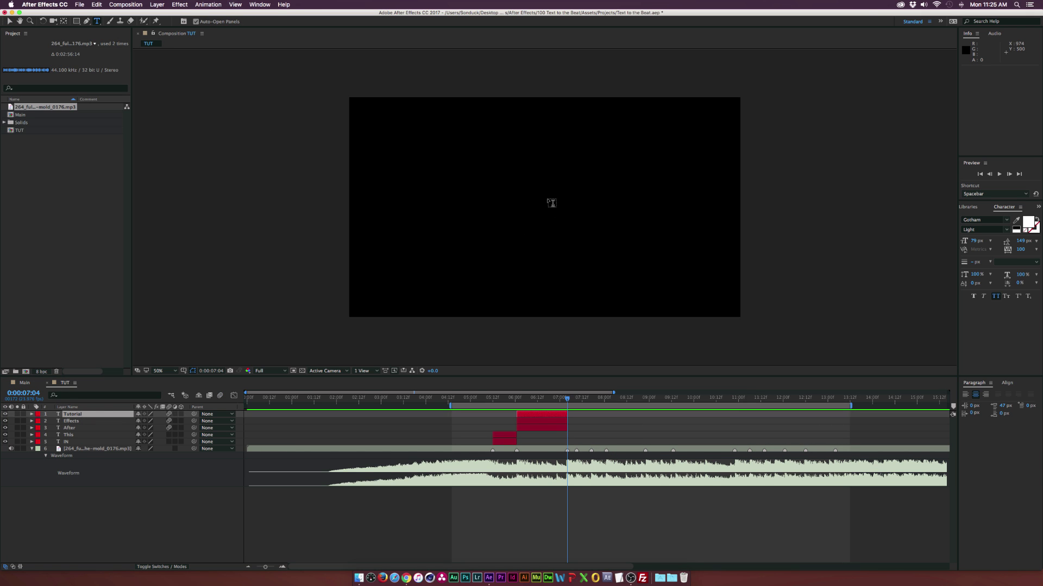
pyautogui.click(551, 202)
pyautogui.write('Create')
# - Format the Create text in Gotham Bold at 157 px
pyautogui.press('super+a')
pyautogui.click(1006, 229)
pyautogui.click(971, 315)
pyautogui.moveTo(977, 240); pyautogui.dragTo(1009, 240)
# - Centre the Create text horizontally and vertically in the composition
pyautogui.click(9, 21)
pyautogui.click(1007, 383)
pyautogui.click(982, 403)
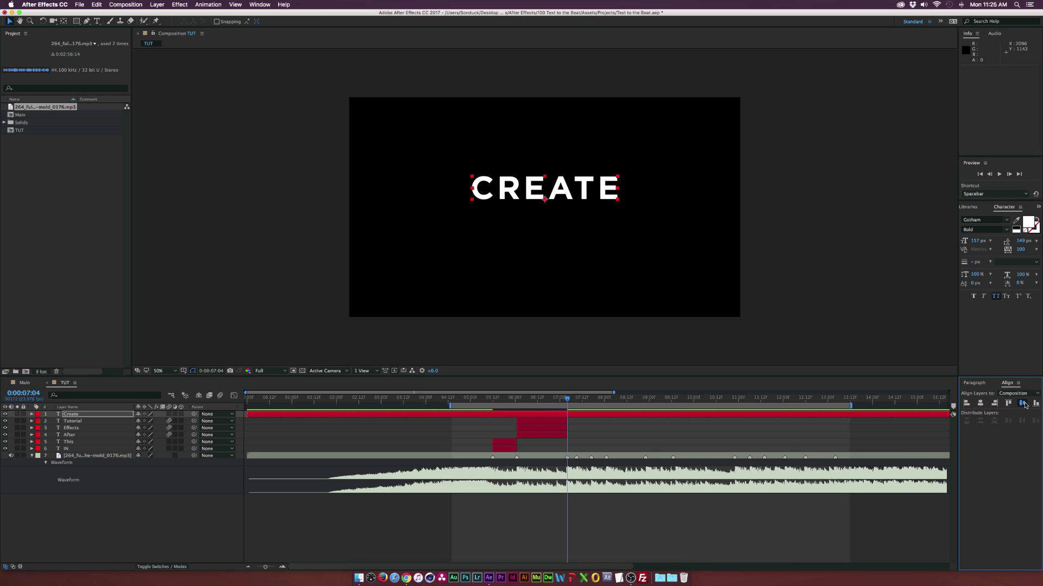
pyautogui.click(1022, 404)
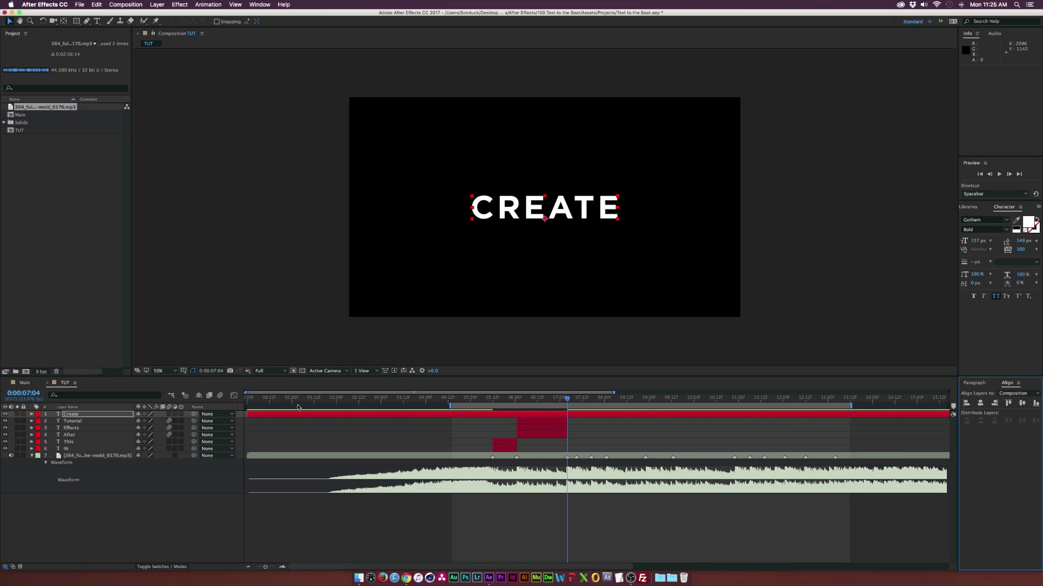
# - Trim the Create layer to start at 0:00:07:04 and go to the next marker at 0:00:07:09
pyautogui.moveTo(247, 414); pyautogui.dragTo(577, 401)
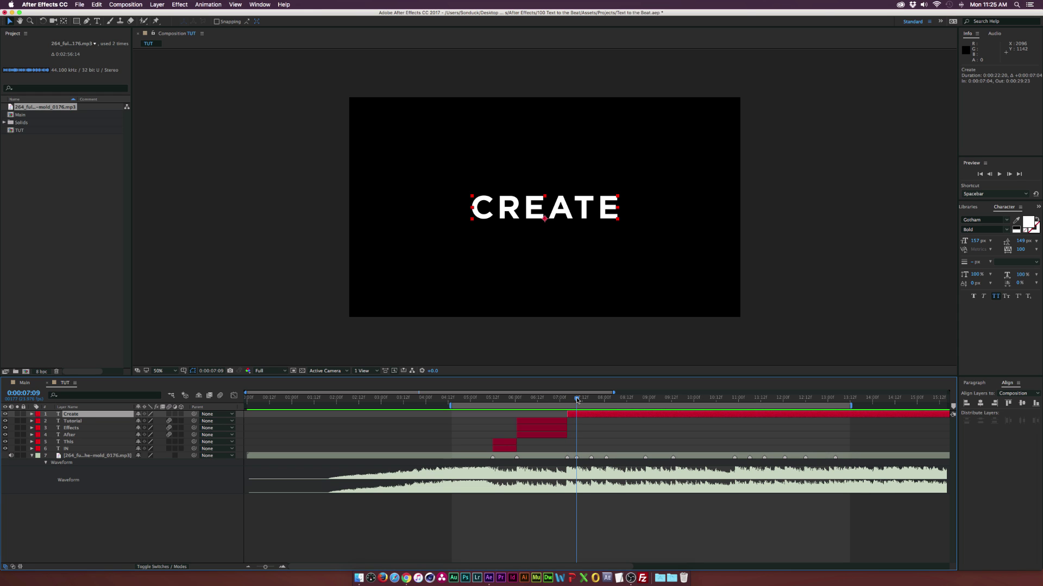
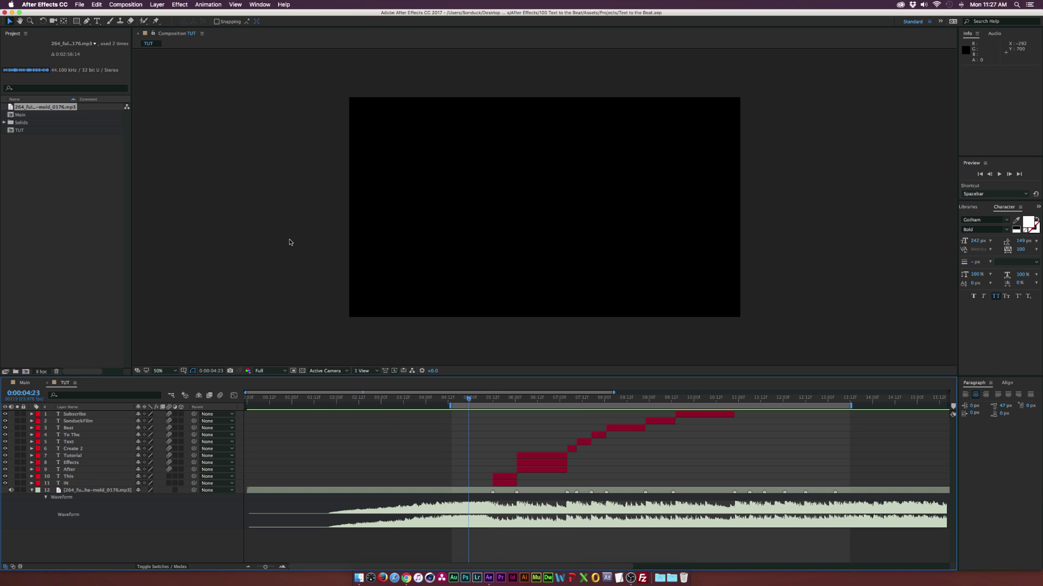
# - Play back the TUT composition to review how the text layers match the music
pyautogui.press('space')
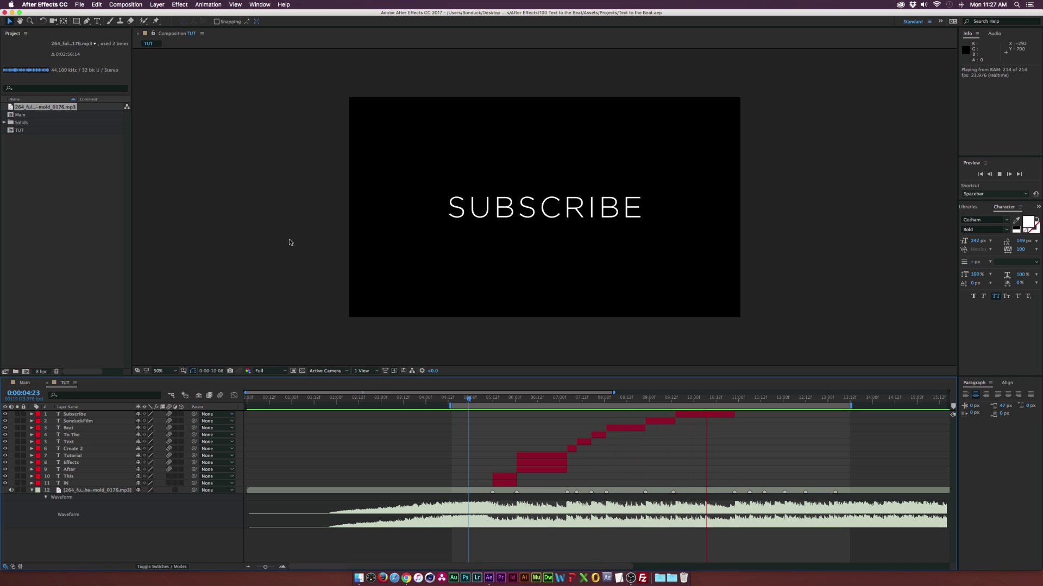
pyautogui.press('space')
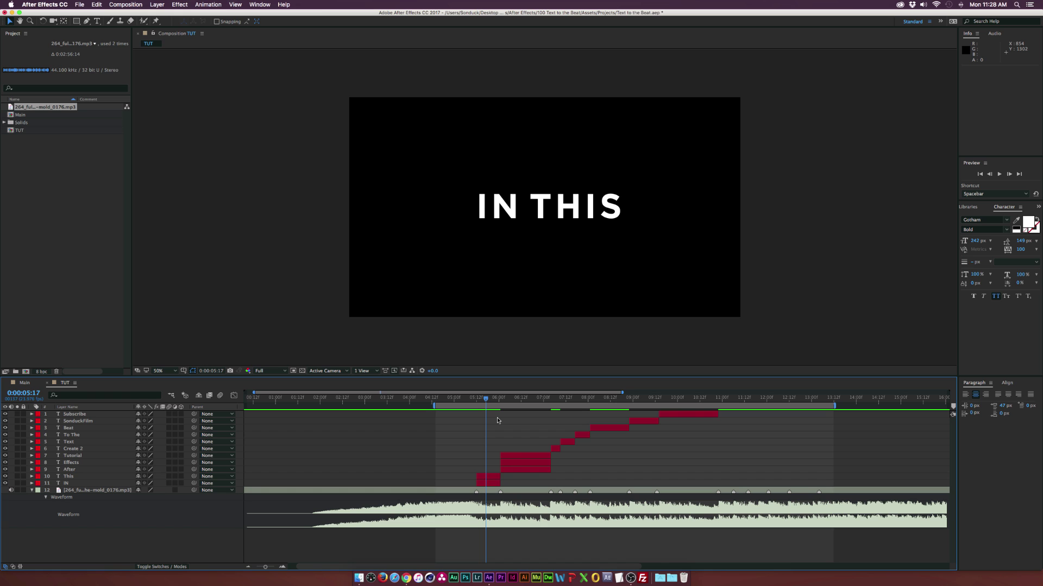
# - Add Position keyframes to the IN and This layers at their start, 0:00:05:12
pyautogui.press('=')
pyautogui.press('=')
pyautogui.moveTo(485, 400); pyautogui.dragTo(449, 400)
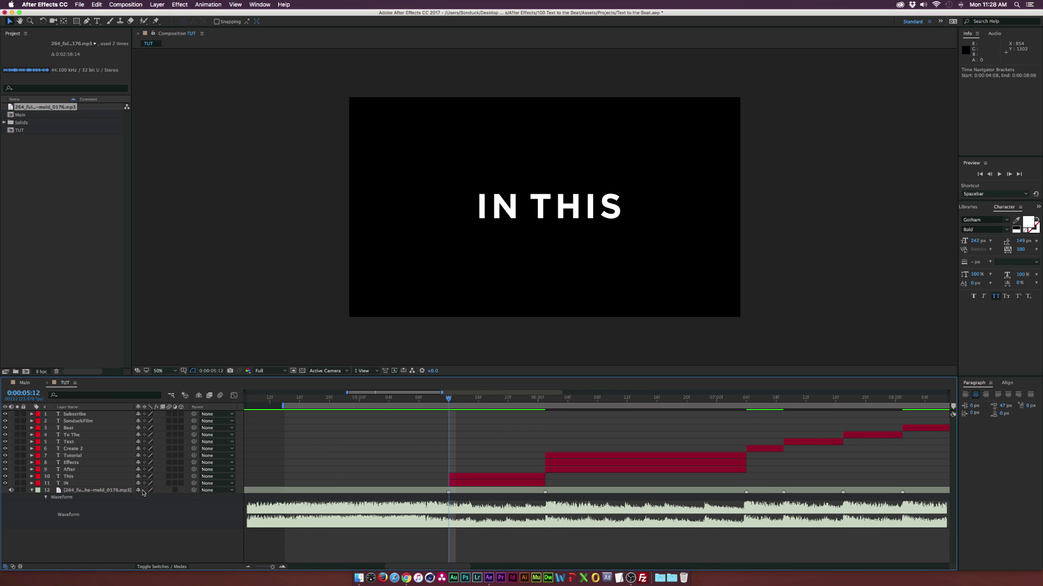
pyautogui.click(68, 483)
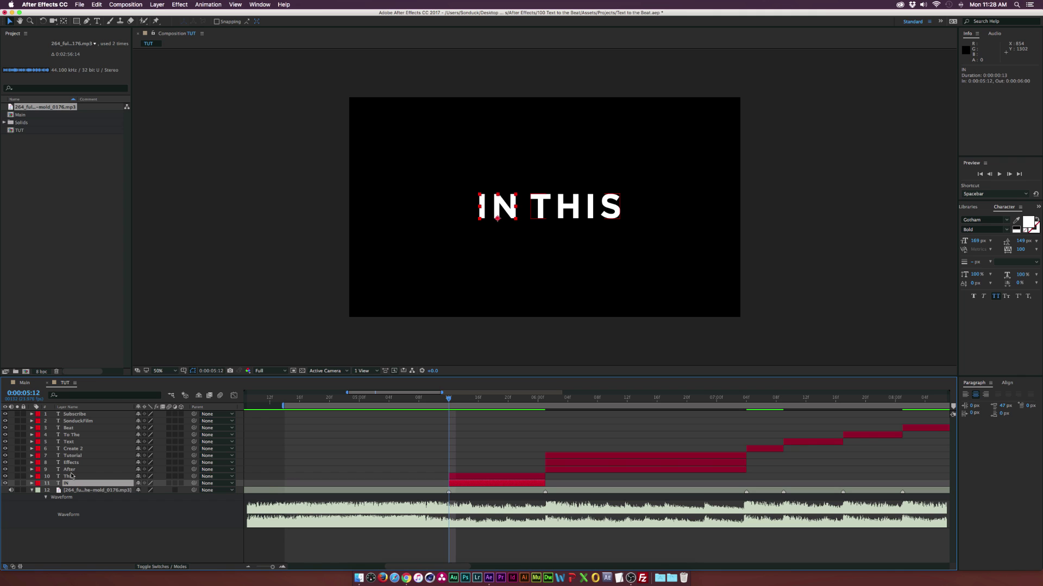
pyautogui.keyDown('shift'); pyautogui.click(68, 477); pyautogui.keyUp('shift')
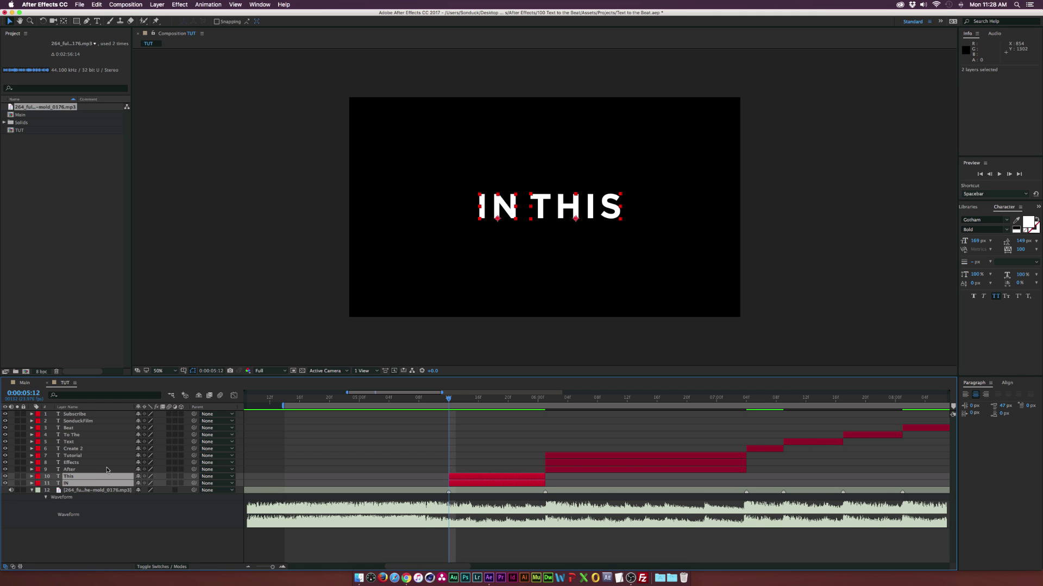
pyautogui.press('p')
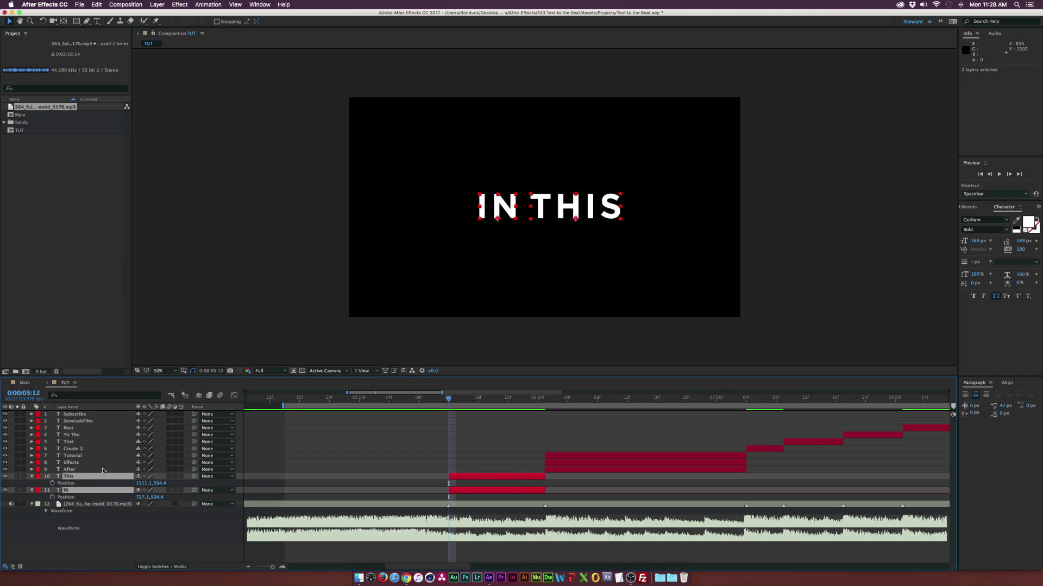
pyautogui.click(52, 483)
pyautogui.click(450, 486)
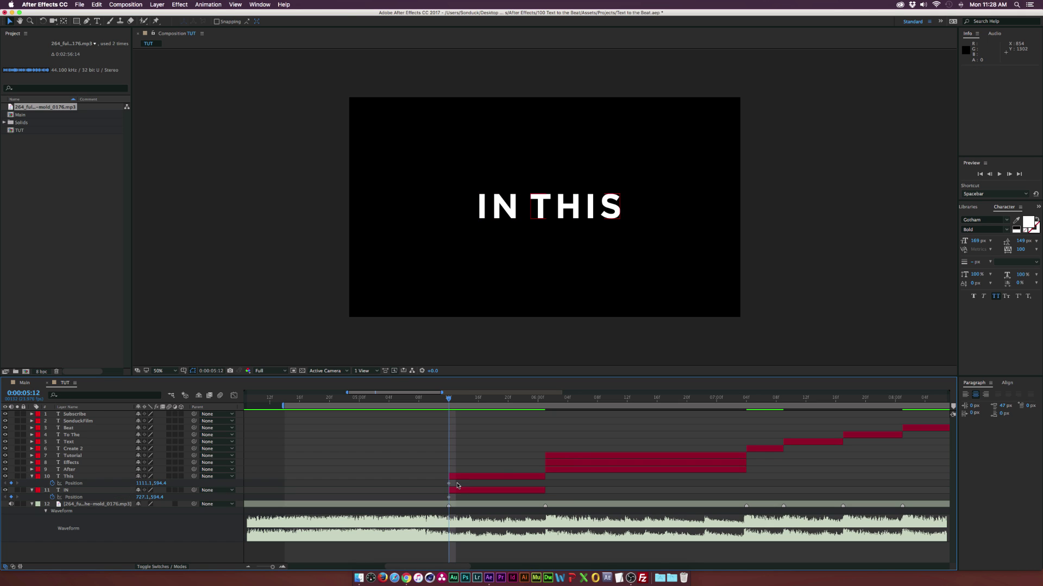
# - Move the Position keyframes to 0:00:05:17 and set starting positions of 1111.1, 754.4 for This and 727.1, 410.4 for IN
pyautogui.moveTo(460, 483); pyautogui.dragTo(486, 486)
pyautogui.click(474, 437)
pyautogui.moveTo(161, 484)
pyautogui.mouseDown()
pyautogui.moveTo(170, 483)
pyautogui.moveTo(149, 496)
pyautogui.mouseUp()
pyautogui.click(416, 436)
# - Ease the ending Position keyframes of the IN and This layers and preview the motion
pyautogui.press('space')
pyautogui.moveTo(492, 482); pyautogui.dragTo(479, 504)
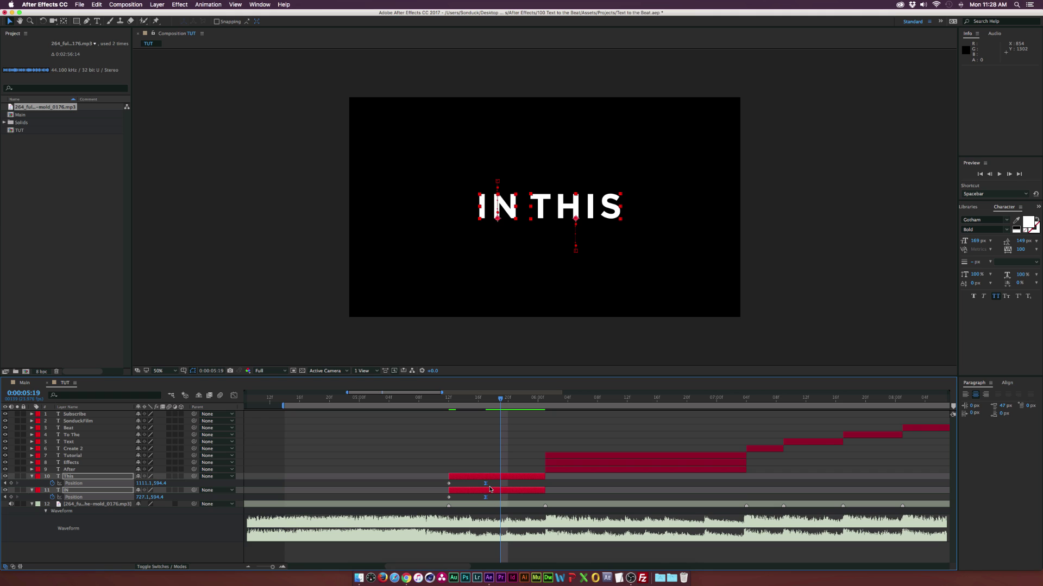
pyautogui.click(416, 399)
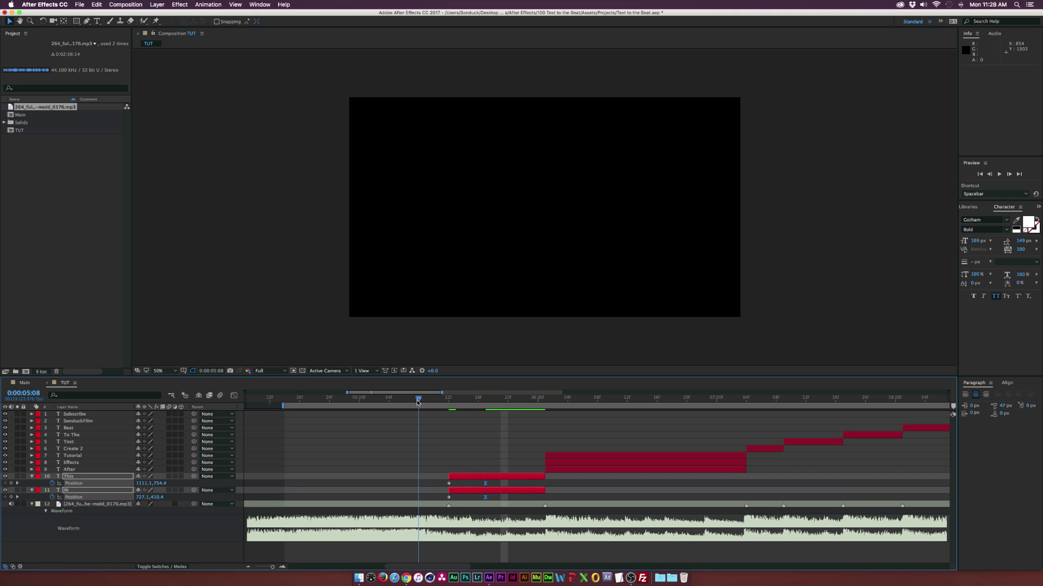
pyautogui.click(367, 399)
pyautogui.press('space')
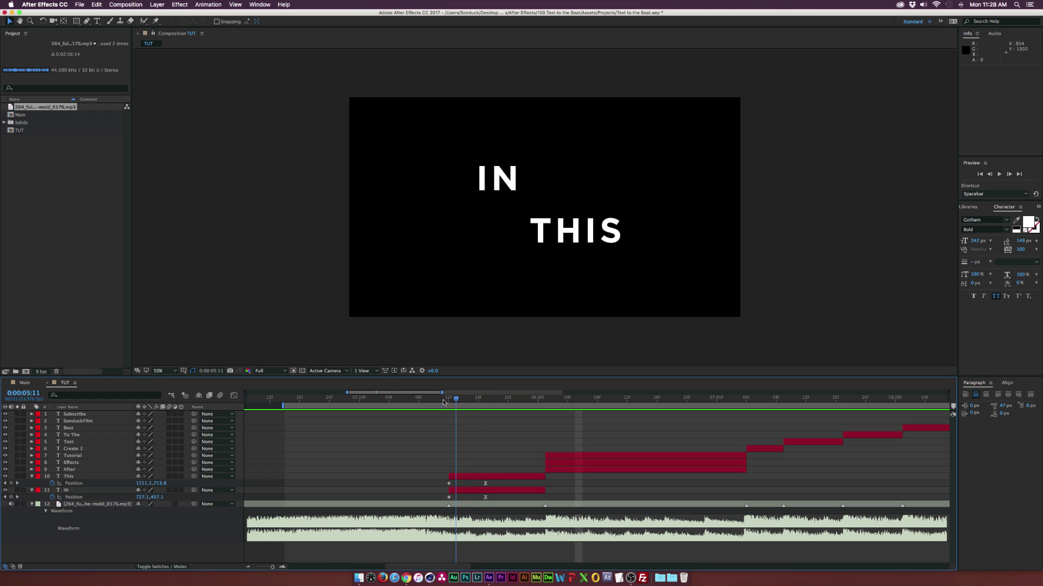
# - Add Scale keyframes to the After and Effects layers at 0:00:06:01
pyautogui.click(508, 402)
pyautogui.moveTo(510, 404); pyautogui.dragTo(545, 408)
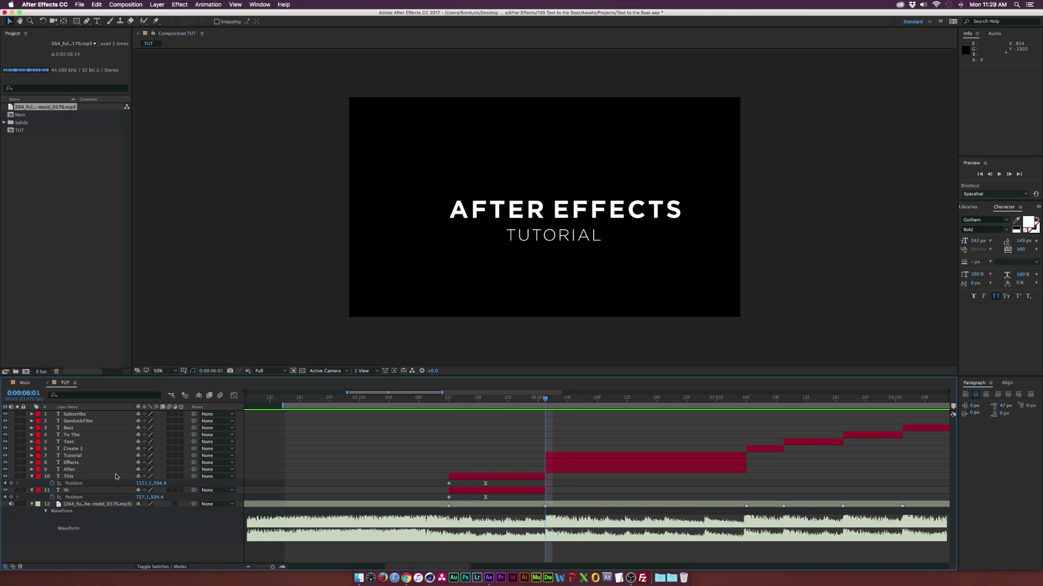
pyautogui.press('u')
pyautogui.click(555, 456)
pyautogui.keyDown('shift'); pyautogui.click(554, 462); pyautogui.keyUp('shift')
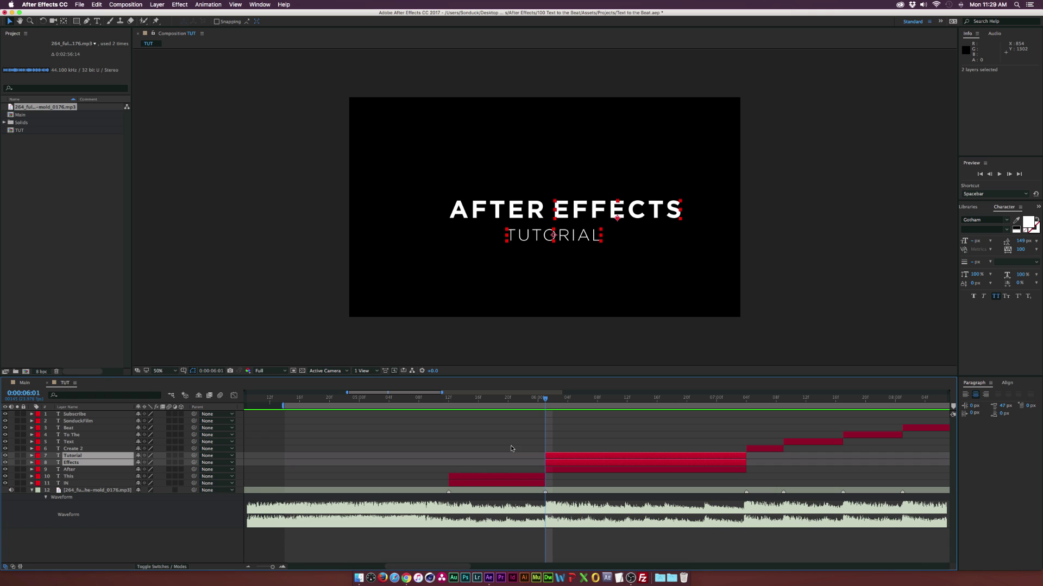
pyautogui.click(325, 451)
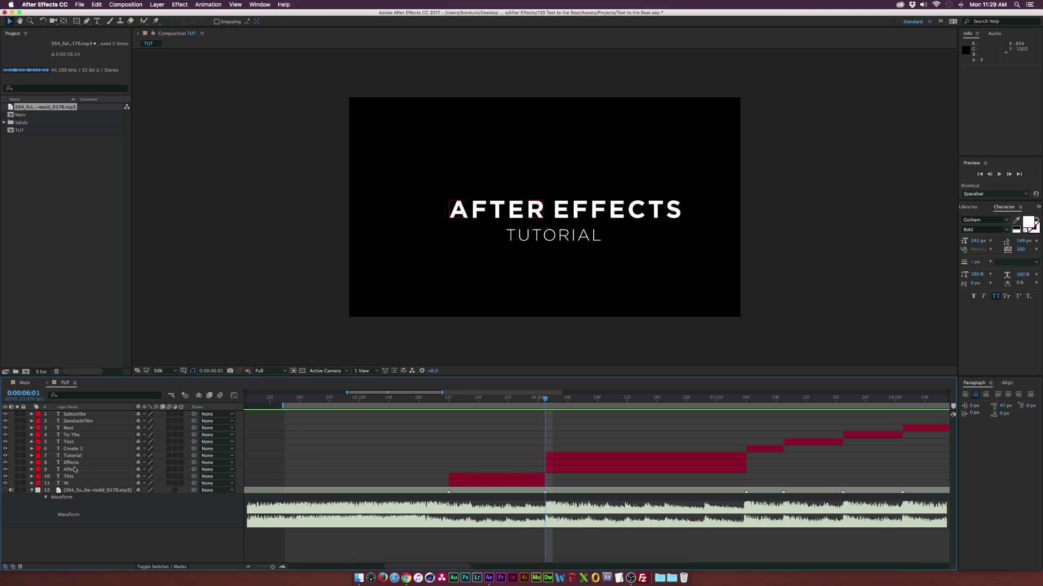
pyautogui.click(73, 463)
pyautogui.keyDown('shift'); pyautogui.click(73, 470); pyautogui.keyUp('shift')
pyautogui.press('s')
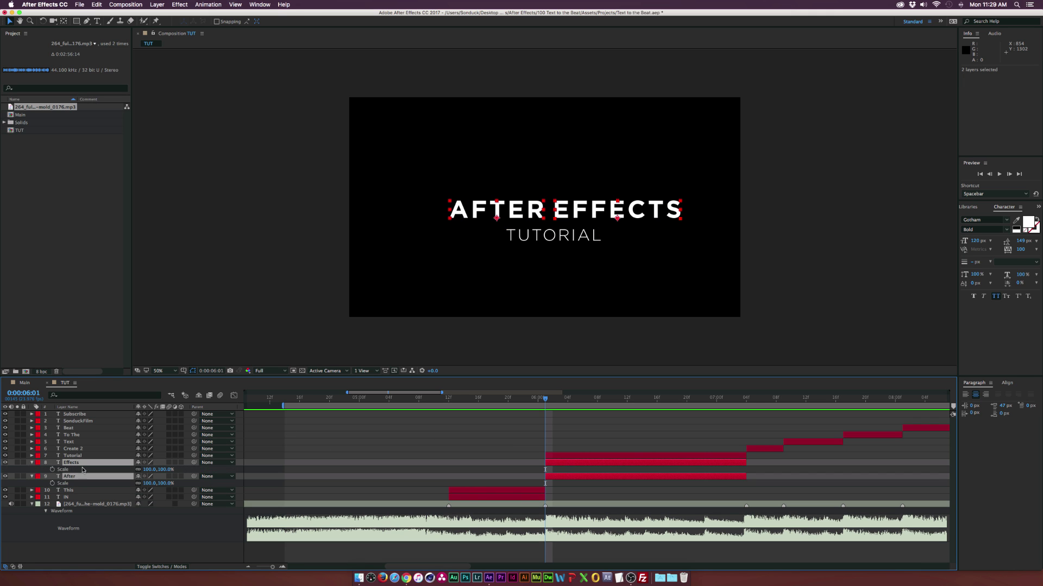
pyautogui.click(53, 469)
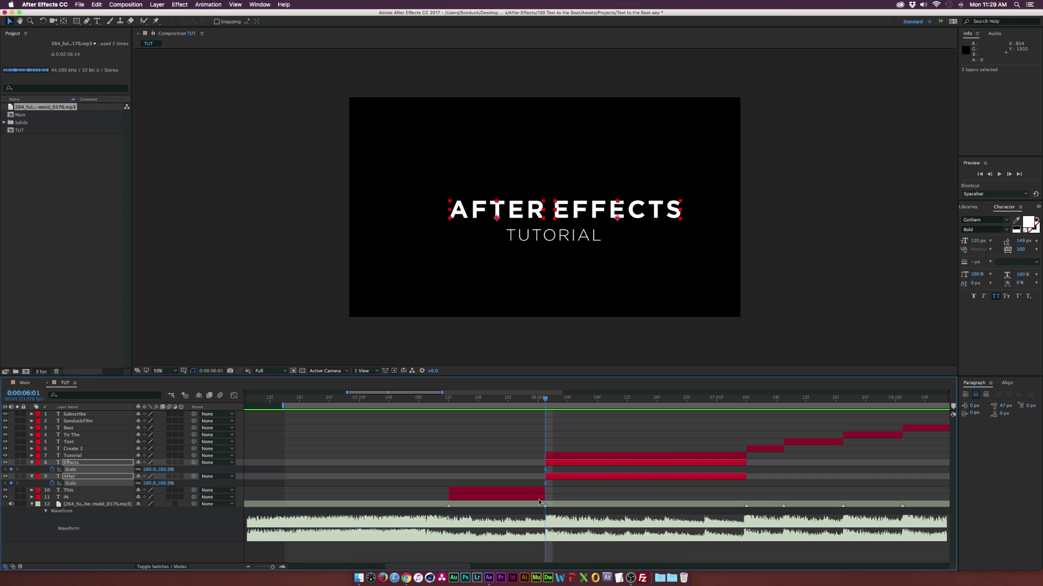
# - Animate After from 150% and Effects from 72% scale at 0:00:06:01 to 100%, with eased end keyframes at 0:00:06:09
pyautogui.moveTo(546, 471); pyautogui.dragTo(591, 474)
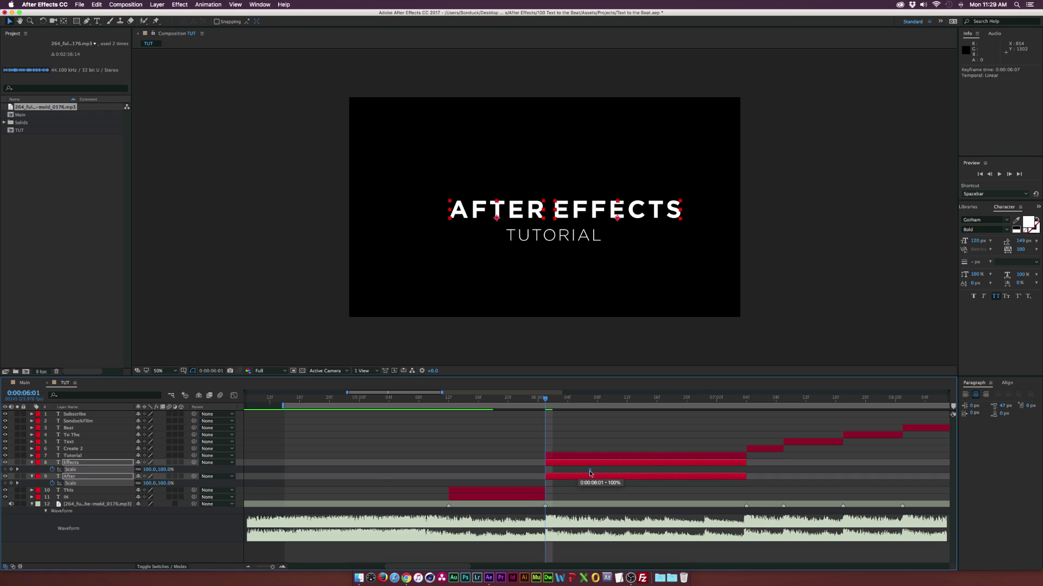
pyautogui.click(389, 464)
pyautogui.moveTo(149, 474); pyautogui.dragTo(172, 483)
pyautogui.click(515, 453)
pyautogui.moveTo(549, 398)
pyautogui.mouseDown()
pyautogui.moveTo(600, 400)
pyautogui.moveTo(590, 400)
pyautogui.mouseUp()
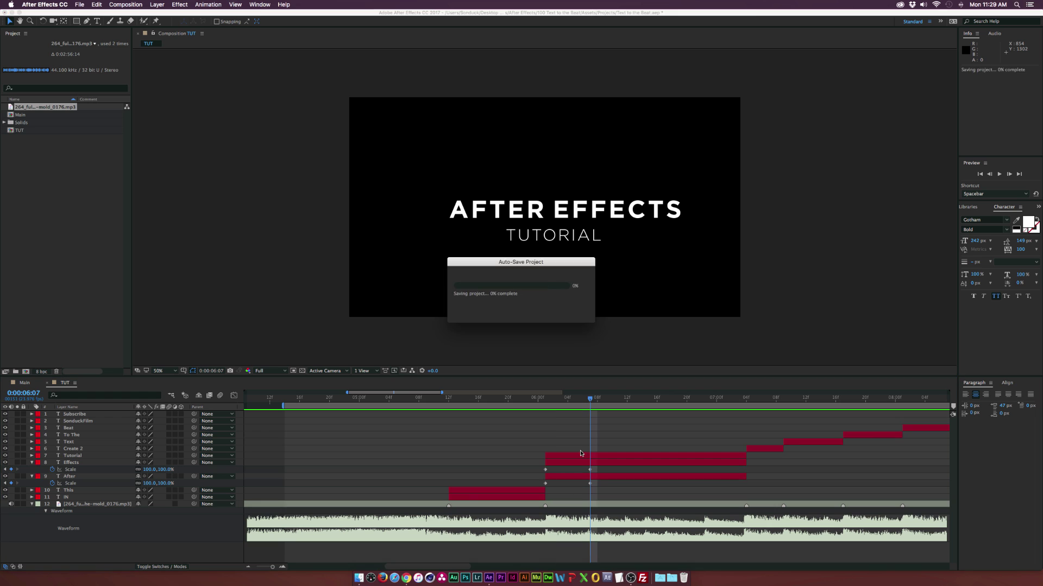
pyautogui.moveTo(576, 469)
pyautogui.mouseDown()
pyautogui.moveTo(593, 485)
pyautogui.moveTo(604, 469)
pyautogui.mouseUp()
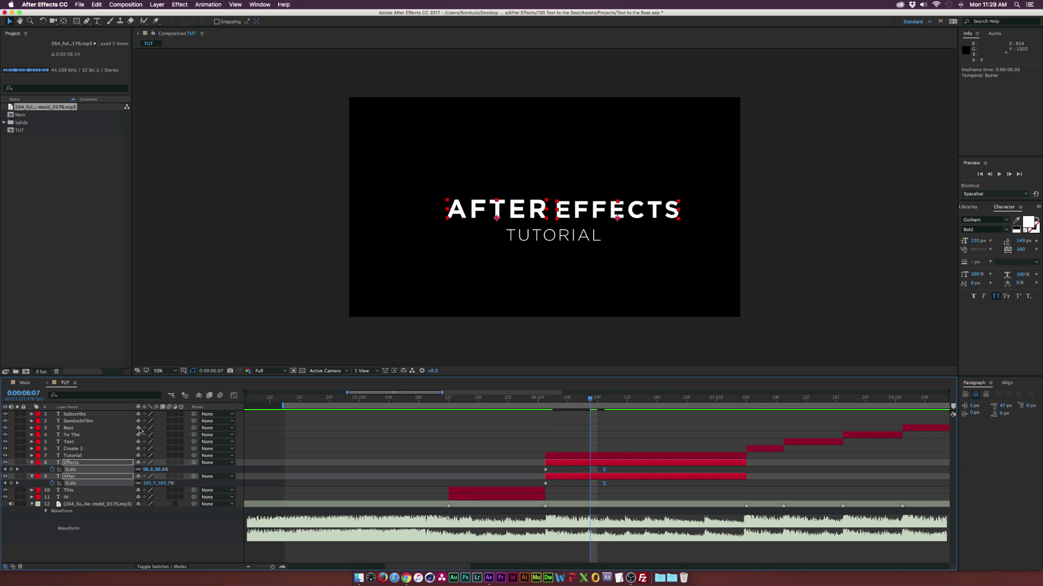
# - Add a Tracking text animator to the Tutorial layer
pyautogui.click(77, 456)
pyautogui.click(32, 456)
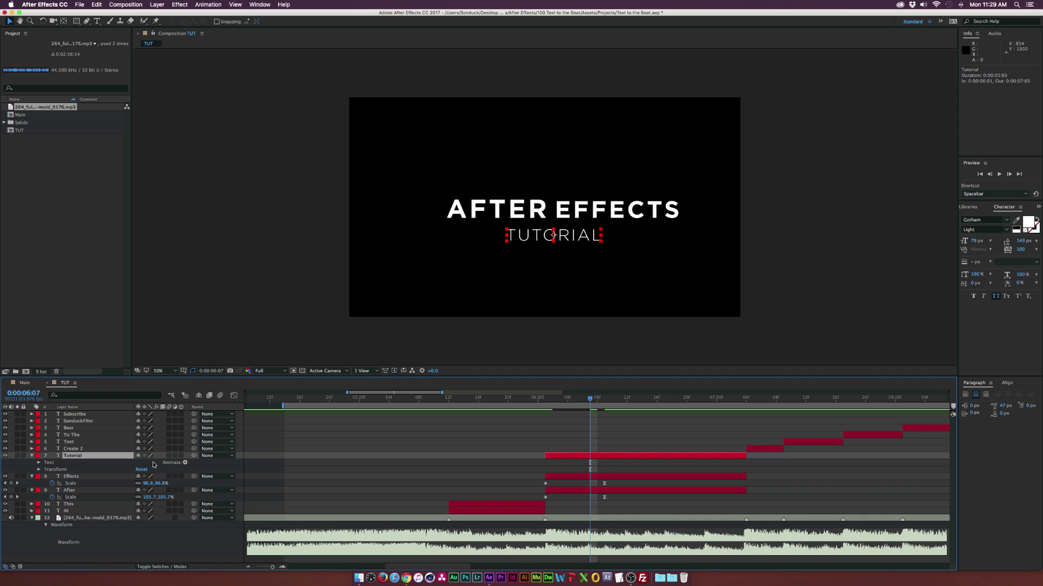
pyautogui.click(185, 463)
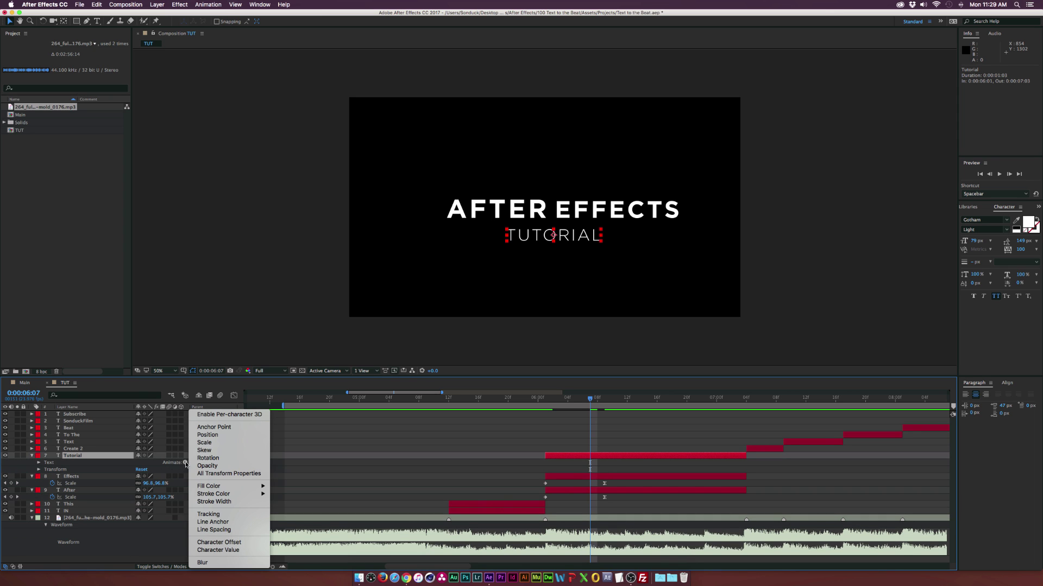
pyautogui.click(208, 515)
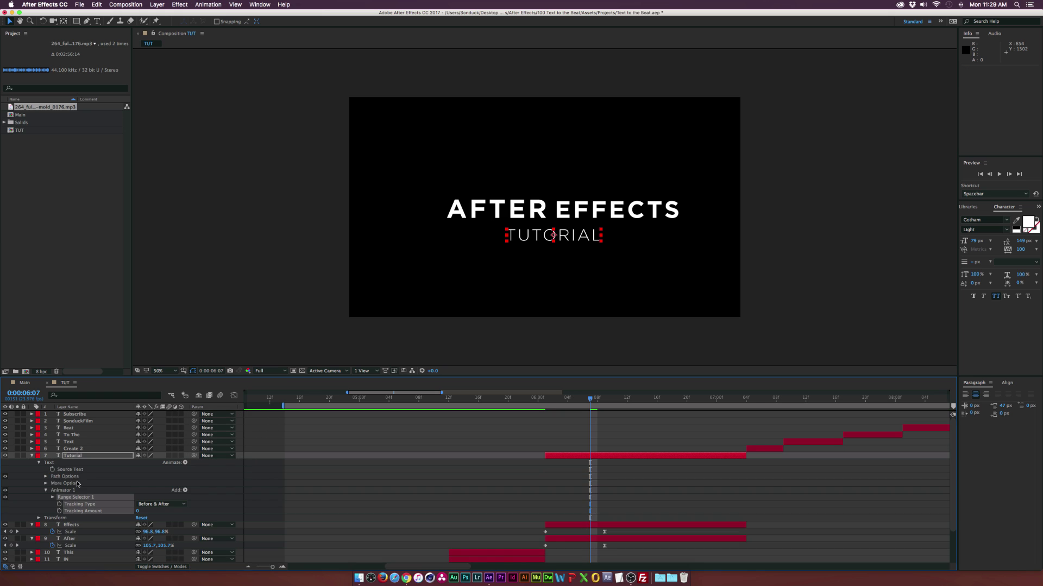
# - Animate the Tutorial layer's tracking amount from 58 at 0:00:06:01 to 0 at 0:00:06:13, easing the end keyframe
pyautogui.moveTo(559, 400); pyautogui.dragTo(545, 400)
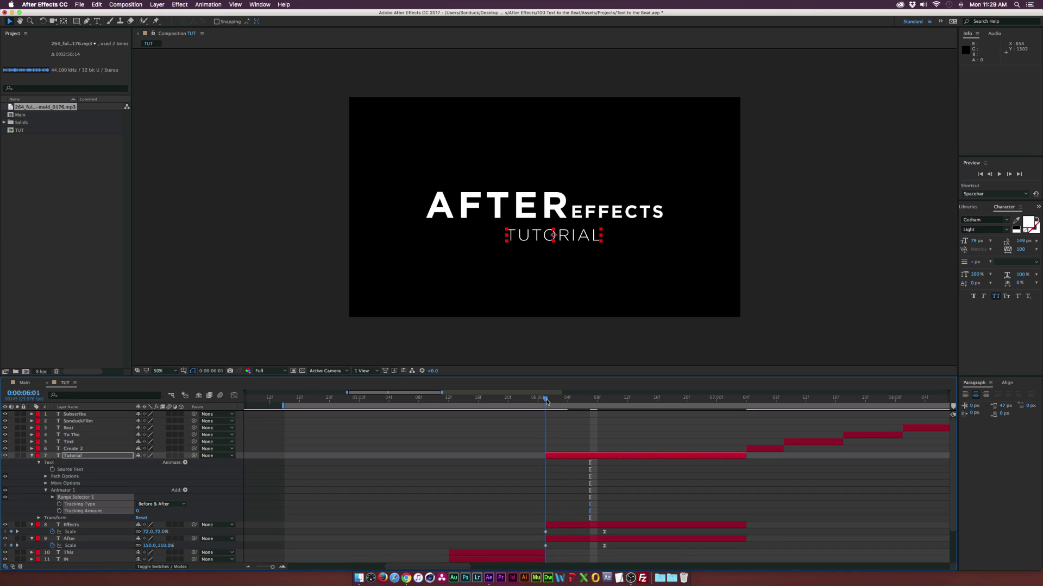
pyautogui.click(59, 511)
pyautogui.moveTo(546, 515); pyautogui.dragTo(636, 515)
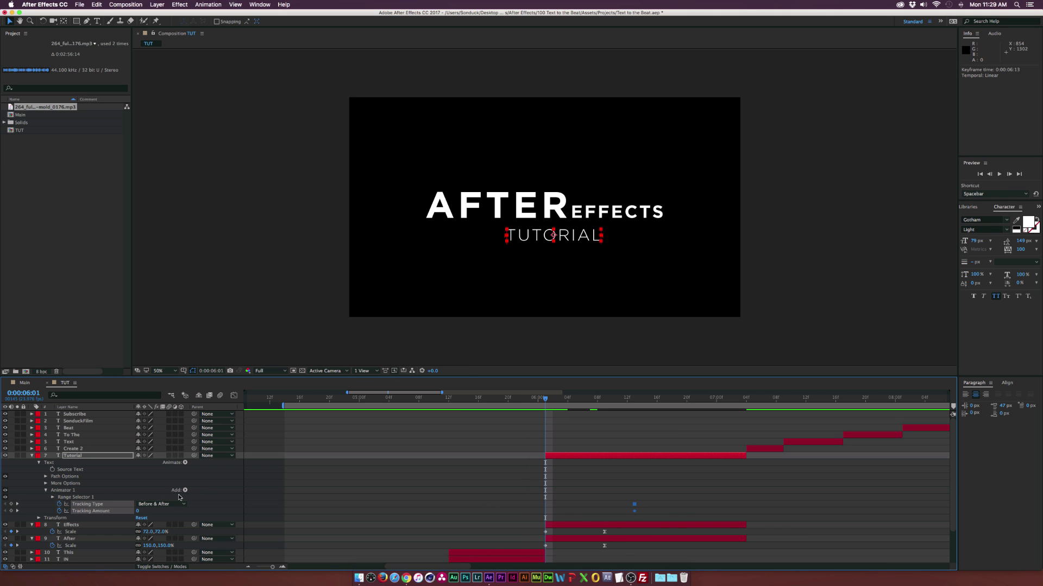
pyautogui.click(203, 488)
pyautogui.moveTo(138, 512); pyautogui.dragTo(165, 511)
pyautogui.click(611, 514)
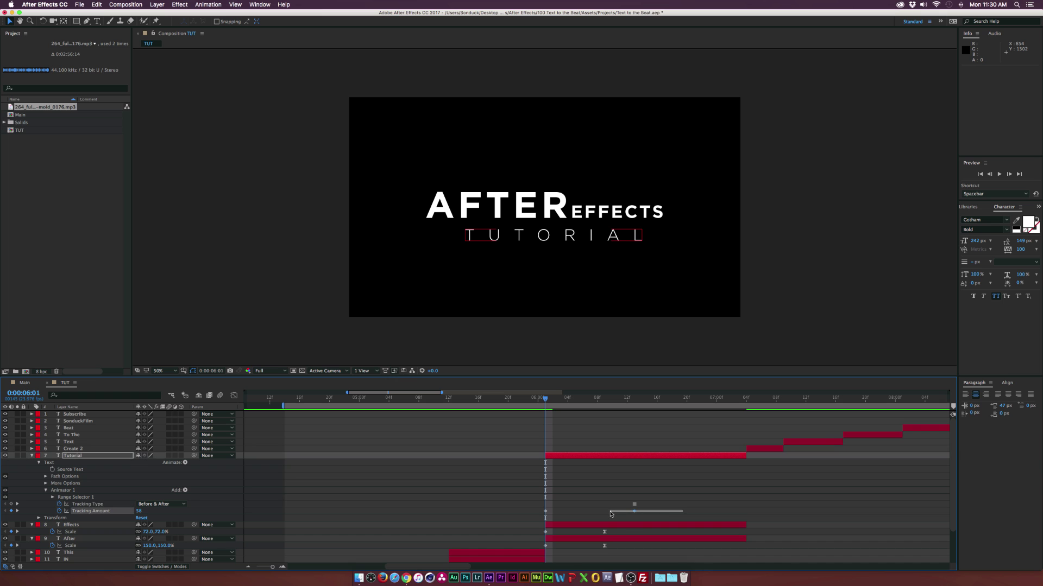
pyautogui.press('F9')
pyautogui.click(610, 494)
# - Create a white 1920 x 1080 px solid layer named Create BG
pyautogui.moveTo(547, 400); pyautogui.dragTo(749, 416)
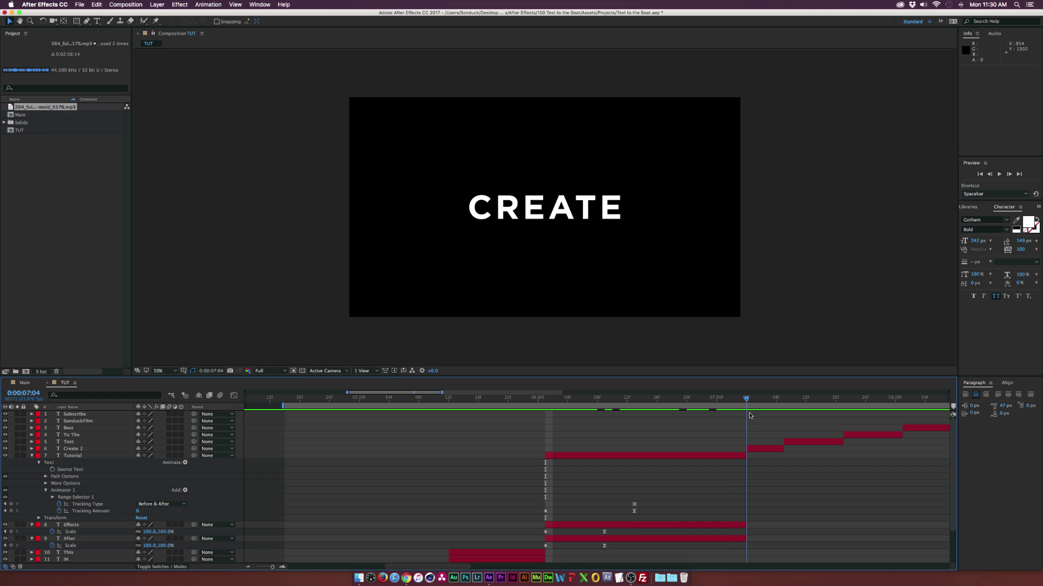
pyautogui.press('u')
pyautogui.press('u')
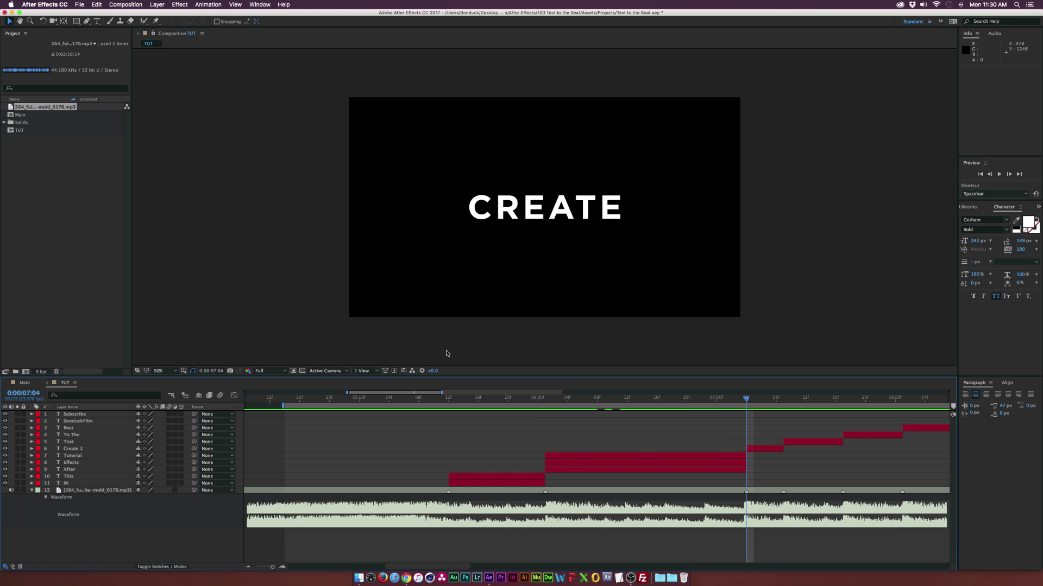
pyautogui.click(157, 5)
pyautogui.moveTo(163, 14)
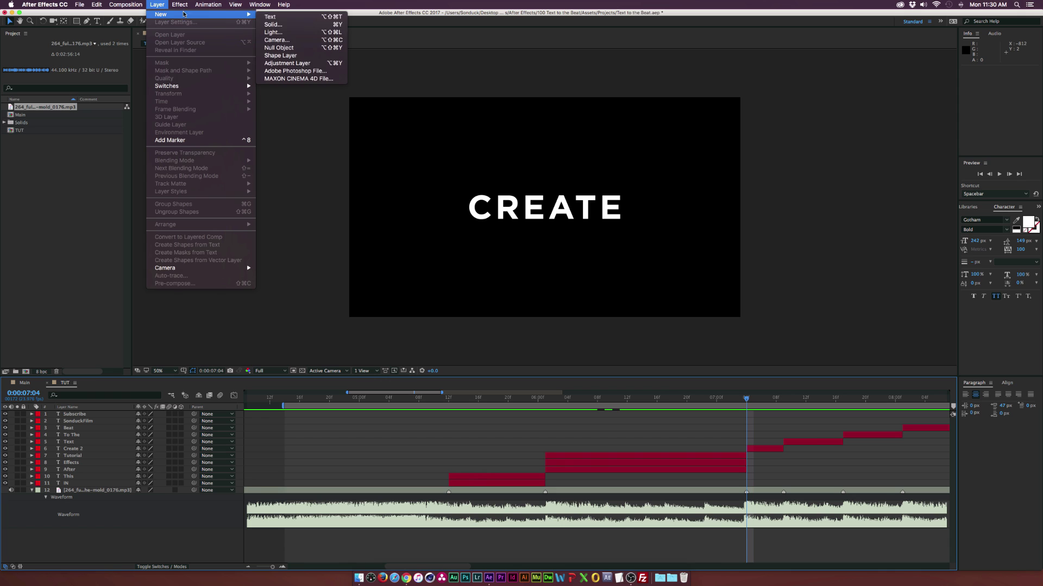
pyautogui.click(283, 25)
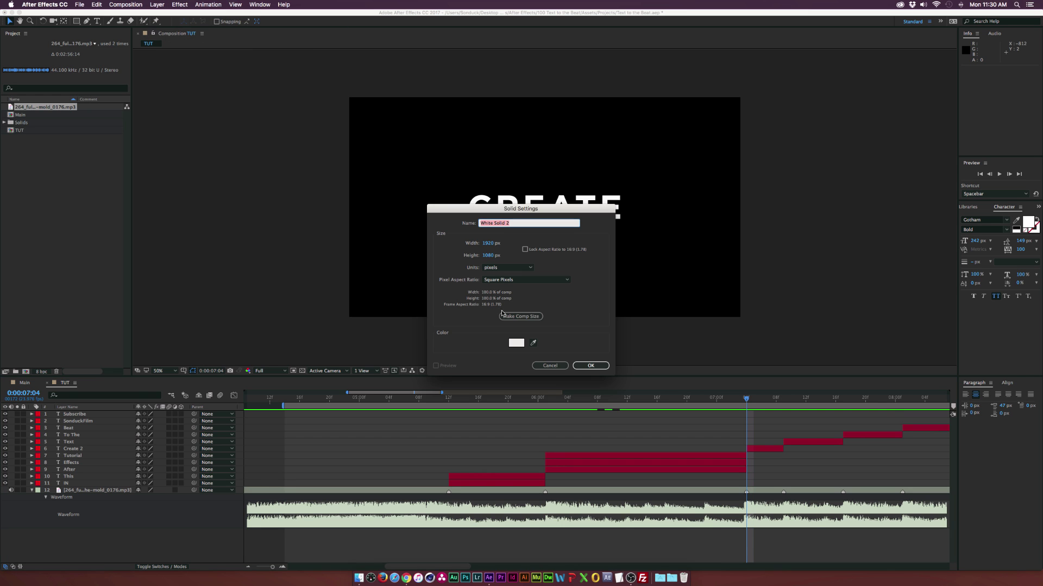
pyautogui.write('Create BG')
pyautogui.press('Return')
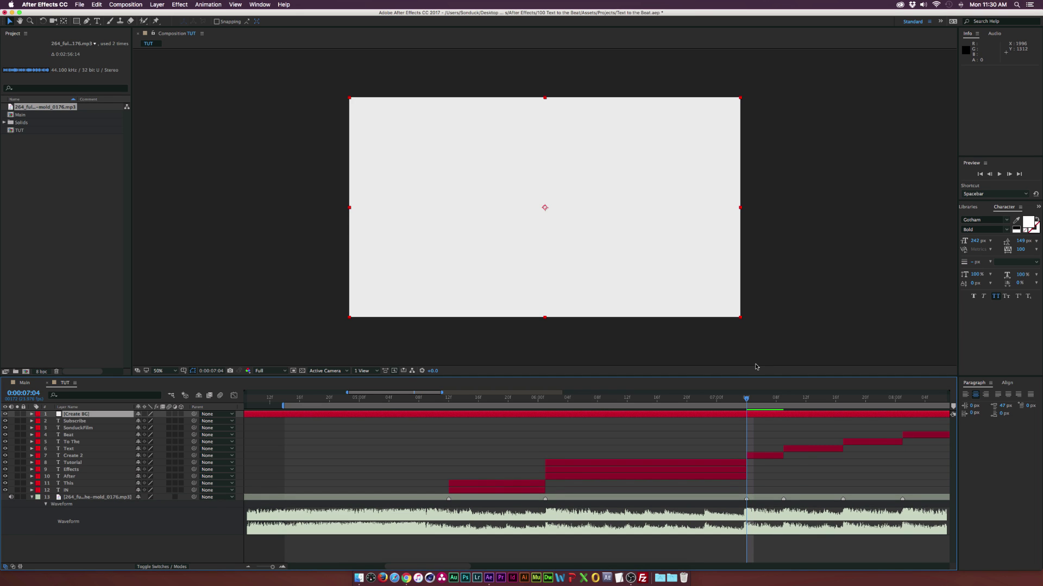
# - Trim the Create BG solid to run from 0:00:07:04 to 0:00:07:09 and place it directly beneath the Create 2 layer
pyautogui.hotkey('alt', '[')
pyautogui.moveTo(767, 399); pyautogui.dragTo(782, 400)
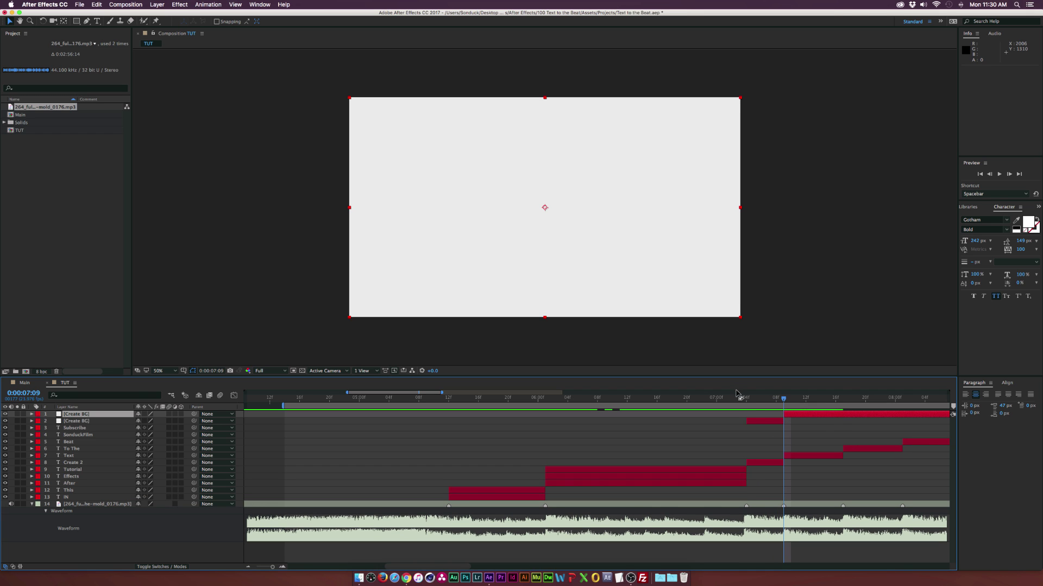
pyautogui.hotkey('alt', ']')
pyautogui.moveTo(72, 417); pyautogui.dragTo(74, 459)
# - Change the fill colour of the Create text to dark grey and check it against the white background
pyautogui.click(761, 399)
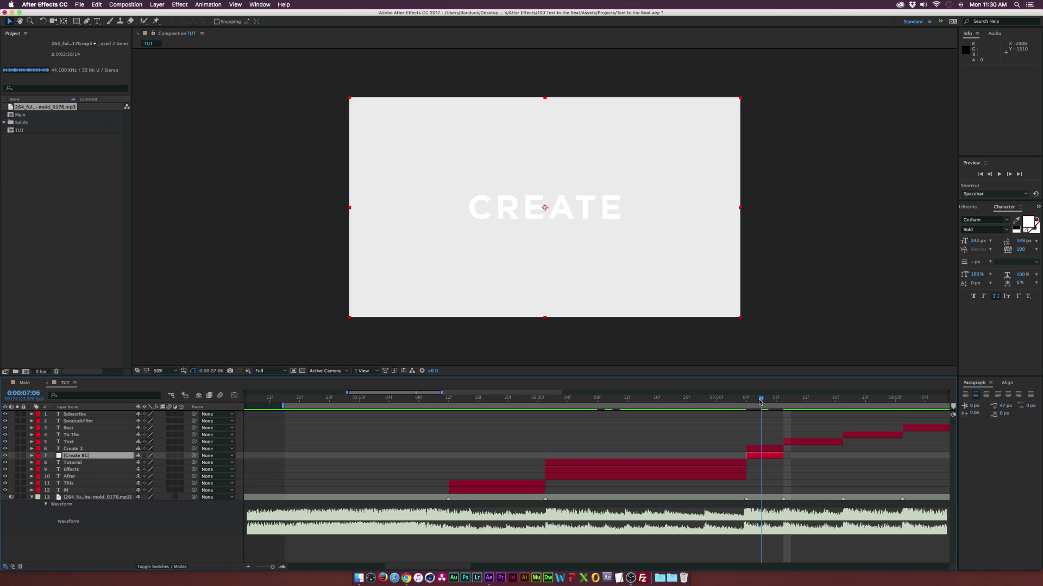
pyautogui.press('super+t')
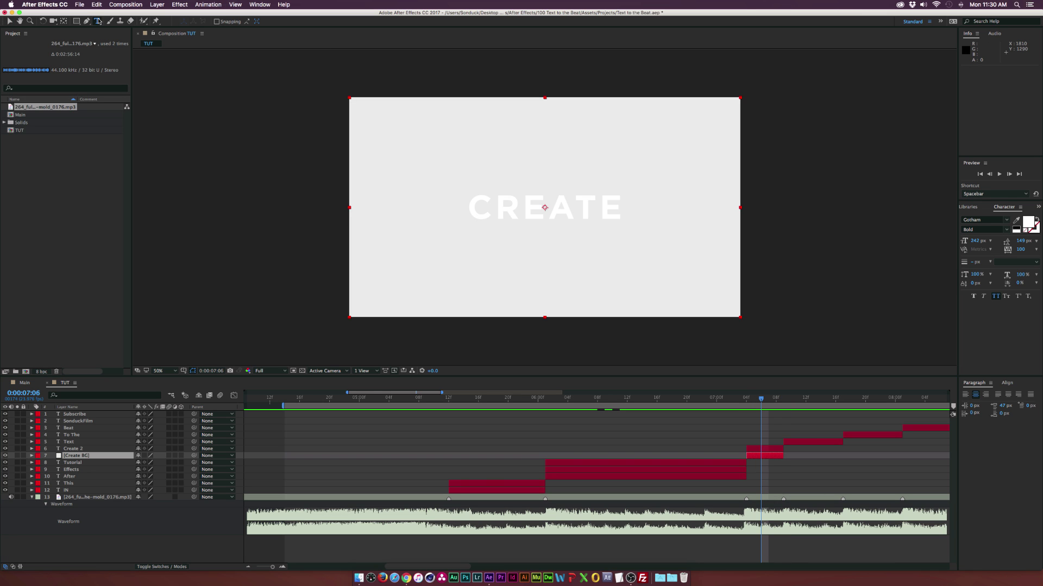
pyautogui.doubleClick(541, 209)
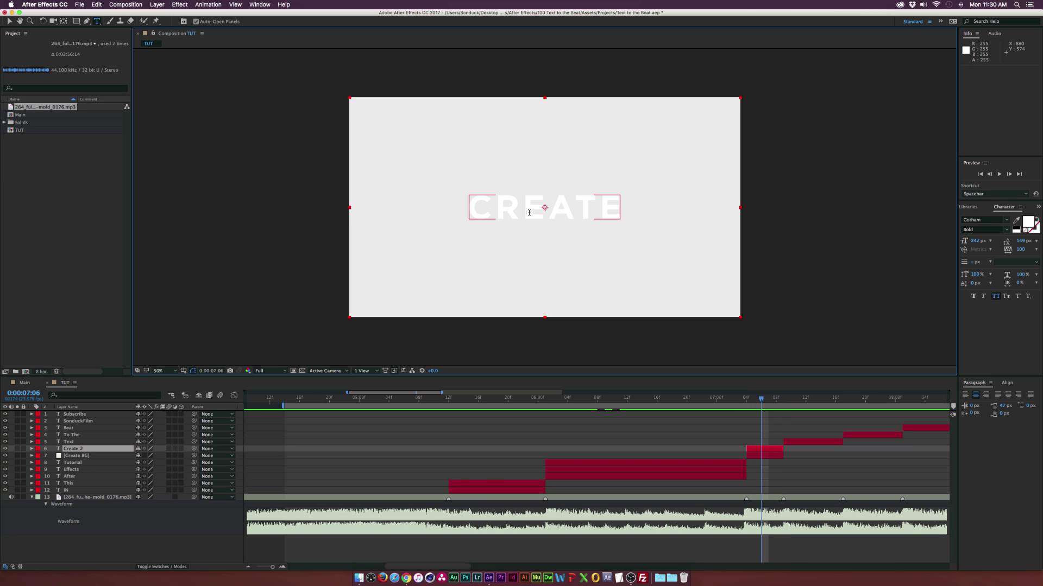
pyautogui.click(1028, 222)
pyautogui.moveTo(426, 333); pyautogui.dragTo(408, 332)
pyautogui.click(602, 244)
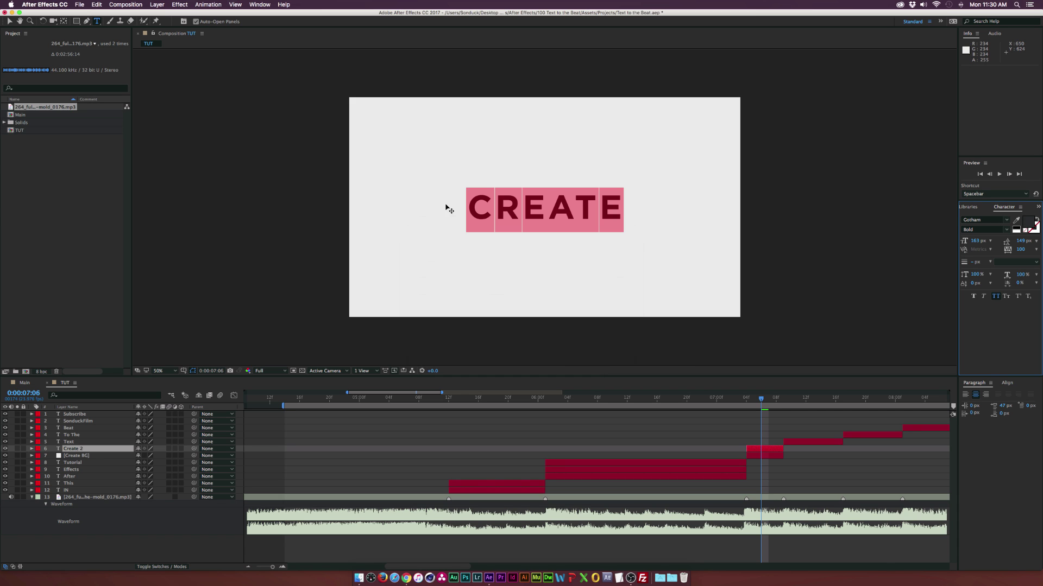
pyautogui.click(10, 22)
pyautogui.click(191, 198)
pyautogui.moveTo(762, 399)
pyautogui.mouseDown()
pyautogui.moveTo(723, 400)
pyautogui.moveTo(768, 401)
pyautogui.mouseUp()
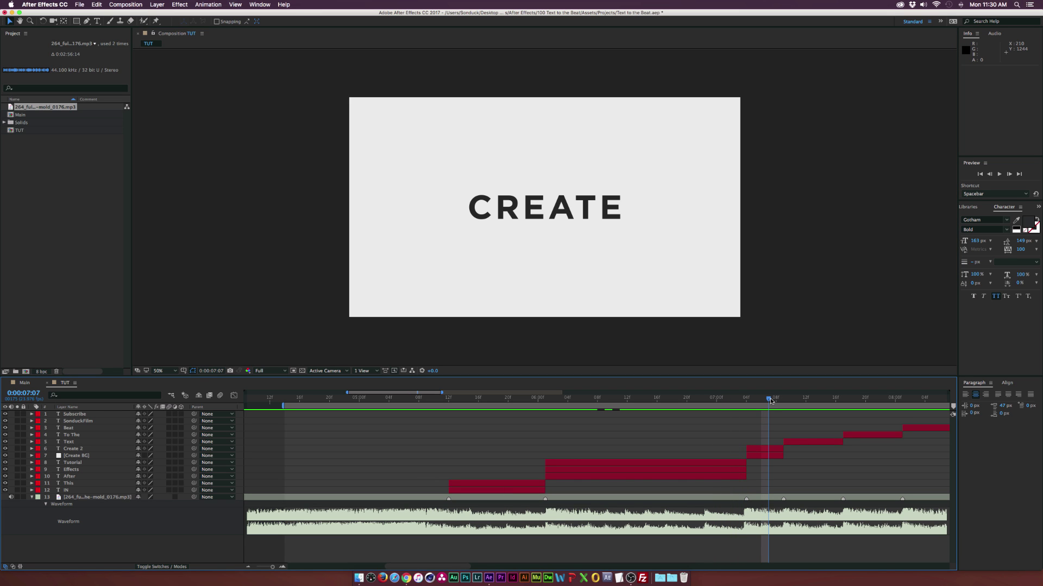
# - Duplicate the Create BG solid, place it directly beneath the Beat layer and make it run from 0:00:08:01 to 0:00:08:21
pyautogui.moveTo(772, 400); pyautogui.dragTo(791, 401)
pyautogui.moveTo(701, 401); pyautogui.dragTo(774, 412)
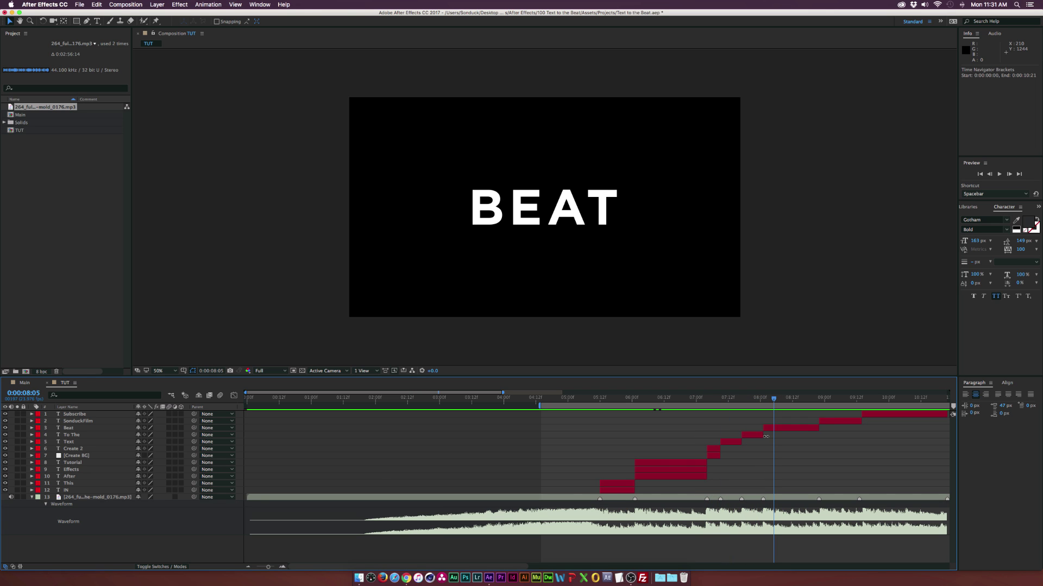
pyautogui.click(91, 459)
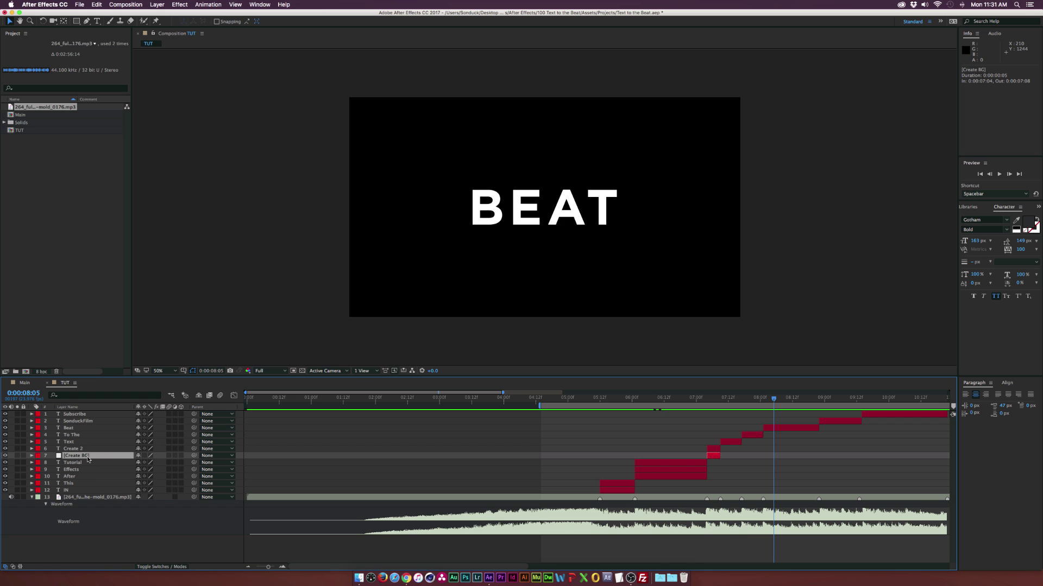
pyautogui.press('super+d')
pyautogui.moveTo(87, 459); pyautogui.dragTo(78, 435)
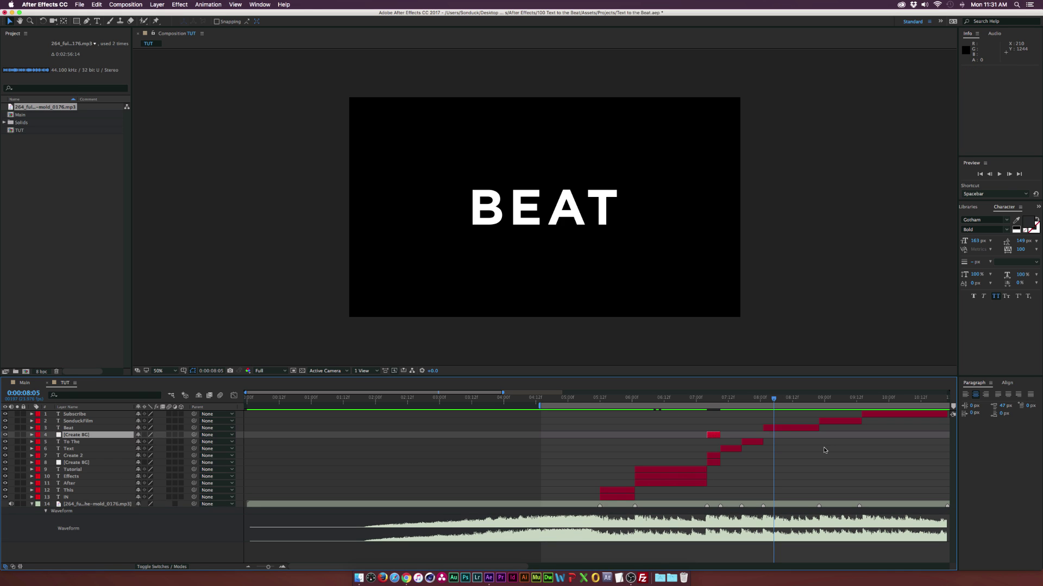
pyautogui.moveTo(715, 436); pyautogui.dragTo(818, 437)
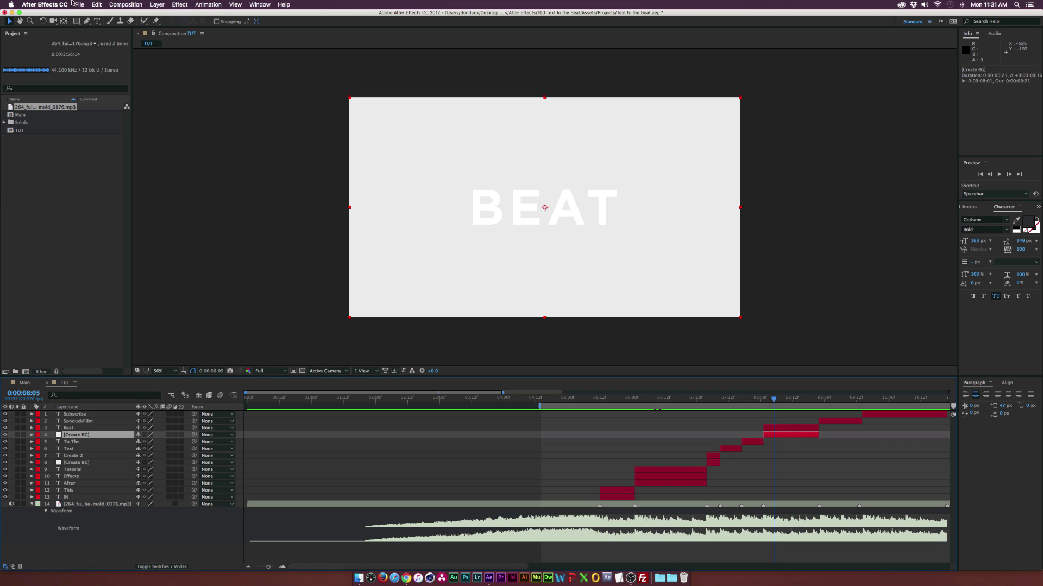
# - Change the fill colour of the BEAT text to dark grey 252525
pyautogui.click(93, 22)
pyautogui.doubleClick(540, 209)
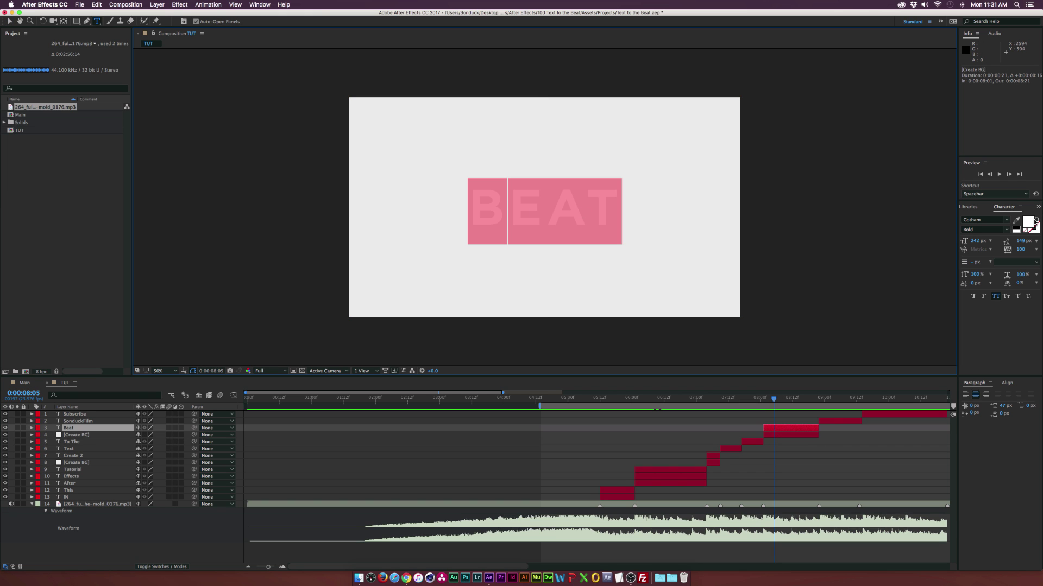
pyautogui.click(1032, 221)
pyautogui.moveTo(434, 327); pyautogui.dragTo(406, 328)
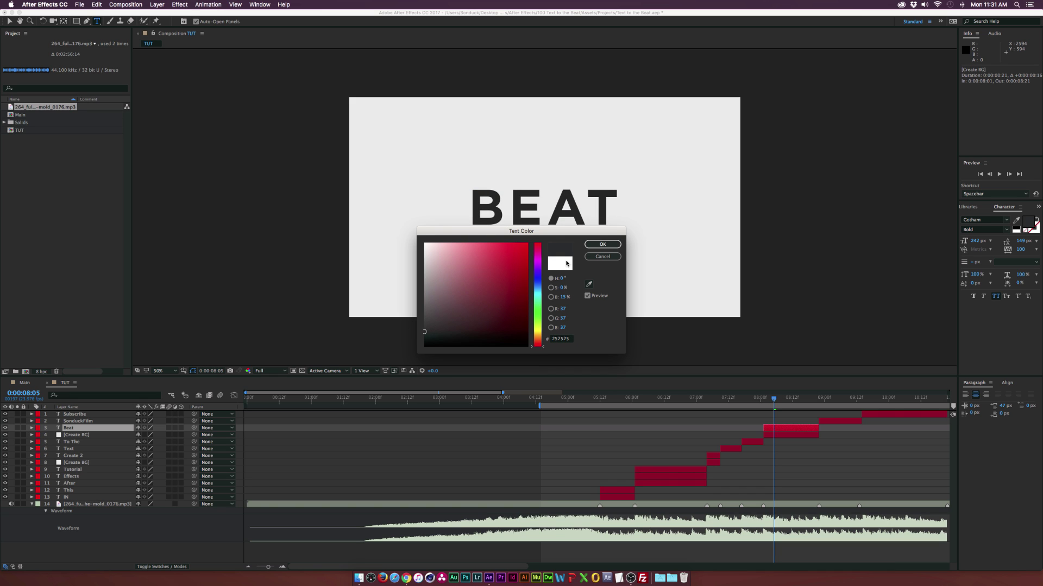
pyautogui.click(602, 245)
pyautogui.click(7, 23)
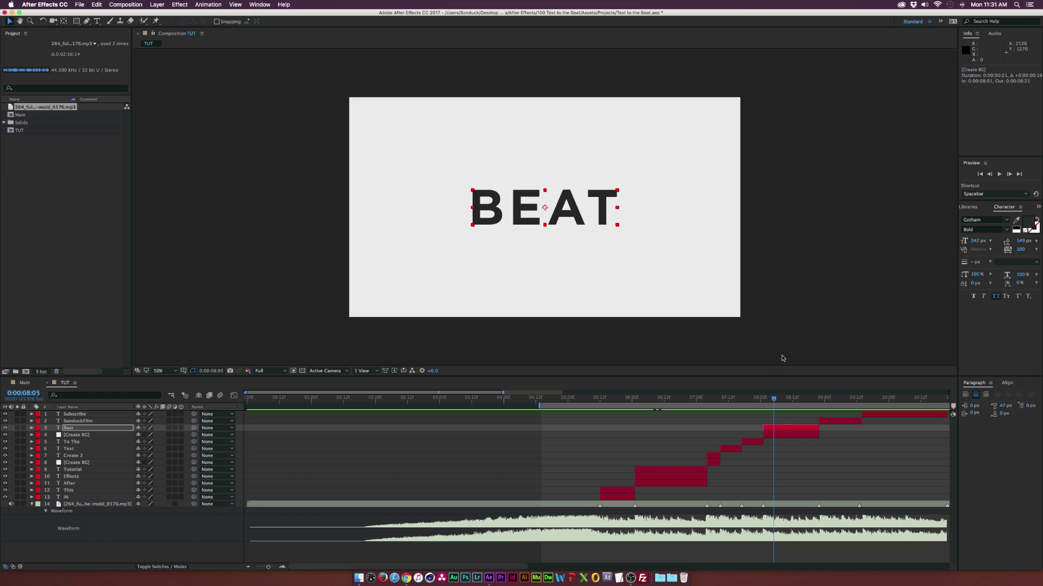
# - Keyframe the Beat layer's scale from 100% at 0:00:08:01 to 109% at 0:00:08:04
pyautogui.press('=')
pyautogui.press('i')
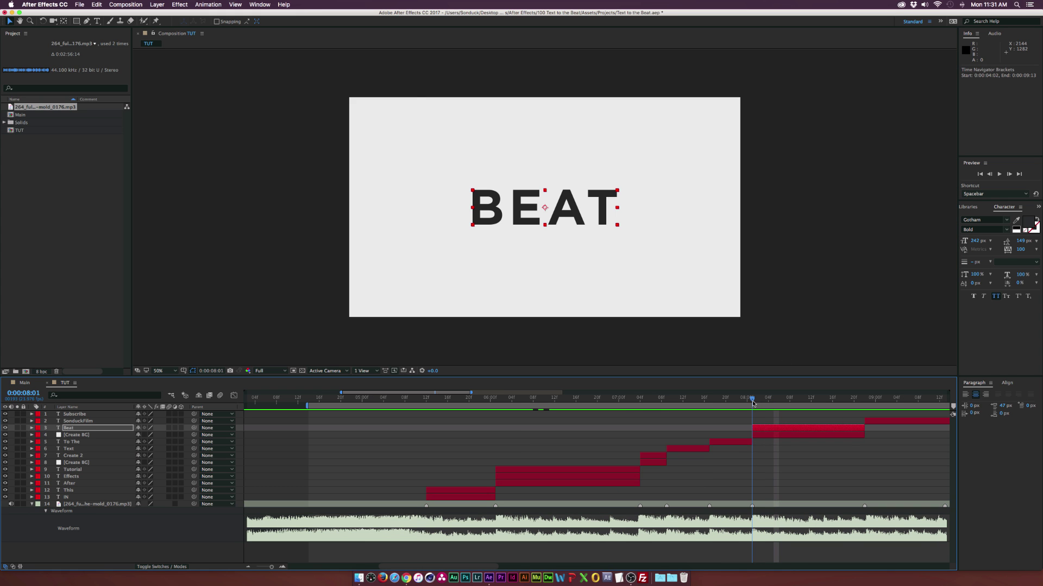
pyautogui.press('s')
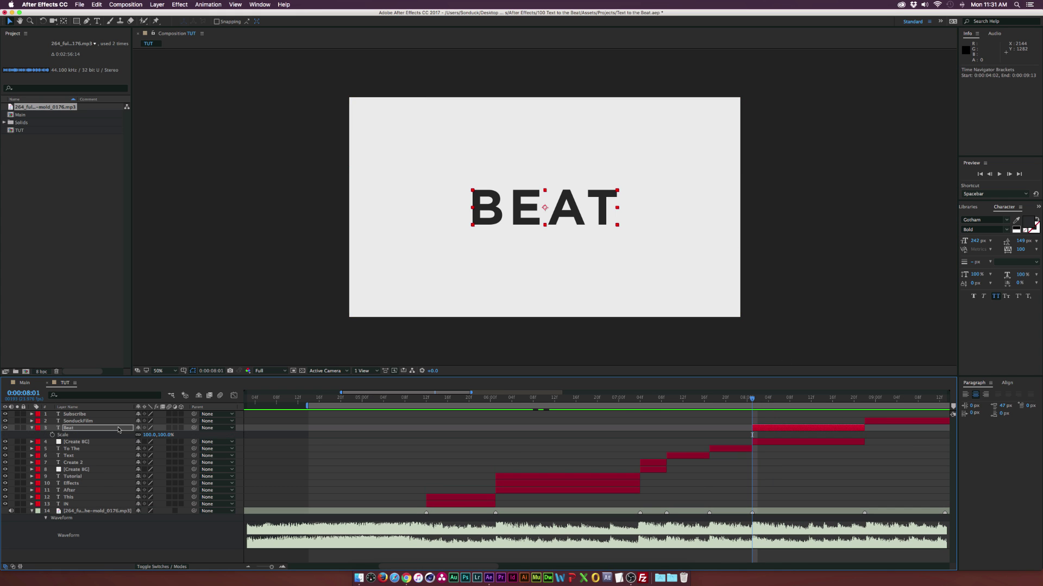
pyautogui.click(52, 435)
pyautogui.press('pagedown')
pyautogui.press('pagedown')
pyautogui.press('pagedown')
pyautogui.moveTo(148, 434); pyautogui.dragTo(153, 434)
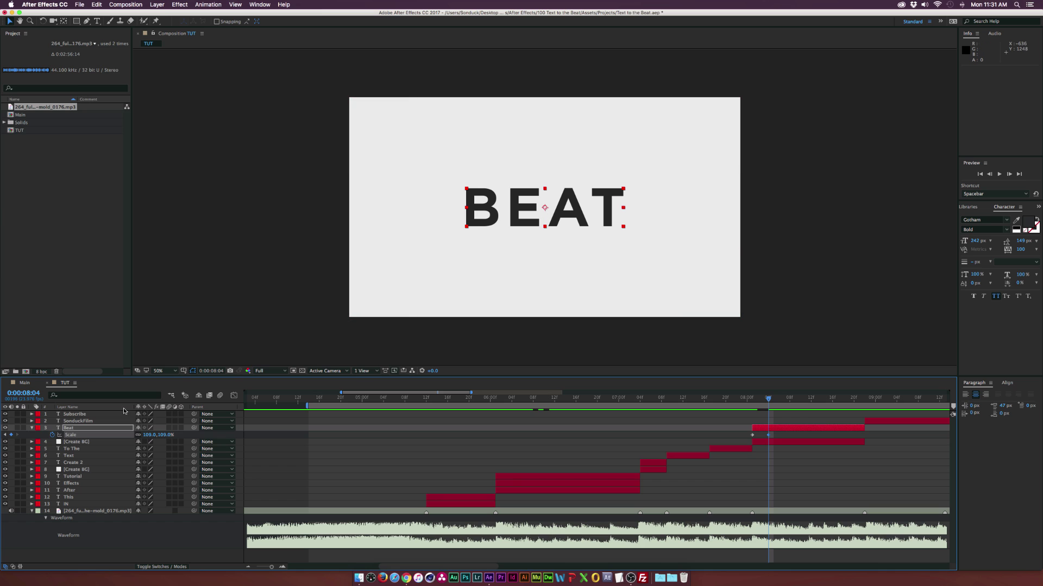
# - Add alternating scale keyframes to the Beat layer up to 0:00:08:22, including 87% at 0:00:08:16 and 98% at the end
pyautogui.click(78, 429)
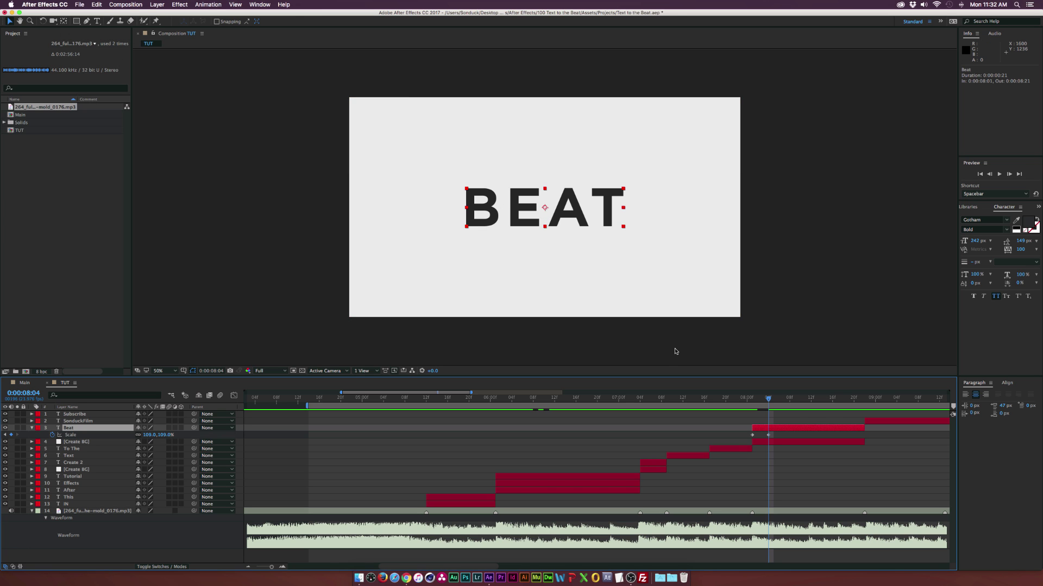
pyautogui.moveTo(769, 403); pyautogui.dragTo(790, 402)
pyautogui.moveTo(148, 434); pyautogui.dragTo(137, 434)
pyautogui.moveTo(802, 402); pyautogui.dragTo(811, 402)
pyautogui.moveTo(148, 436); pyautogui.dragTo(739, 469)
pyautogui.click(834, 399)
pyautogui.moveTo(149, 434); pyautogui.dragTo(135, 434)
pyautogui.moveTo(837, 401); pyautogui.dragTo(851, 401)
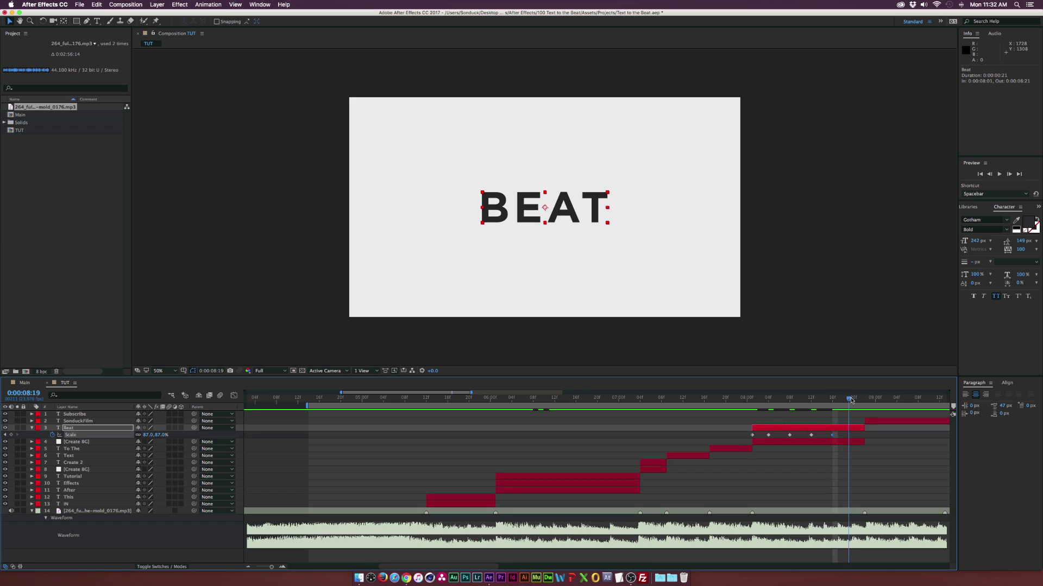
pyautogui.moveTo(150, 434); pyautogui.dragTo(147, 436)
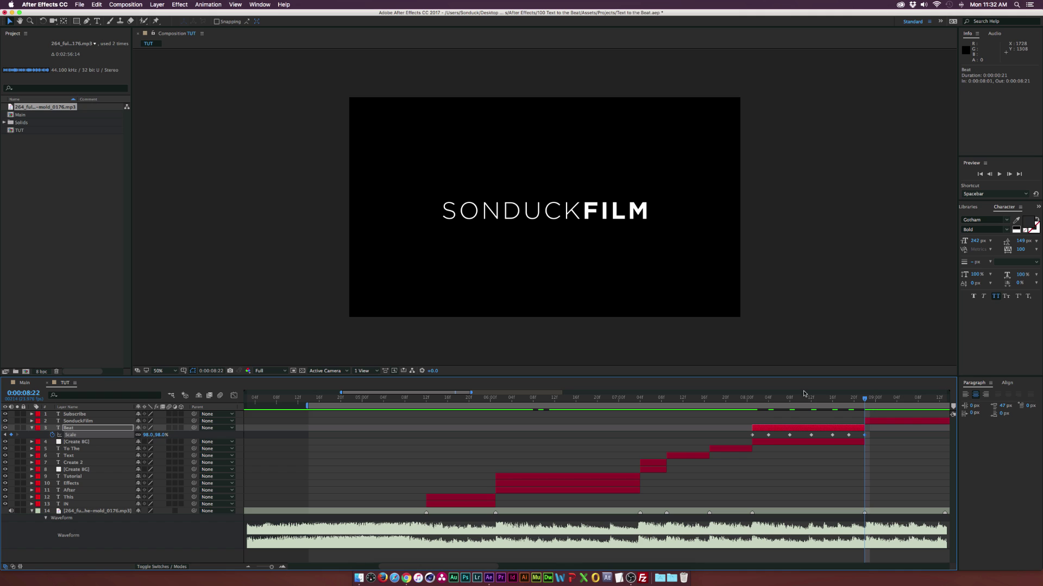
pyautogui.moveTo(793, 402); pyautogui.dragTo(882, 401)
pyautogui.press('u')
# - Add a text animator with Tracking and Opacity to the SonduckFilm layer, with the playhead at 0:00:08:22
pyautogui.click(559, 424)
pyautogui.press('-')
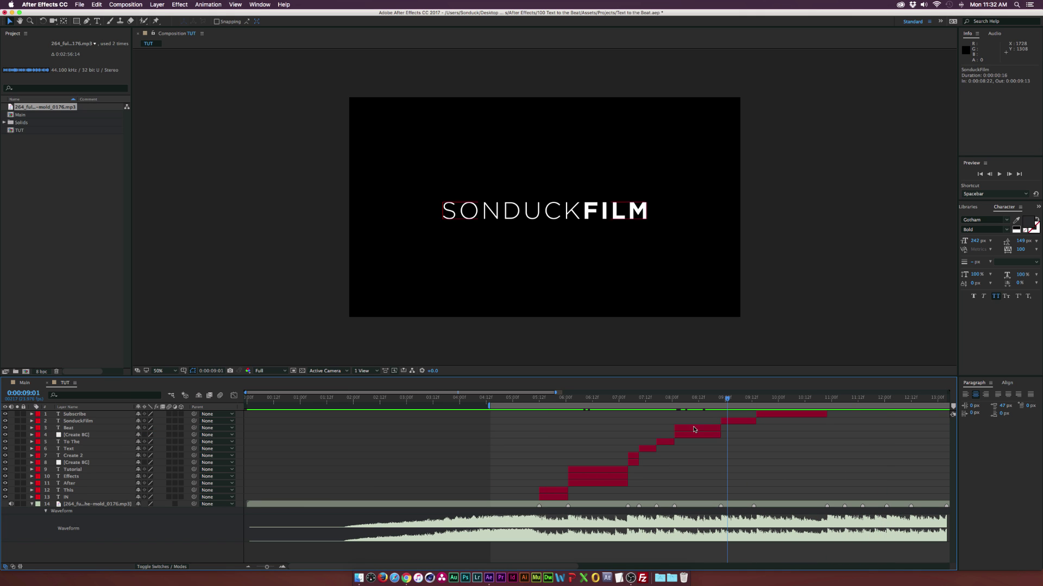
pyautogui.moveTo(730, 398); pyautogui.dragTo(720, 401)
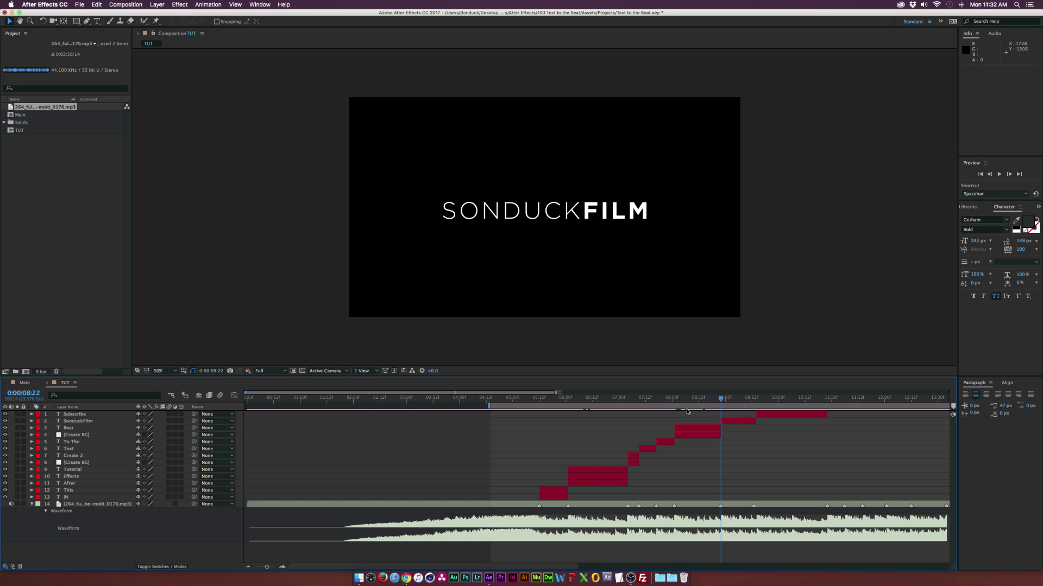
pyautogui.click(726, 420)
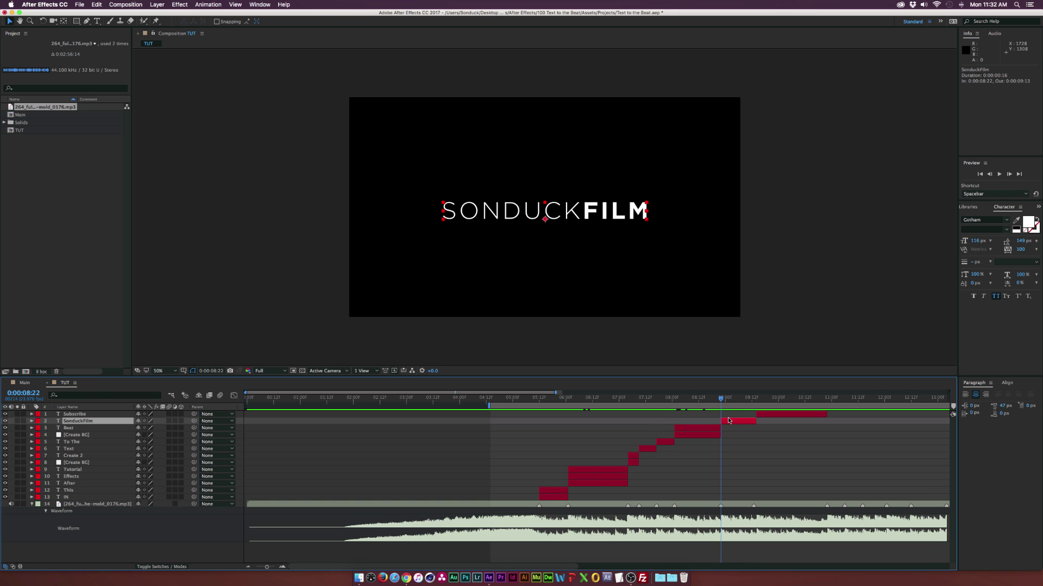
pyautogui.click(32, 421)
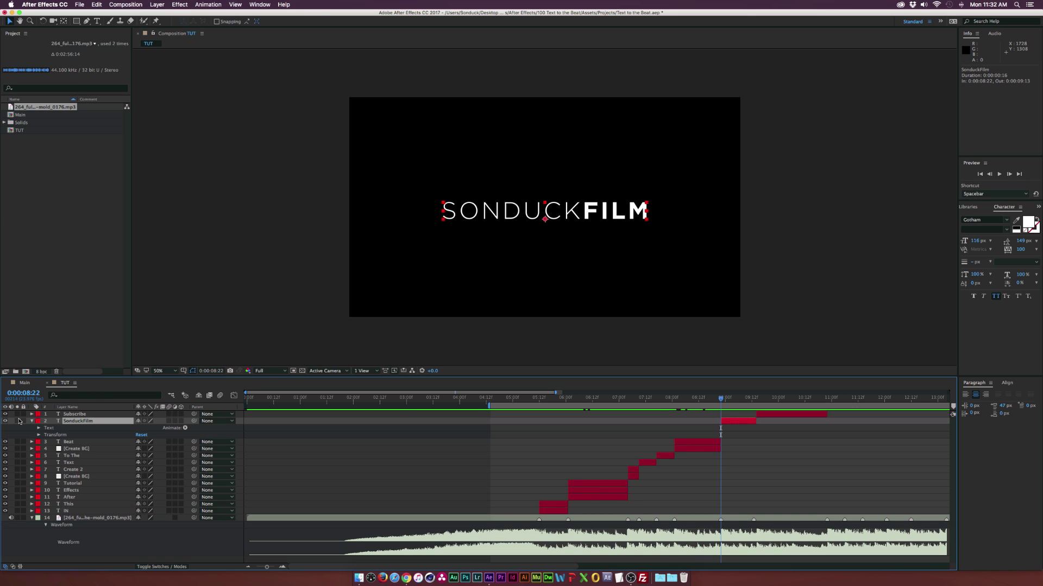
pyautogui.click(186, 429)
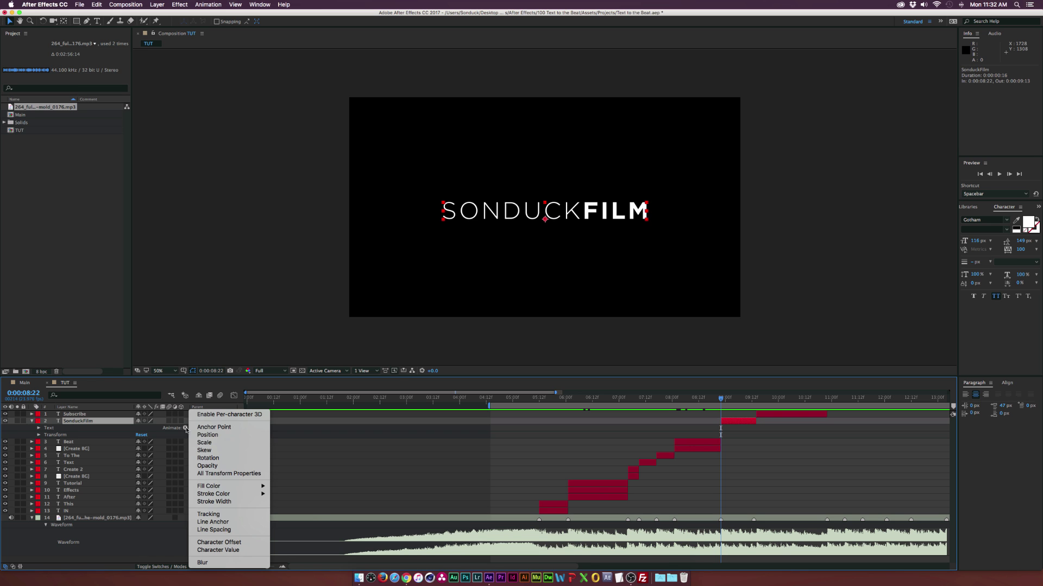
pyautogui.click(209, 515)
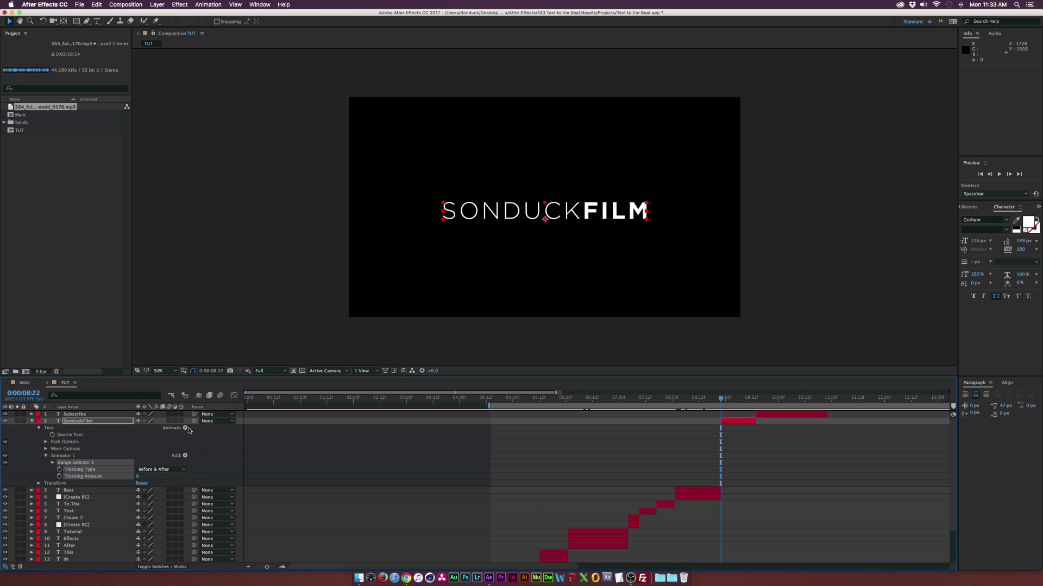
pyautogui.click(186, 429)
pyautogui.click(208, 466)
# - Lower the SonduckFilm animator's opacity so the text turns dim and set its tracking amount to 37
pyautogui.moveTo(140, 470); pyautogui.dragTo(101, 467)
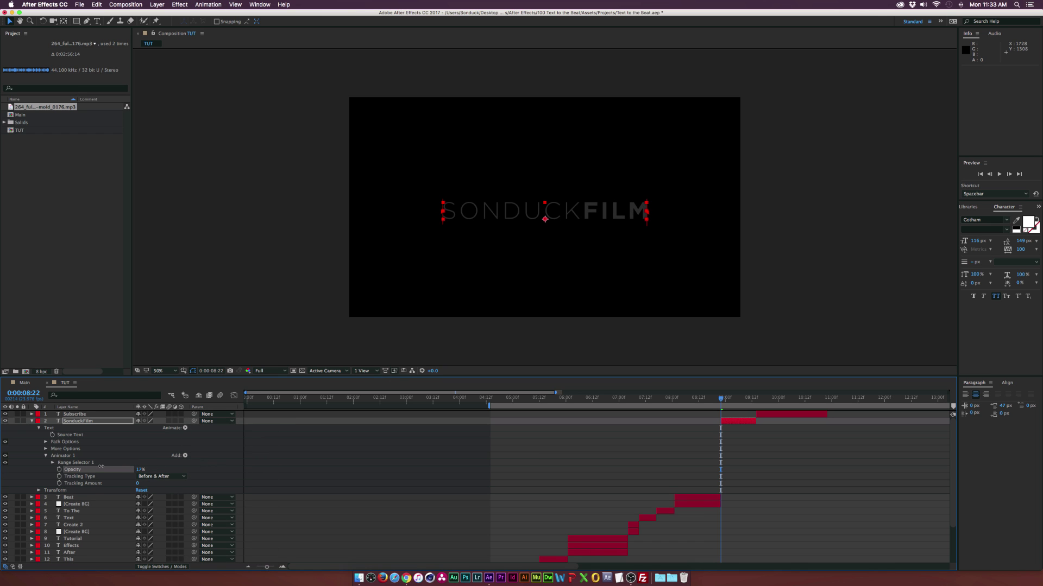
pyautogui.click(145, 485)
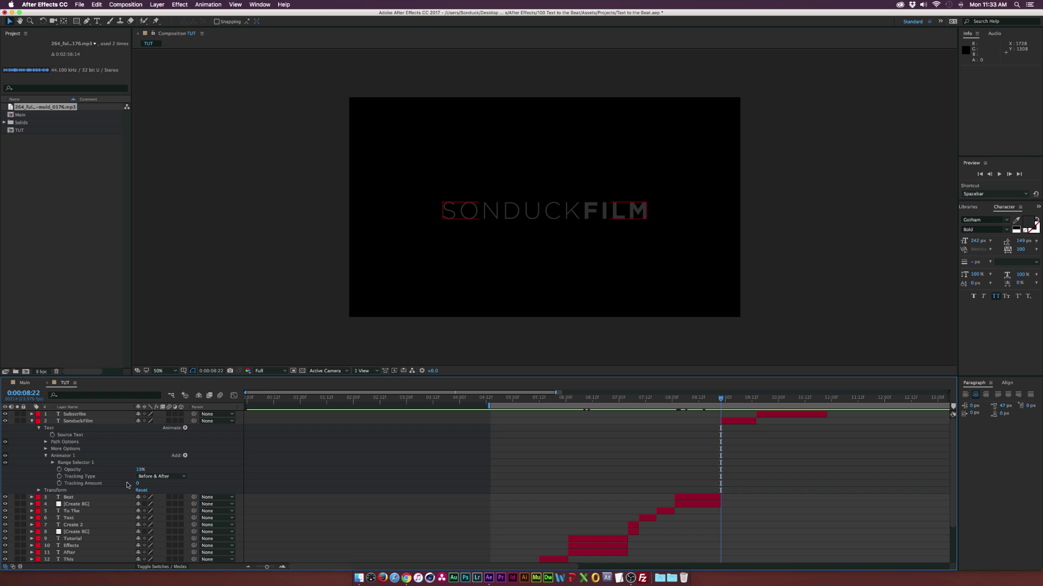
pyautogui.click(138, 484)
pyautogui.moveTo(138, 484); pyautogui.dragTo(156, 482)
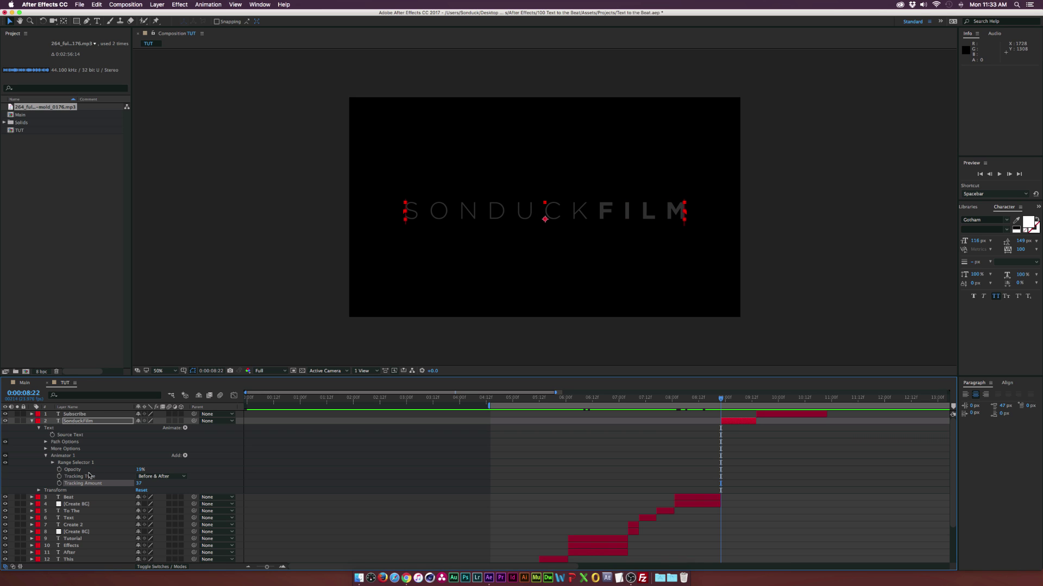
# - Keyframe the SonduckFilm range selector's Start from 0% at 0:00:08:22 to 100% at about 0:00:09:06
pyautogui.click(52, 463)
pyautogui.click(66, 470)
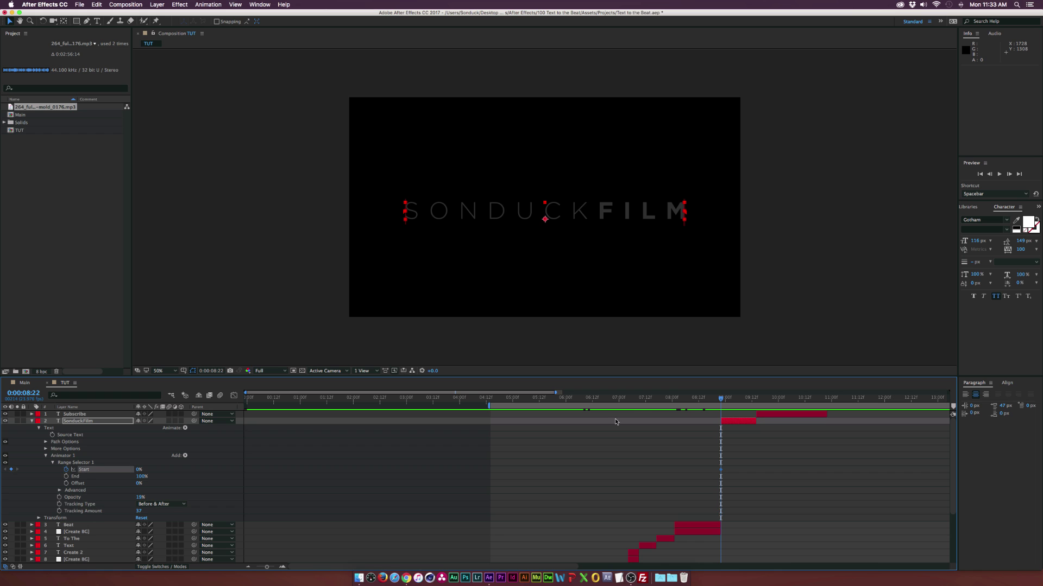
pyautogui.moveTo(736, 403); pyautogui.dragTo(738, 402)
pyautogui.moveTo(139, 469); pyautogui.dragTo(214, 478)
pyautogui.click(703, 474)
pyautogui.moveTo(741, 402)
pyautogui.mouseDown()
pyautogui.moveTo(718, 401)
pyautogui.moveTo(742, 402)
pyautogui.mouseUp()
pyautogui.click(738, 470)
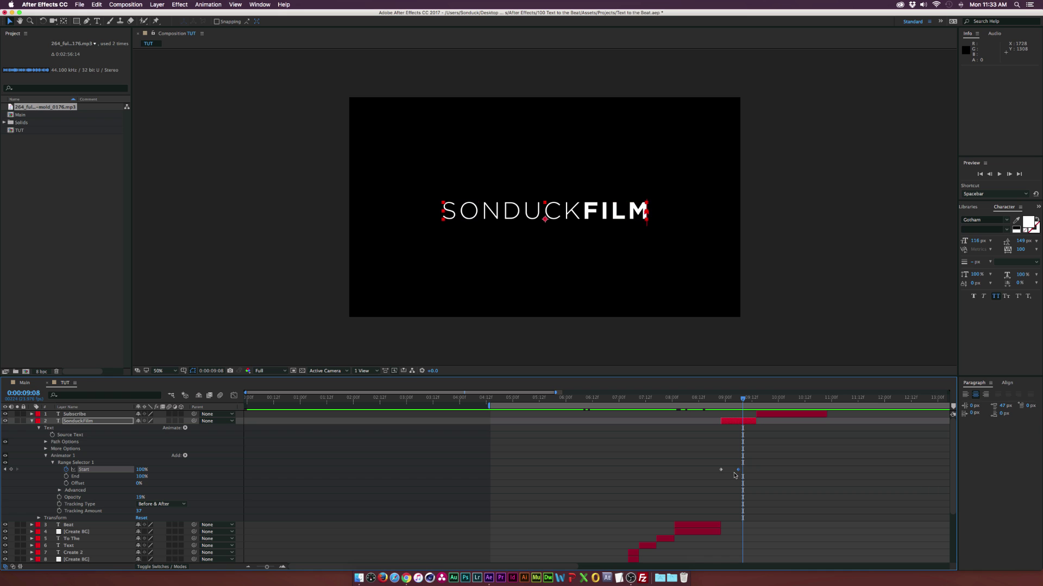
# - Move the 100% Start keyframe to 0:00:09:09 with easing, scrub past it and collapse the SonduckFilm layer's properties
pyautogui.press('=')
pyautogui.moveTo(733, 471); pyautogui.dragTo(748, 471)
pyautogui.moveTo(743, 398); pyautogui.dragTo(787, 402)
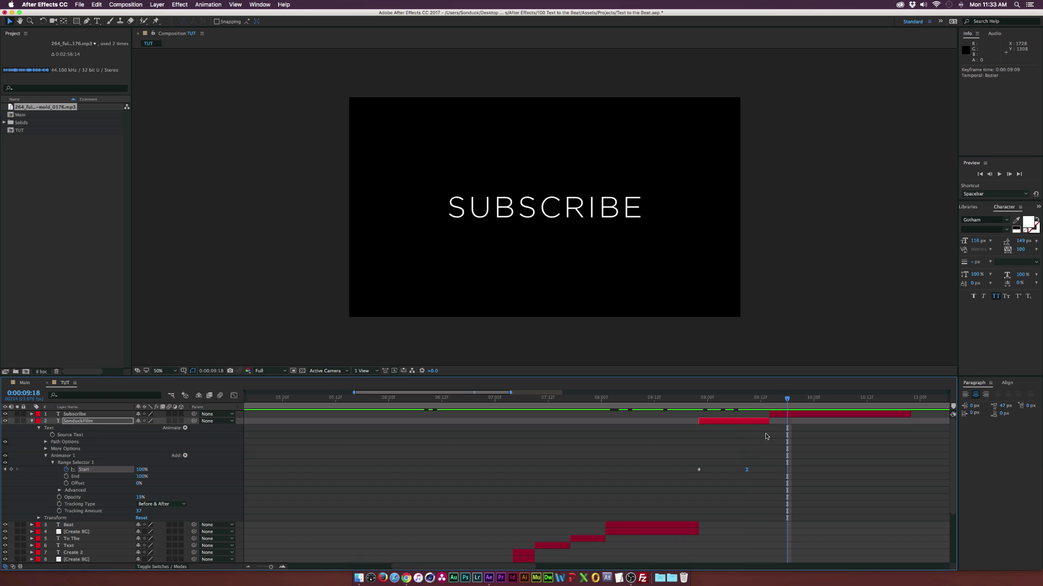
pyautogui.press('-')
pyautogui.press('-')
pyautogui.press('-')
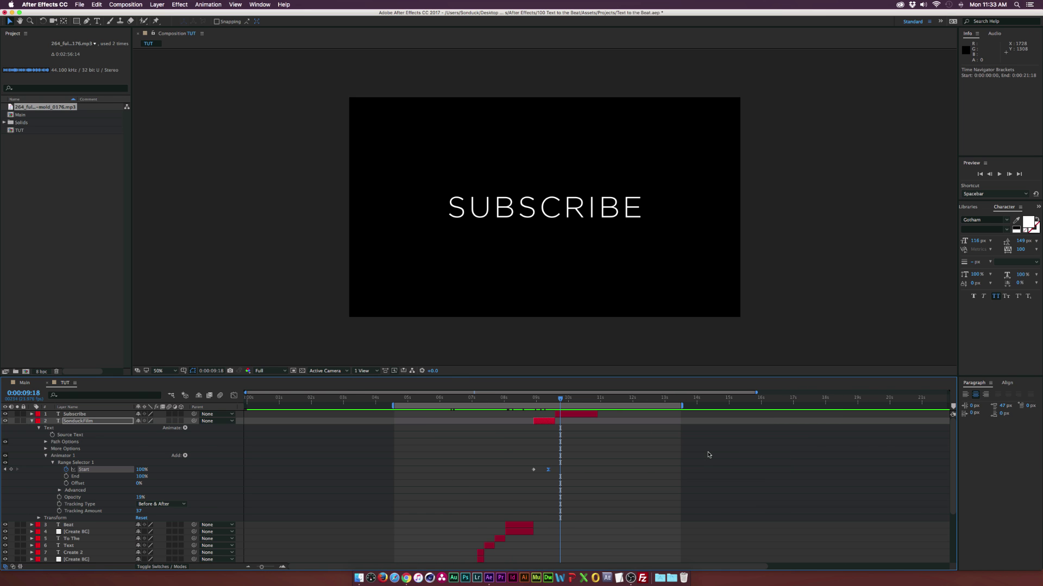
pyautogui.press('u')
pyautogui.press('u')
pyautogui.click(586, 435)
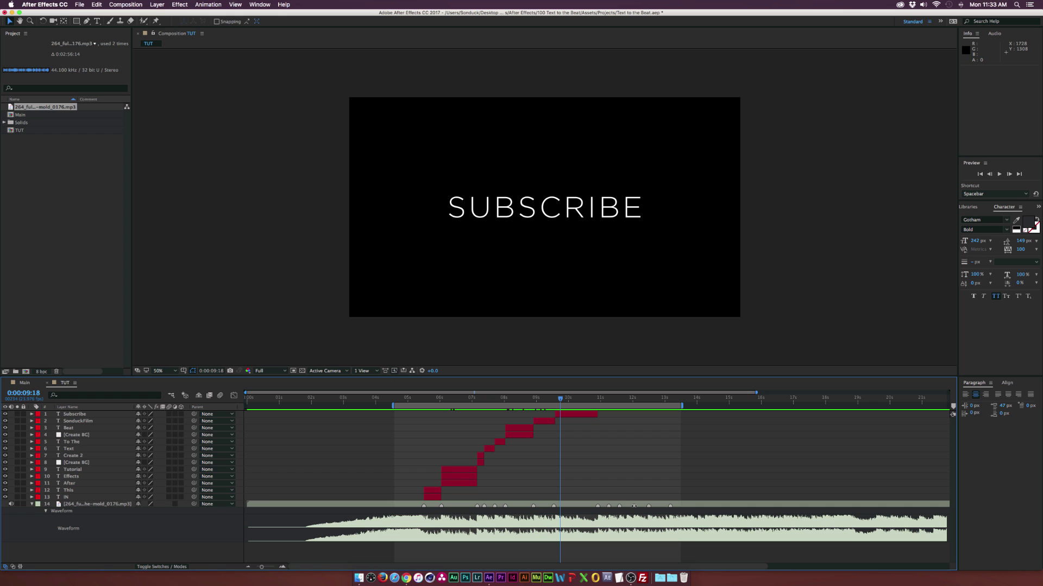
# - Duplicate the Subscribe layer and trim the copy to run from 0:00:10:22 to 0:00:11:05
pyautogui.moveTo(593, 400); pyautogui.dragTo(598, 400)
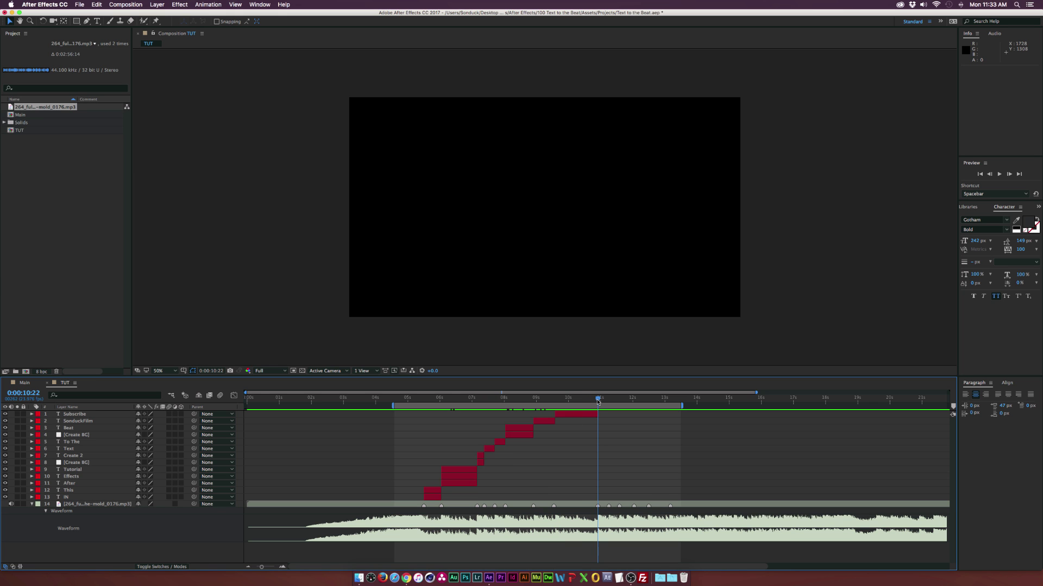
pyautogui.press('=')
pyautogui.press('=')
pyautogui.press('=')
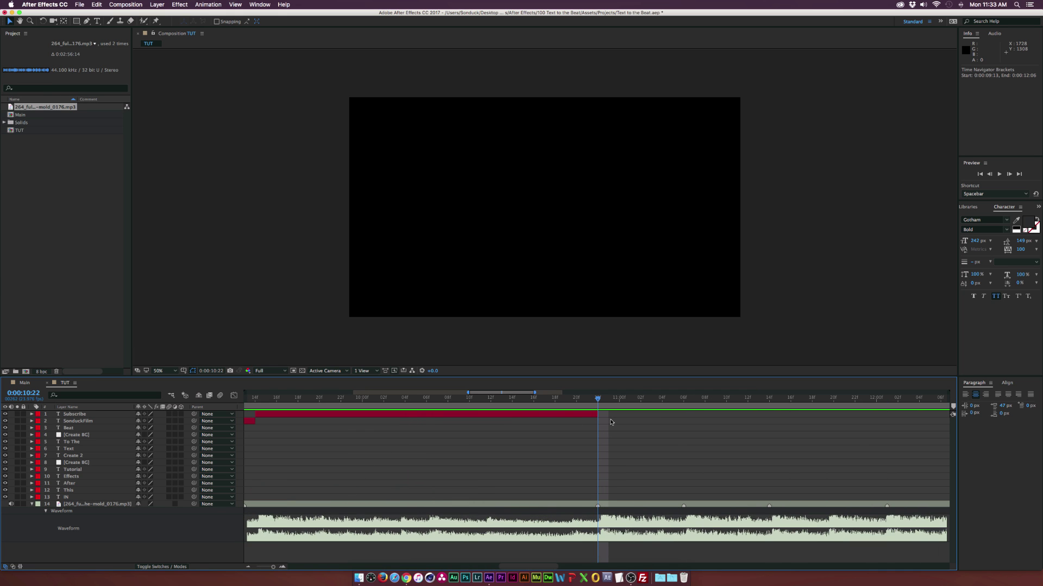
pyautogui.press('-')
pyautogui.press('-')
pyautogui.press('-')
pyautogui.click(576, 417)
pyautogui.hotkey('ctrl', 'd')
pyautogui.moveTo(577, 415); pyautogui.dragTo(641, 401)
pyautogui.scroll(4, 623, 417)
pyautogui.moveTo(770, 415); pyautogui.dragTo(640, 415)
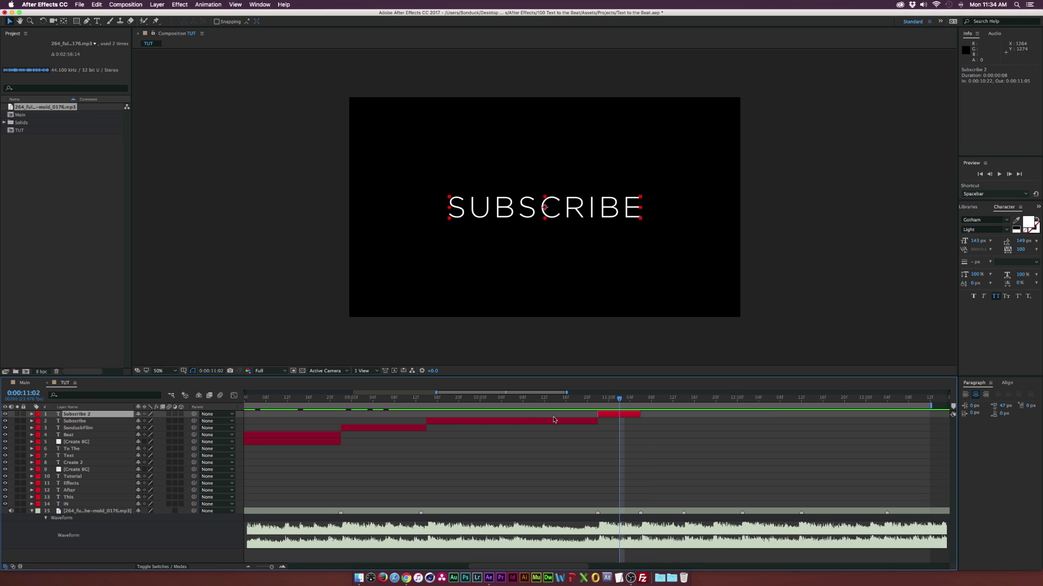
# - Move the Subscribe 2 text to position 1228, 810 and set its font style to Bold
pyautogui.click(458, 422)
pyautogui.click(608, 415)
pyautogui.moveTo(562, 216); pyautogui.dragTo(616, 271)
pyautogui.click(1005, 233)
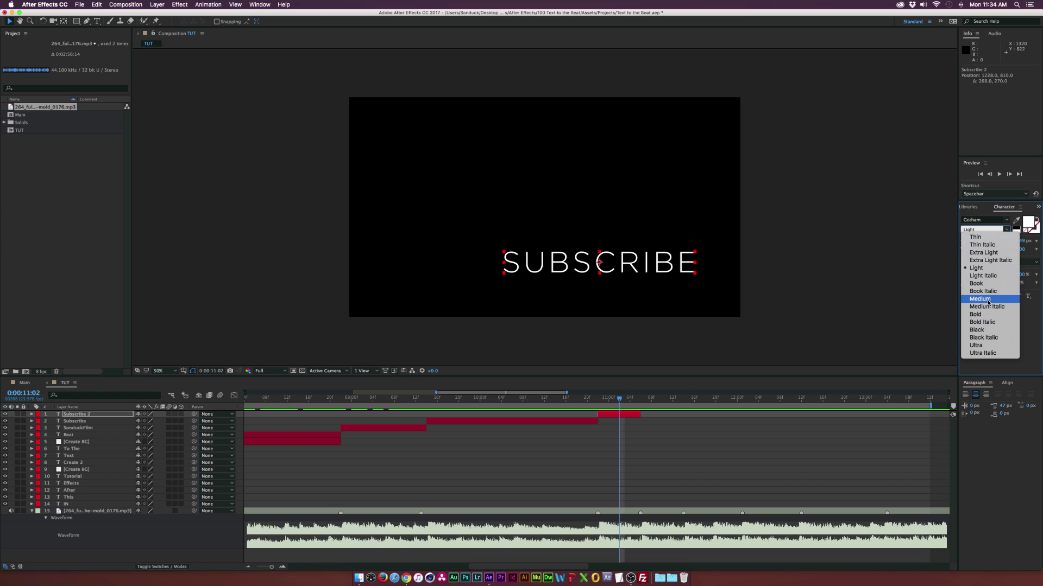
pyautogui.click(976, 314)
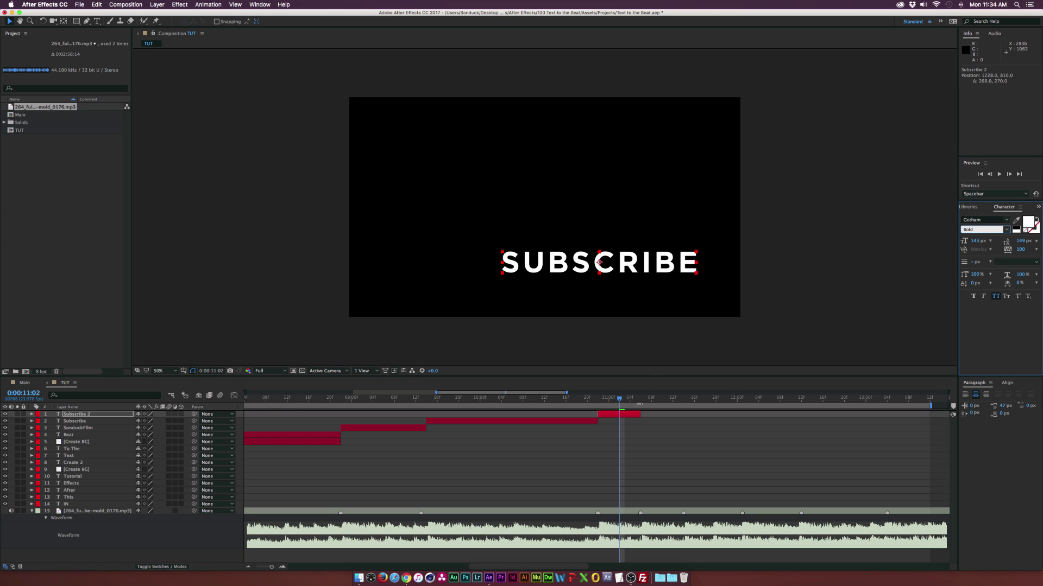
# - Duplicate Subscribe 2 to run from 0:00:11:06 to 0:00:11:13, styled Light and positioned at about 656, 488
pyautogui.moveTo(632, 401); pyautogui.dragTo(659, 413)
pyautogui.hotkey('ctrl', 'd')
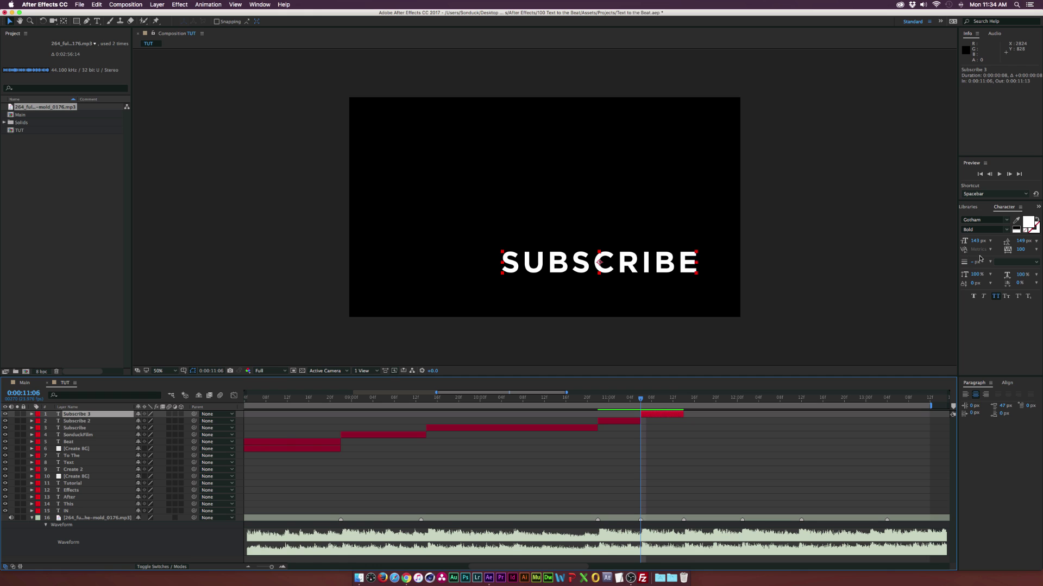
pyautogui.click(1006, 230)
pyautogui.click(977, 268)
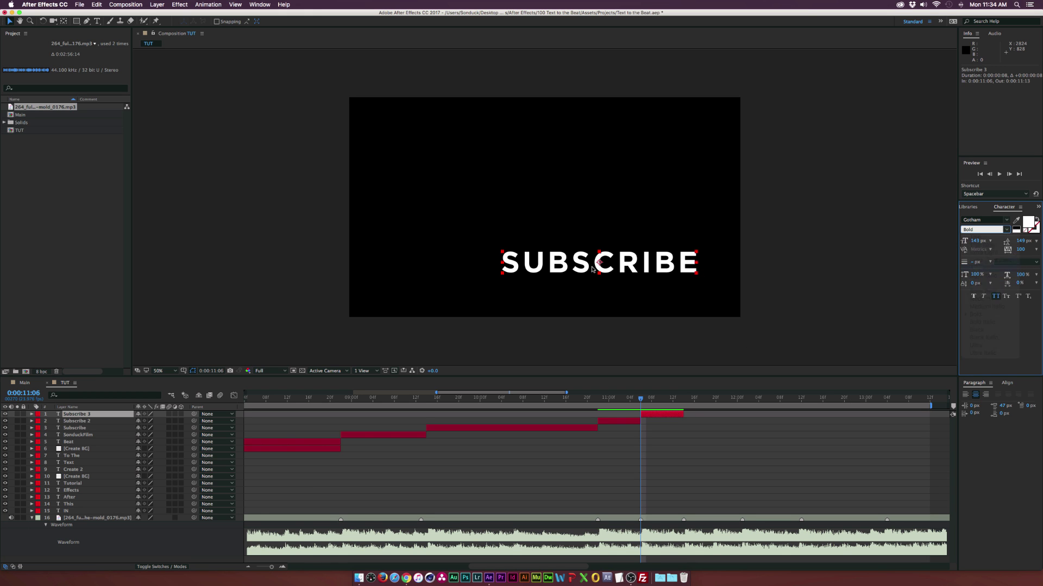
pyautogui.moveTo(589, 271); pyautogui.dragTo(474, 205)
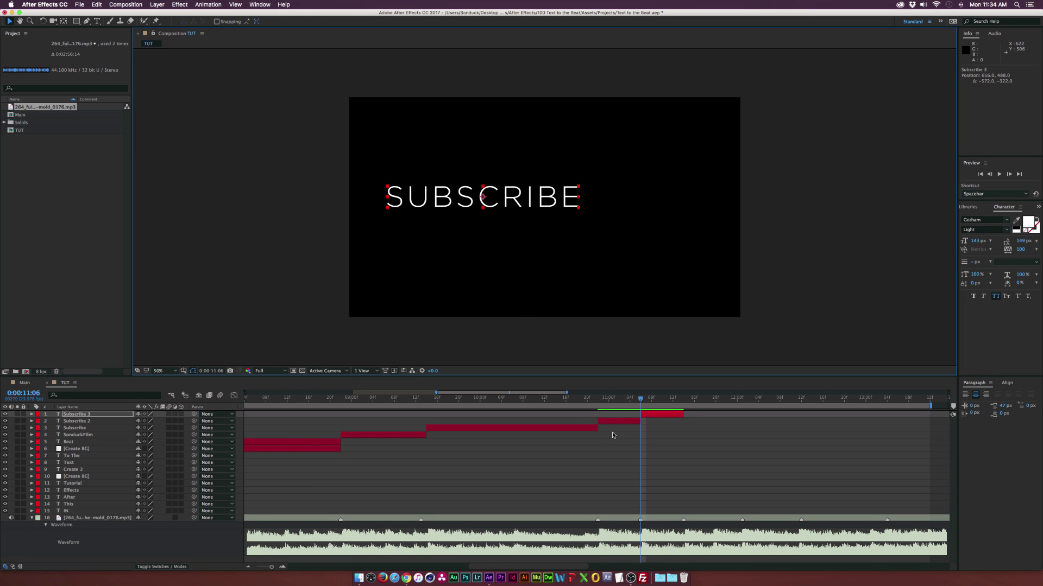
# - Duplicate the Subscribe 3 layer to start at 0:00:11:14 and extend the copy's end to 0:00:12:01
pyautogui.click(683, 399)
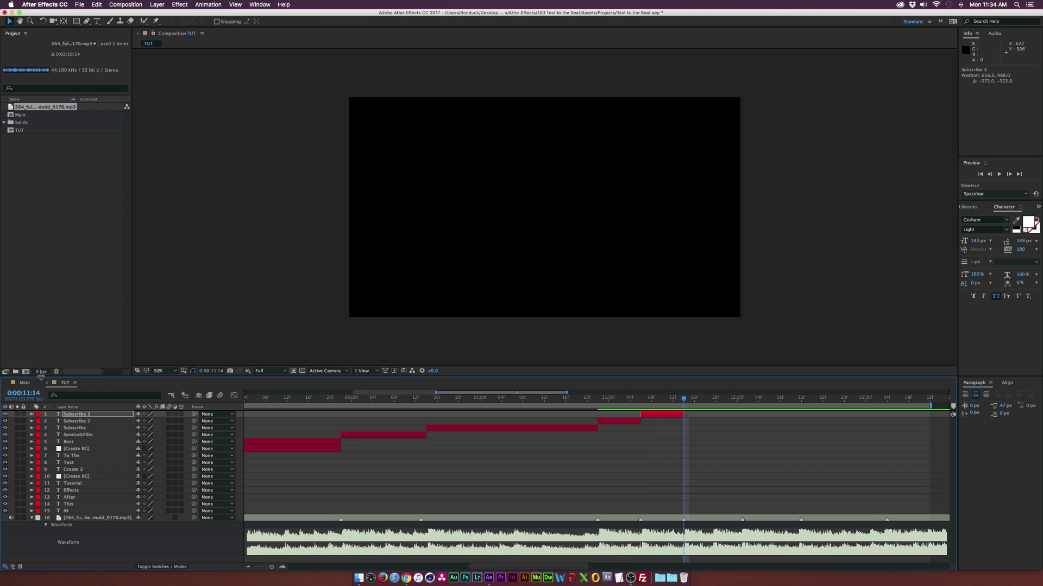
pyautogui.hotkey('ctrl', 'd')
pyautogui.moveTo(672, 414); pyautogui.dragTo(742, 400)
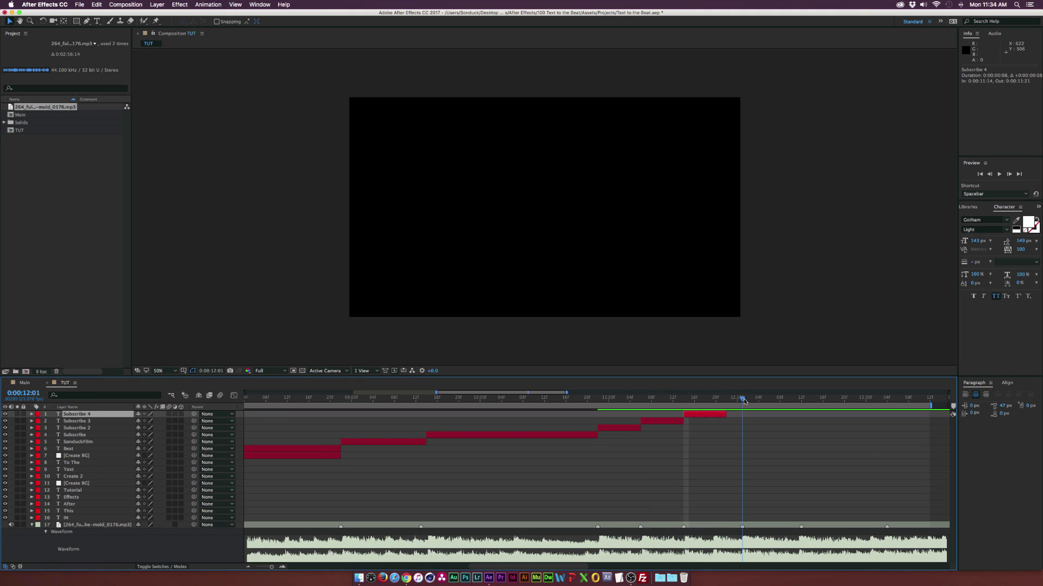
pyautogui.hotkey('alt', ']')
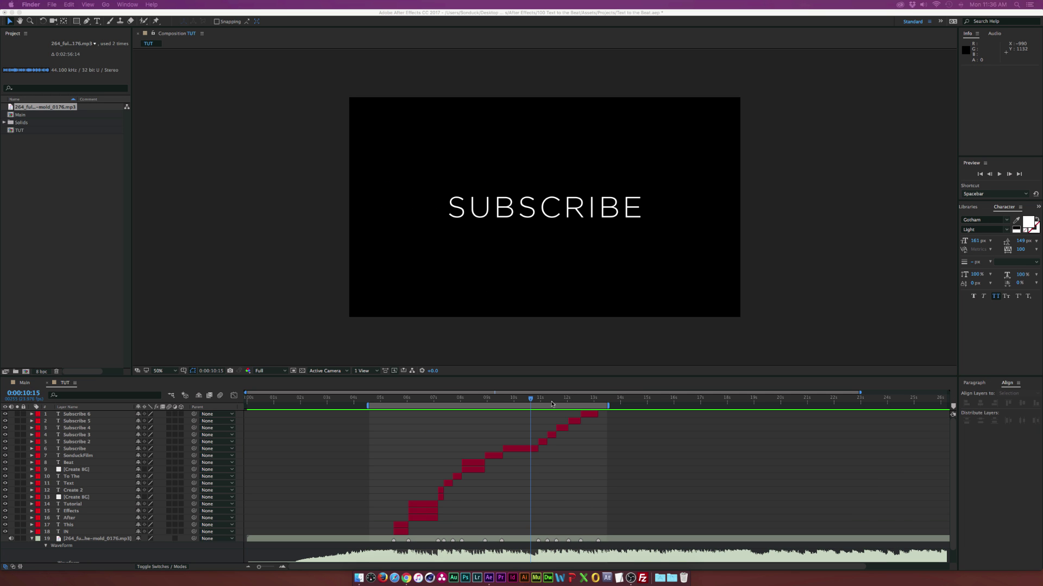
# - Enable motion blur on every text and background layer from Subscribe 6 down to IN and for the composition, then scrub the Subscribe section
pyautogui.click(539, 400)
pyautogui.click(538, 399)
pyautogui.click(160, 435)
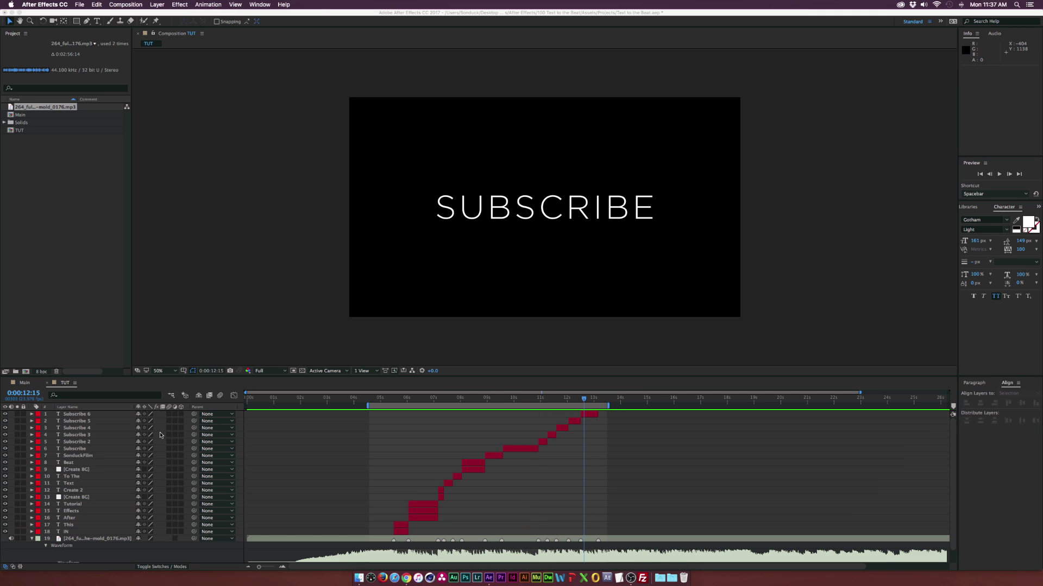
pyautogui.click(162, 434)
pyautogui.moveTo(169, 414); pyautogui.dragTo(169, 532)
pyautogui.click(219, 396)
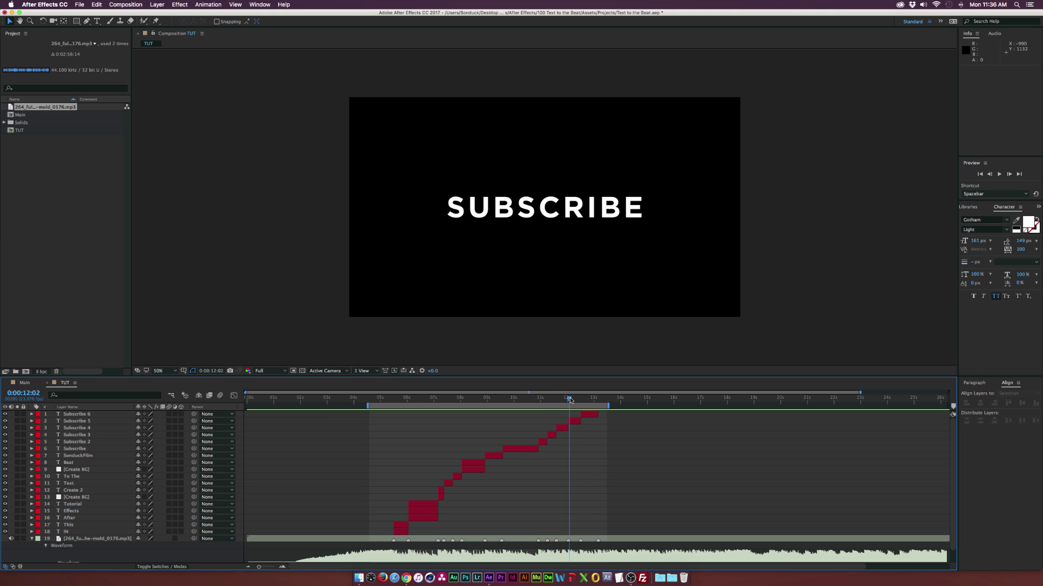
pyautogui.moveTo(571, 399); pyautogui.dragTo(584, 401)
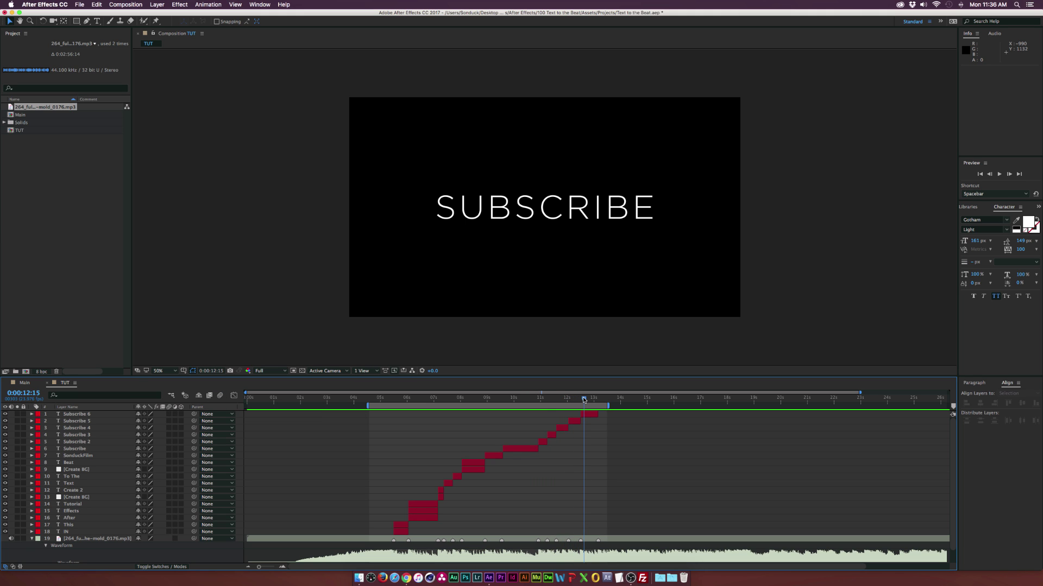
# - Switch to Finder and select the Texttobeat.mov file in the Elements folder
pyautogui.press('super+Tab')
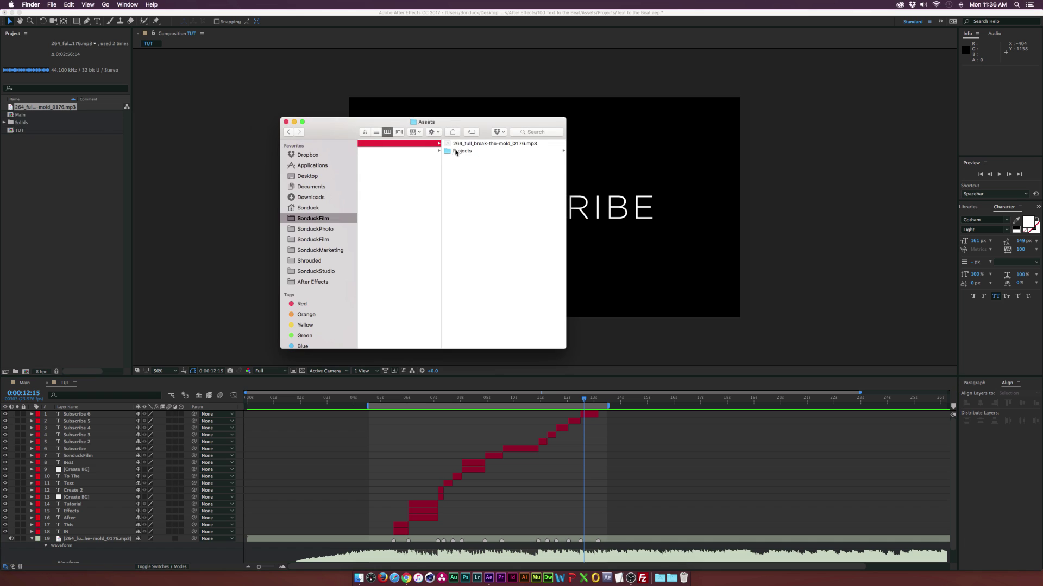
pyautogui.click(417, 152)
pyautogui.click(488, 144)
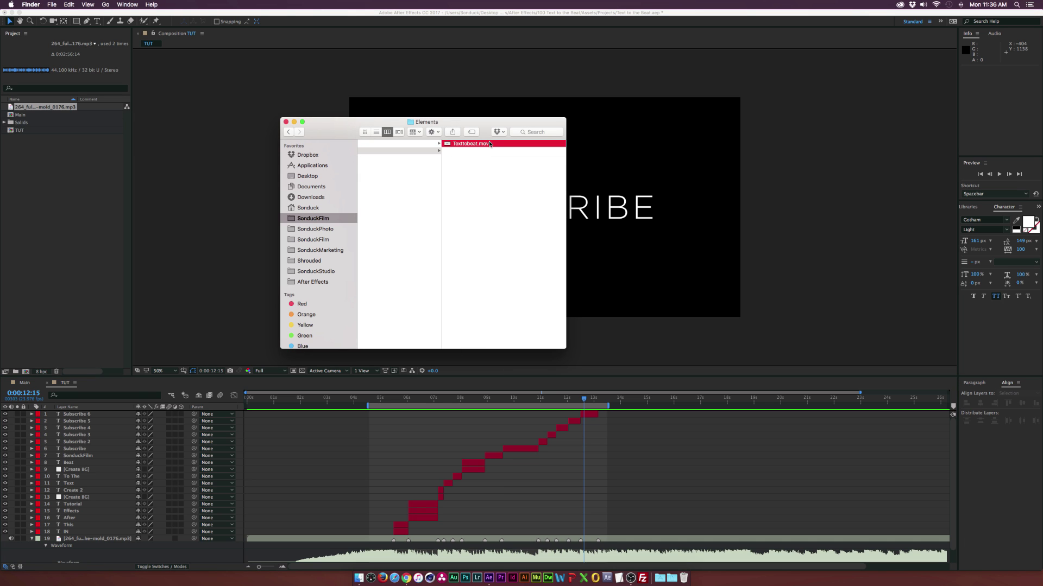